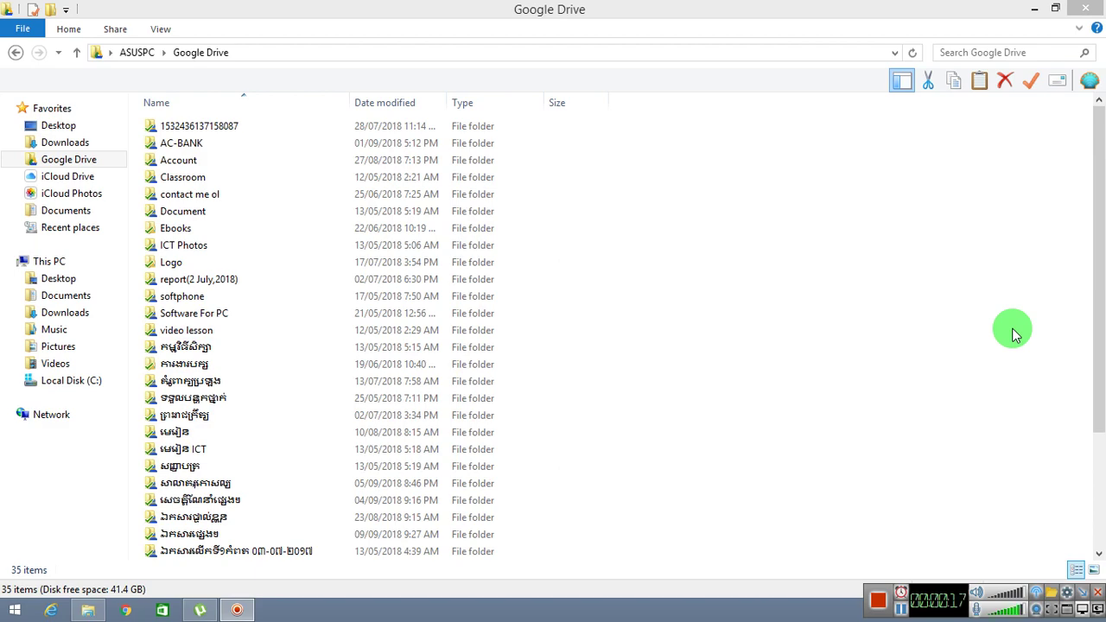
- Reopen File Explorer and open the ឯកសារផ្សេងៗ folder inside Google Drive
{"action": "left_click", "coordinate": [1087, 9]}
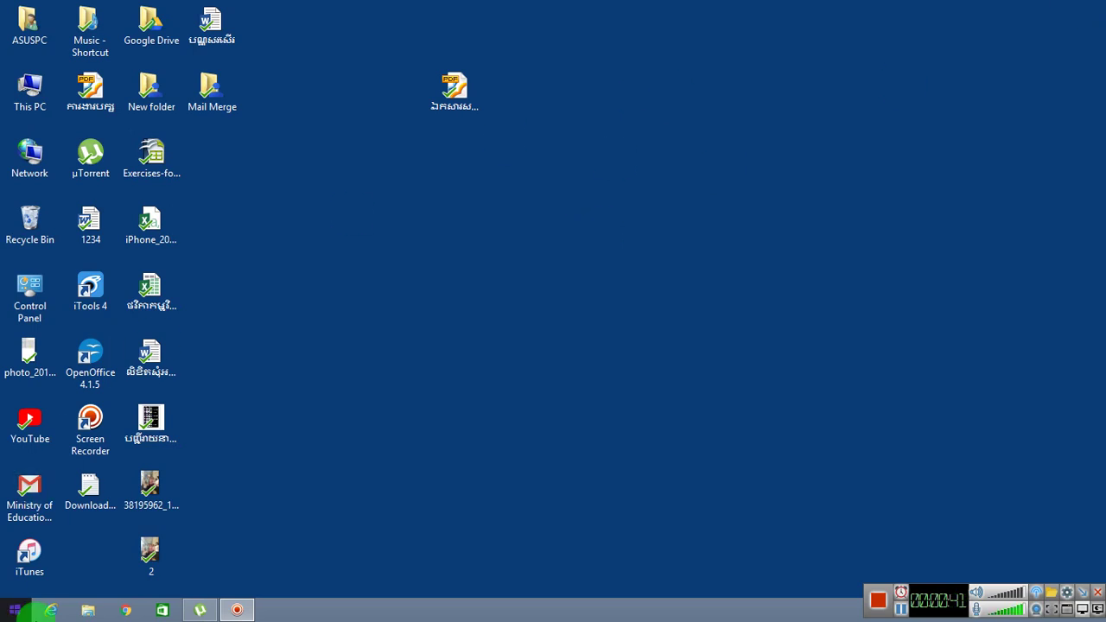
{"action": "left_click", "coordinate": [87, 610]}
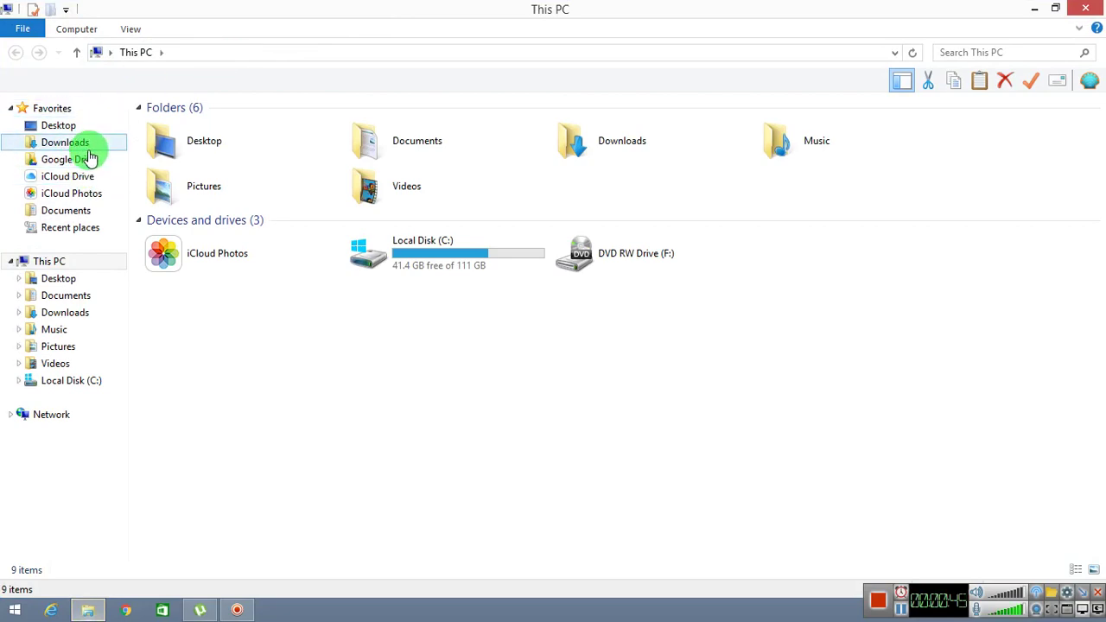
{"action": "left_click", "coordinate": [82, 160]}
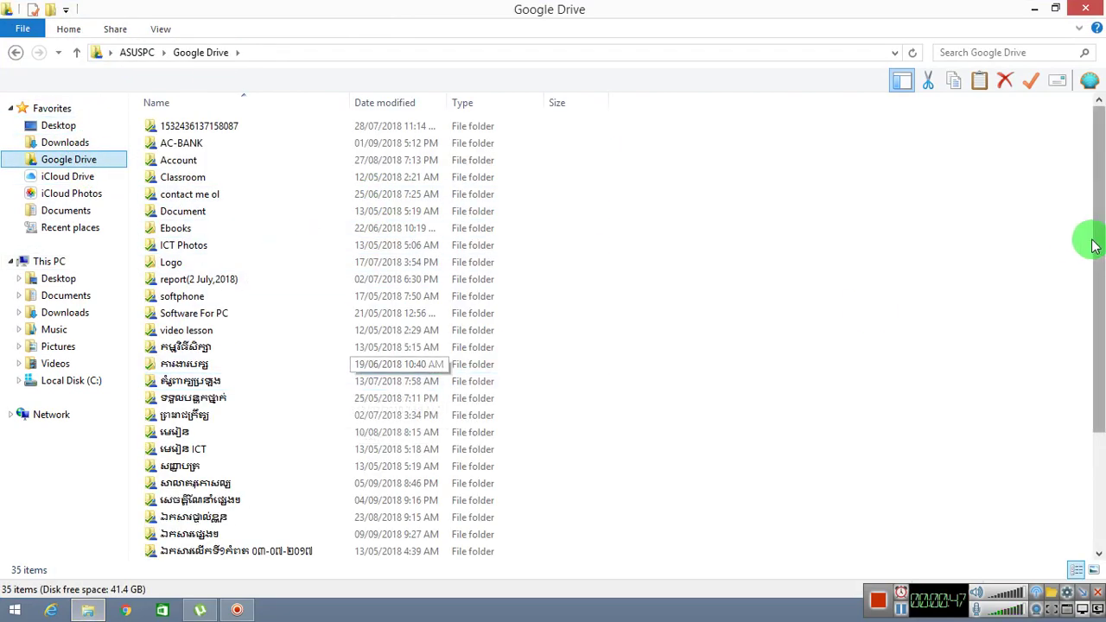
{"action": "left_click_drag", "start_coordinate": [1096, 240], "coordinate": [956, 387]}
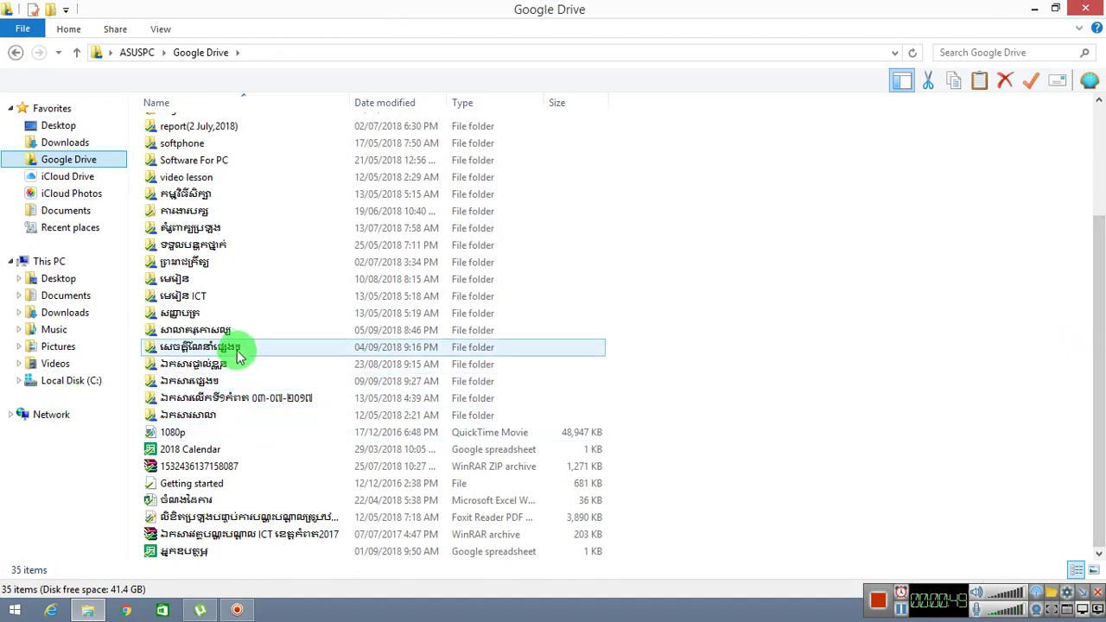
{"action": "double_click", "coordinate": [211, 383]}
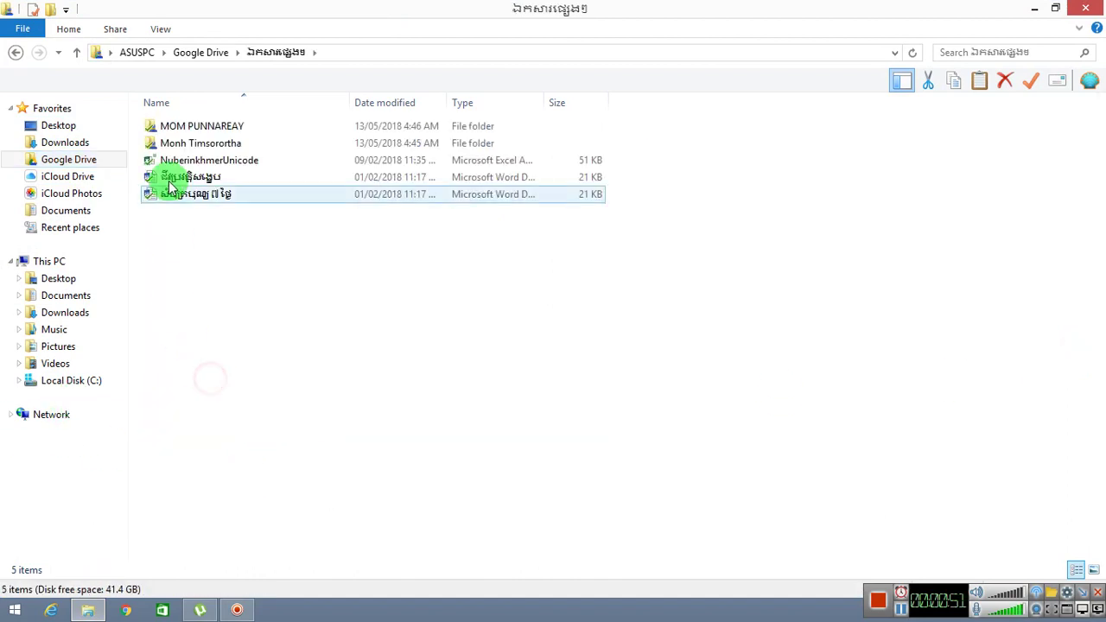
- Copy the NuberinkhmerUnicode Excel add-in file from the ឯកសារផ្សេងៗ folder
{"action": "left_click", "coordinate": [192, 167]}
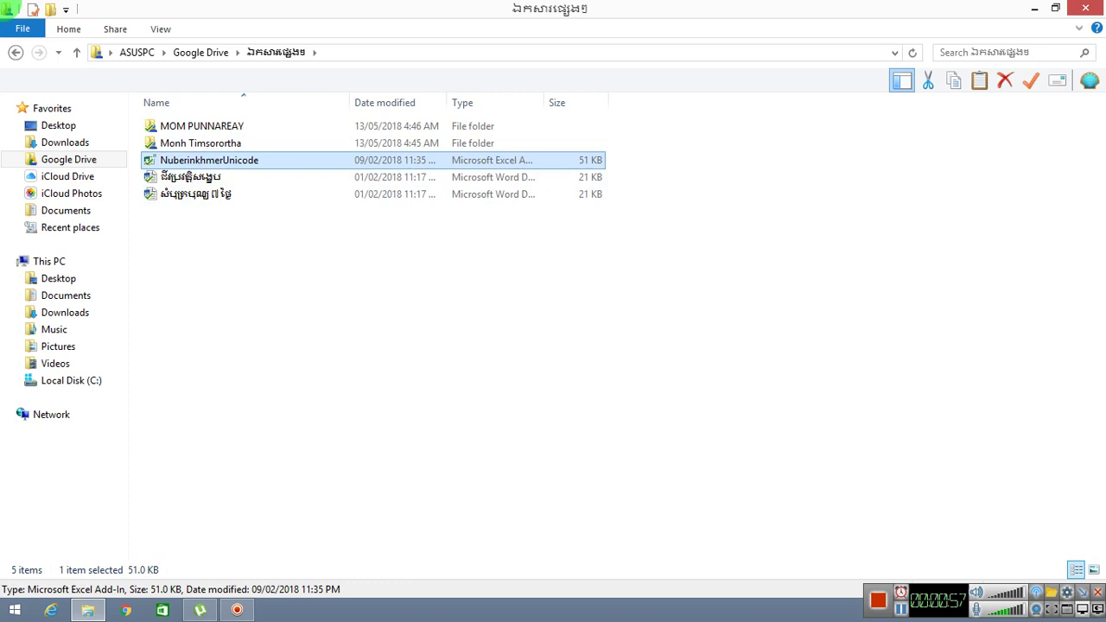
{"action": "left_click", "coordinate": [234, 197], "text": "shift"}
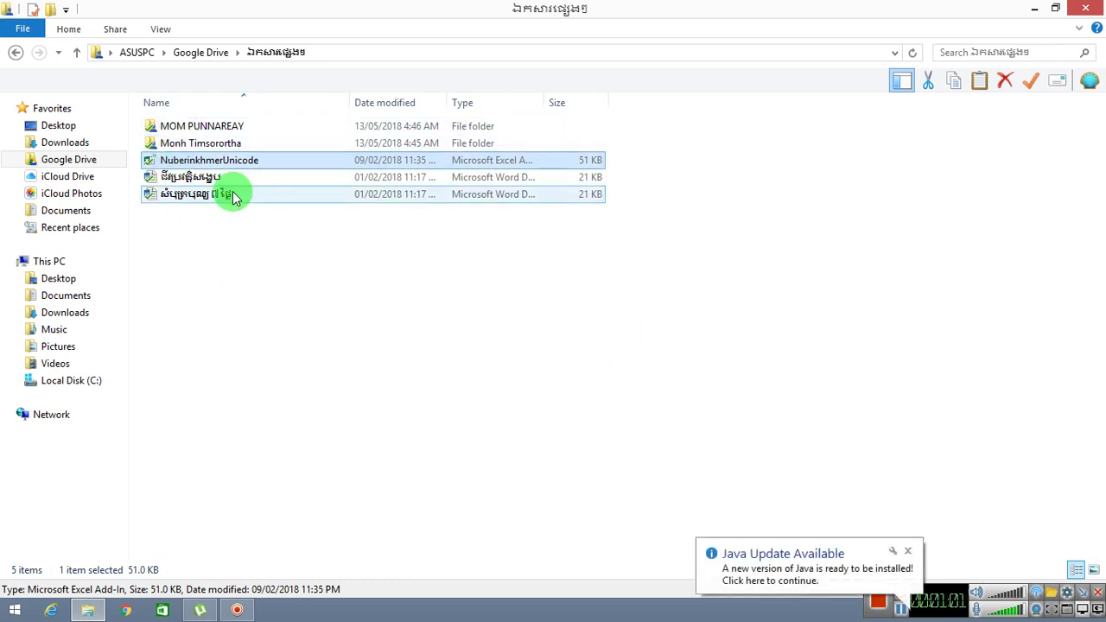
{"action": "left_click", "coordinate": [206, 160]}
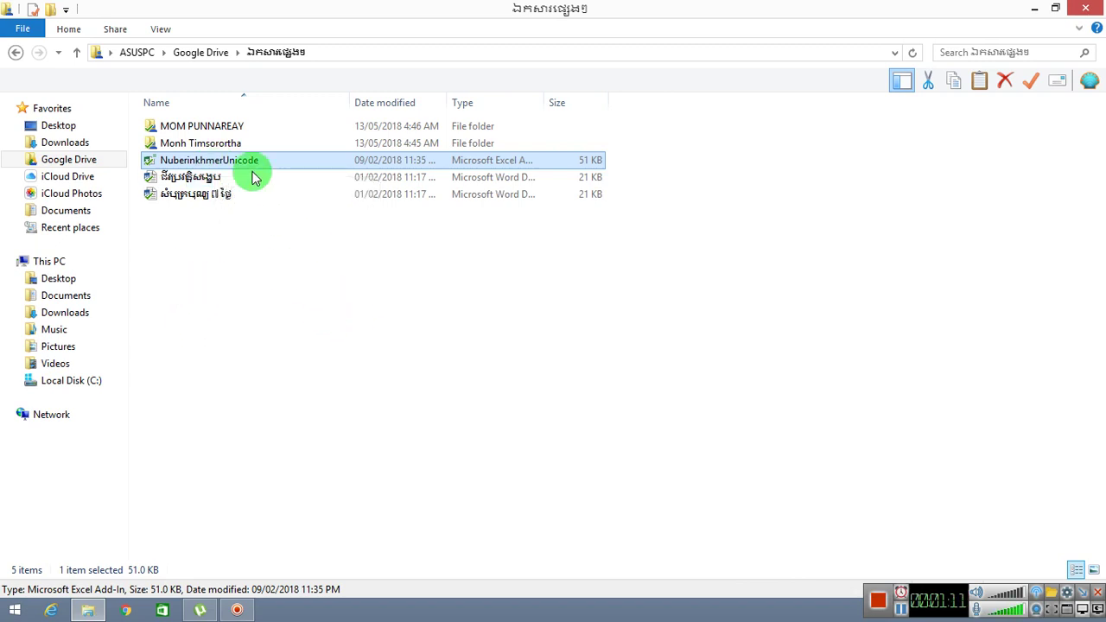
{"action": "left_click", "coordinate": [269, 349]}
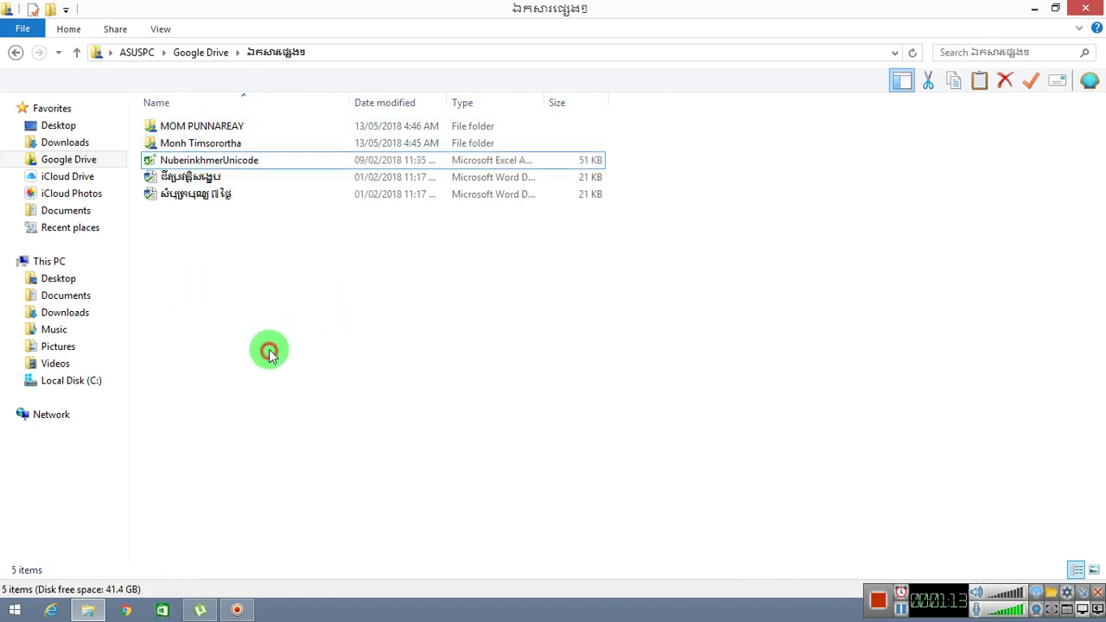
{"action": "left_click", "coordinate": [212, 162]}
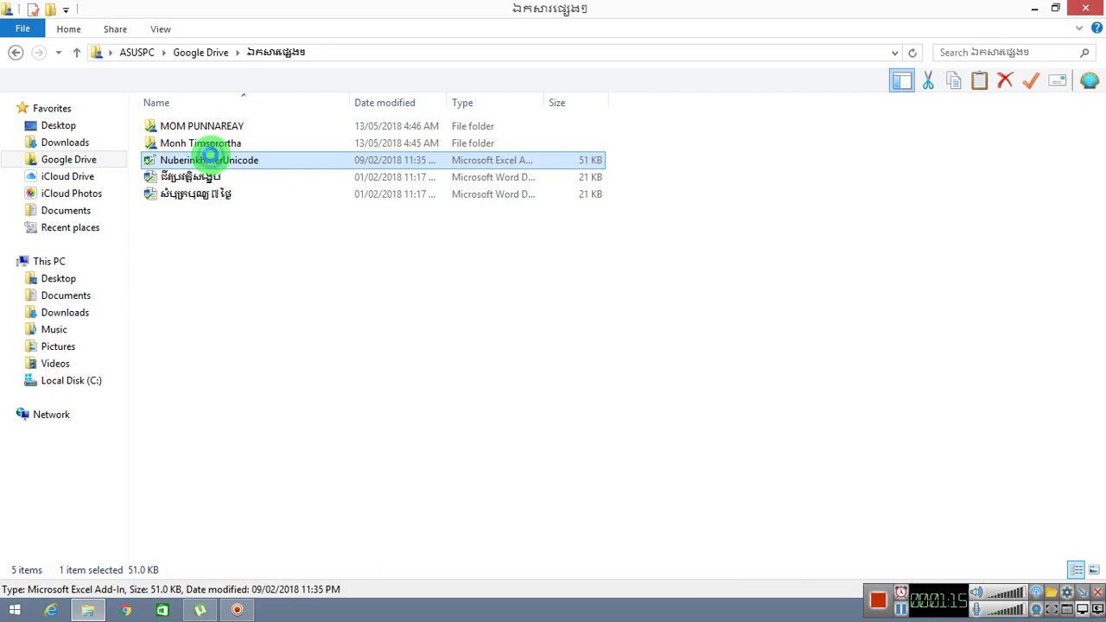
{"action": "right_click", "coordinate": [212, 160]}
{"action": "left_click", "coordinate": [250, 366]}
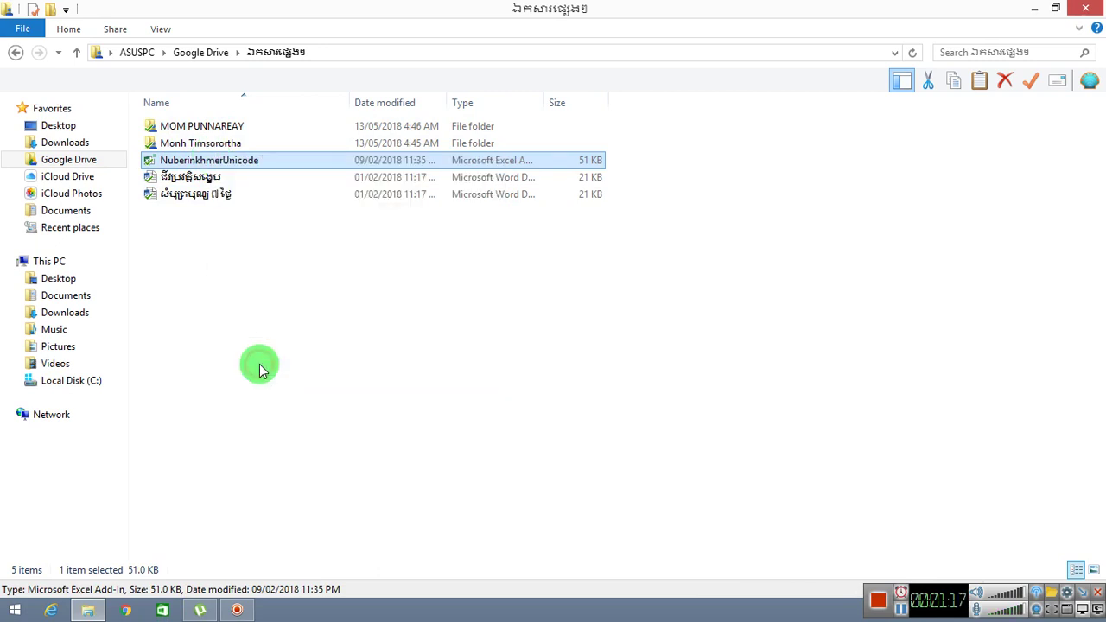
- Open the Program Files (x86) folder on Local Disk (C:)
{"action": "left_click", "coordinate": [83, 382]}
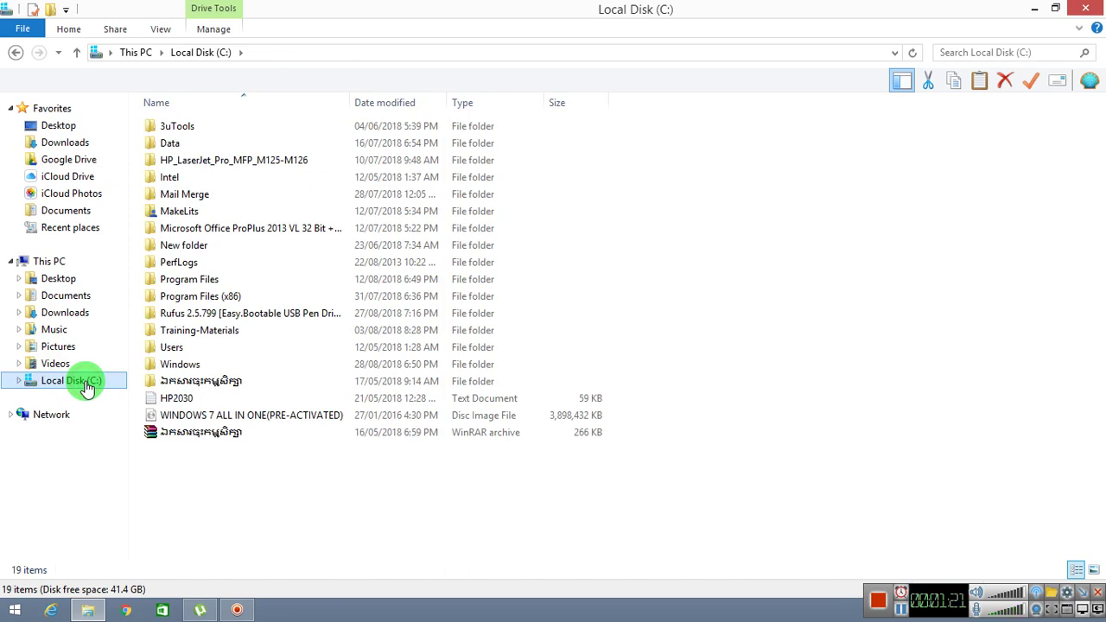
{"action": "left_click", "coordinate": [208, 282]}
{"action": "left_click", "coordinate": [215, 313]}
{"action": "left_click", "coordinate": [217, 299]}
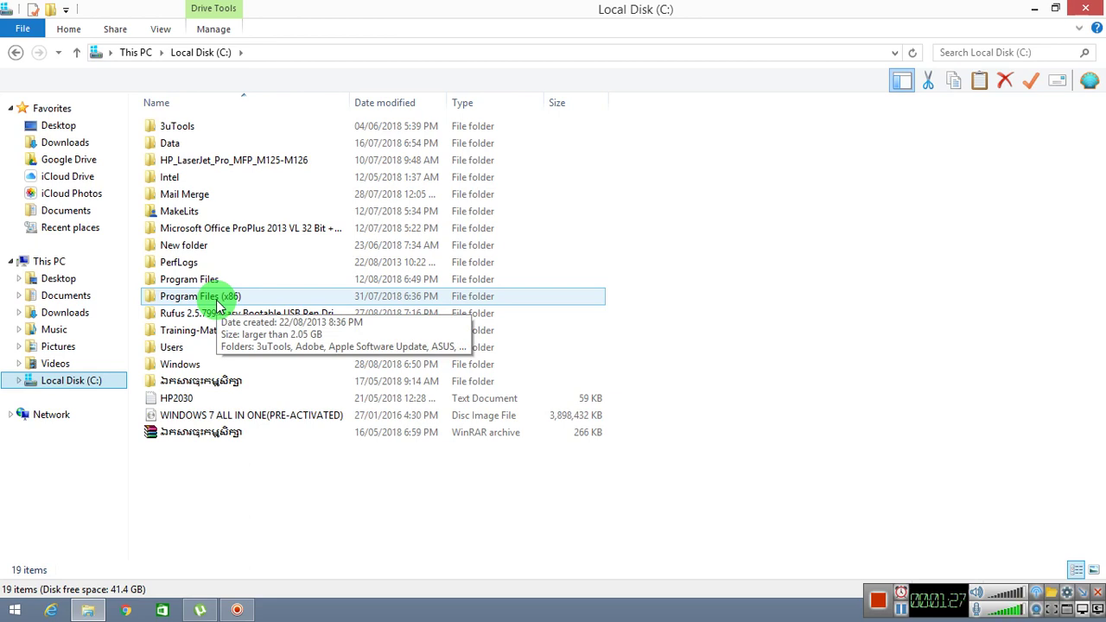
{"action": "left_click", "coordinate": [207, 282]}
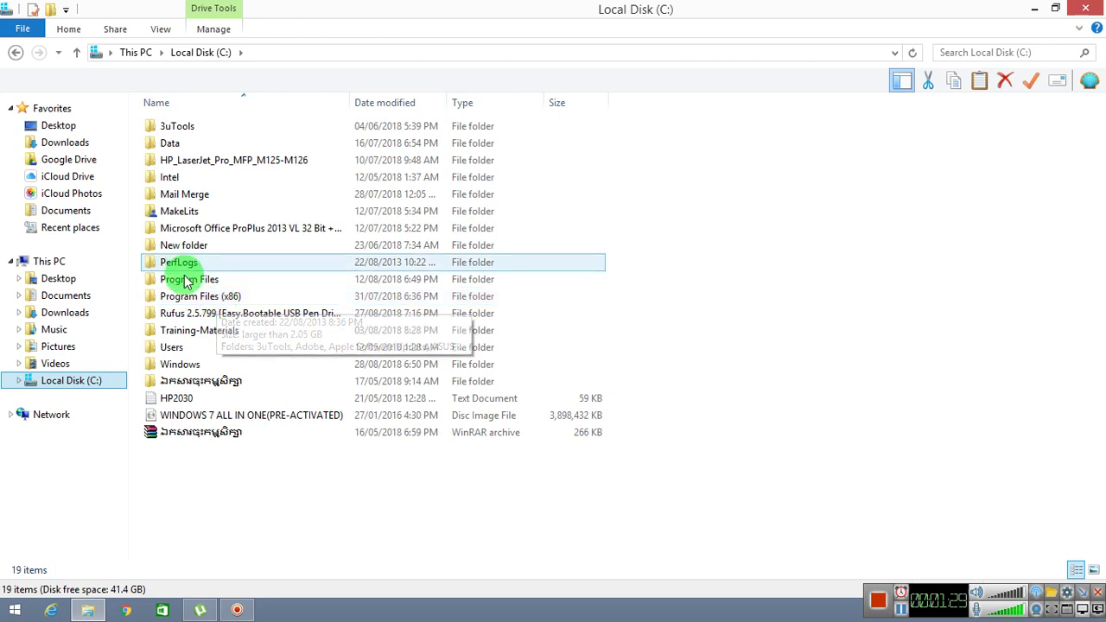
{"action": "left_click", "coordinate": [216, 293]}
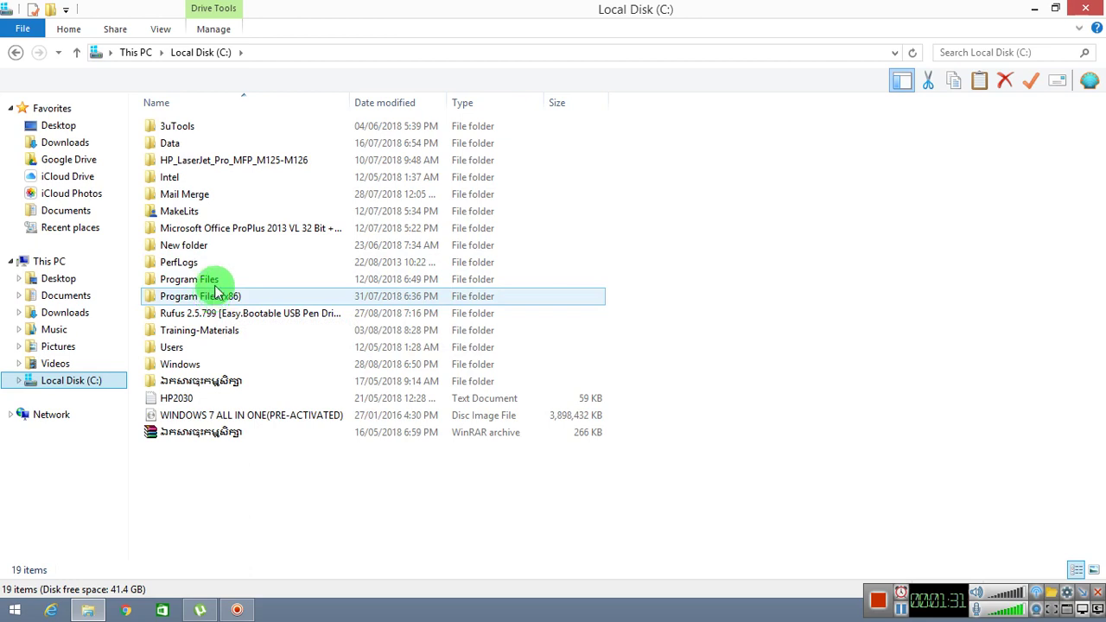
{"action": "left_click", "coordinate": [214, 284]}
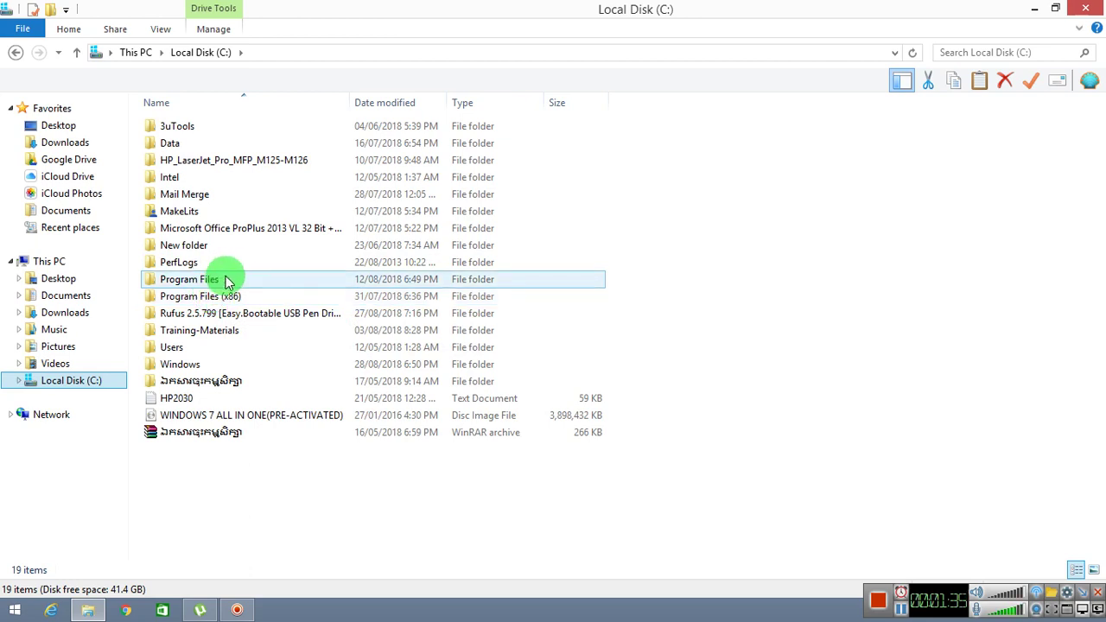
{"action": "left_click", "coordinate": [223, 298]}
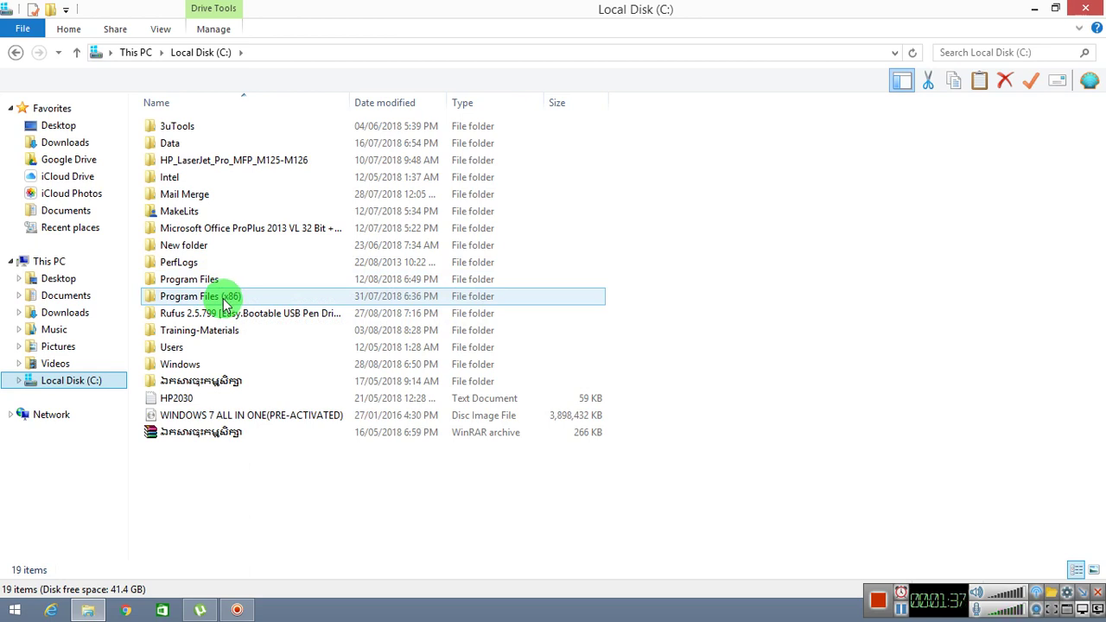
{"action": "left_click", "coordinate": [223, 287]}
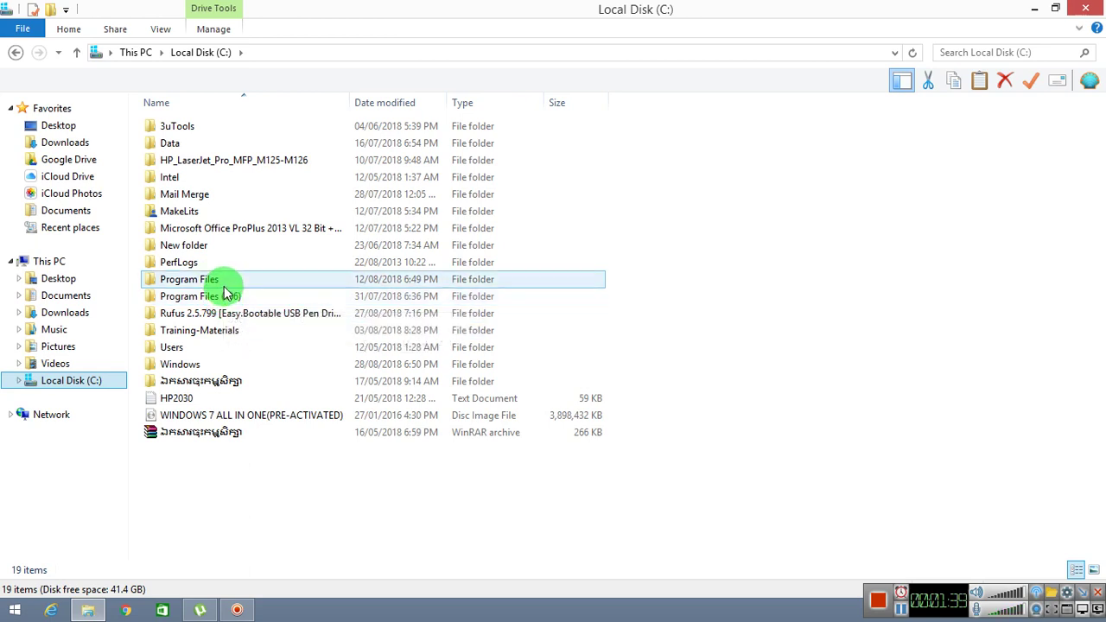
{"action": "left_click", "coordinate": [234, 346]}
{"action": "left_click", "coordinate": [240, 296]}
{"action": "left_click", "coordinate": [222, 281]}
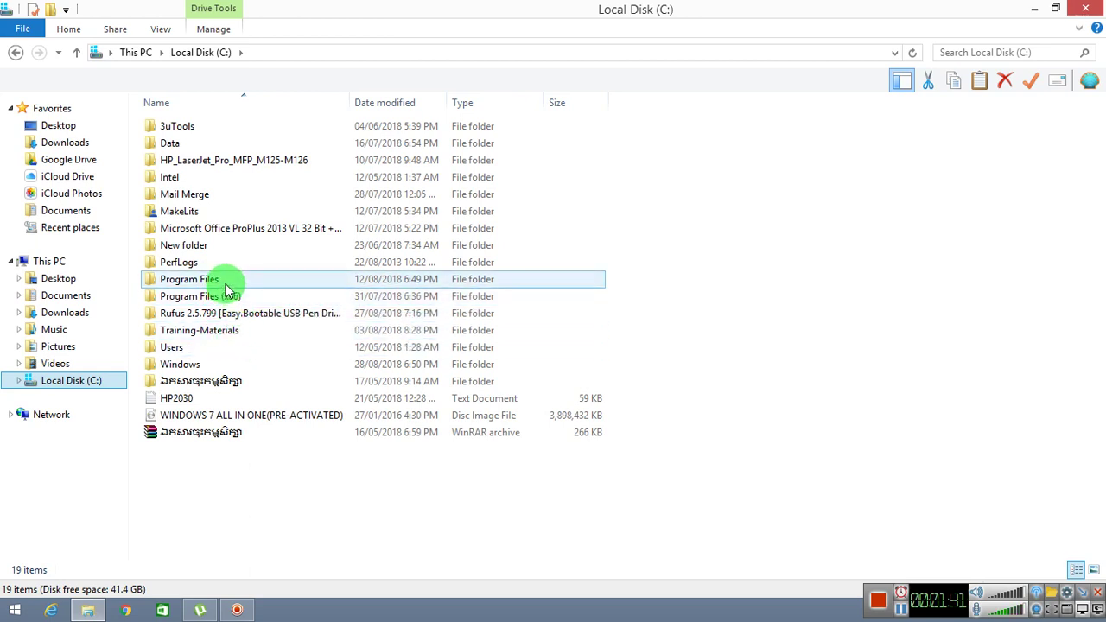
{"action": "left_click", "coordinate": [228, 298]}
{"action": "double_click", "coordinate": [218, 298]}
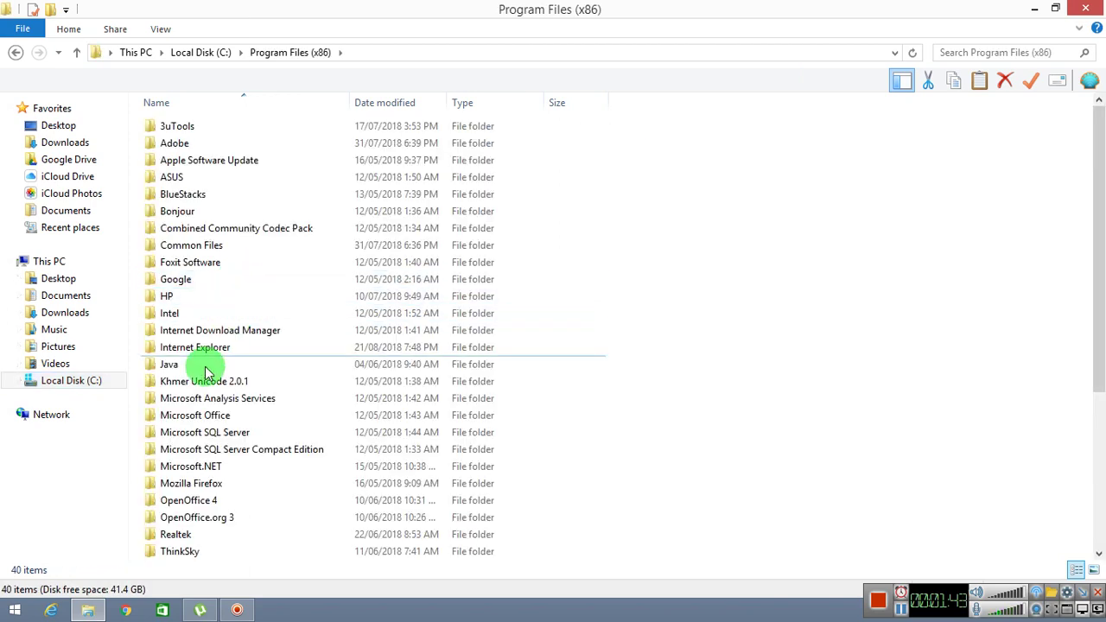
- Go through the Microsoft Office and Office15 folders and open the Library folder
{"action": "double_click", "coordinate": [226, 418]}
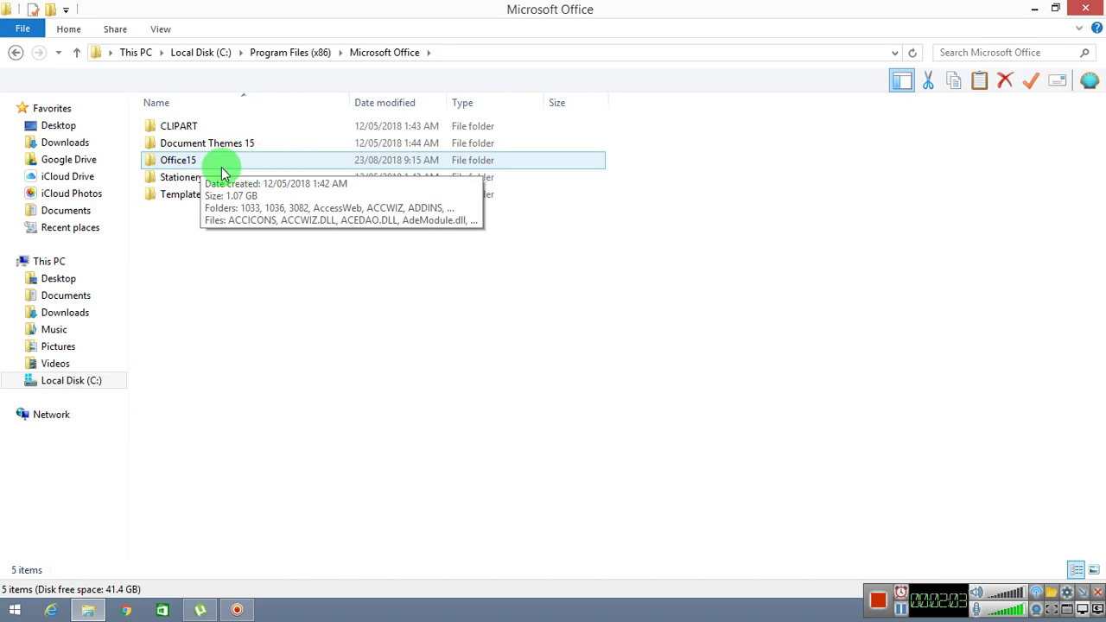
{"action": "left_click", "coordinate": [173, 259]}
{"action": "left_click", "coordinate": [190, 165]}
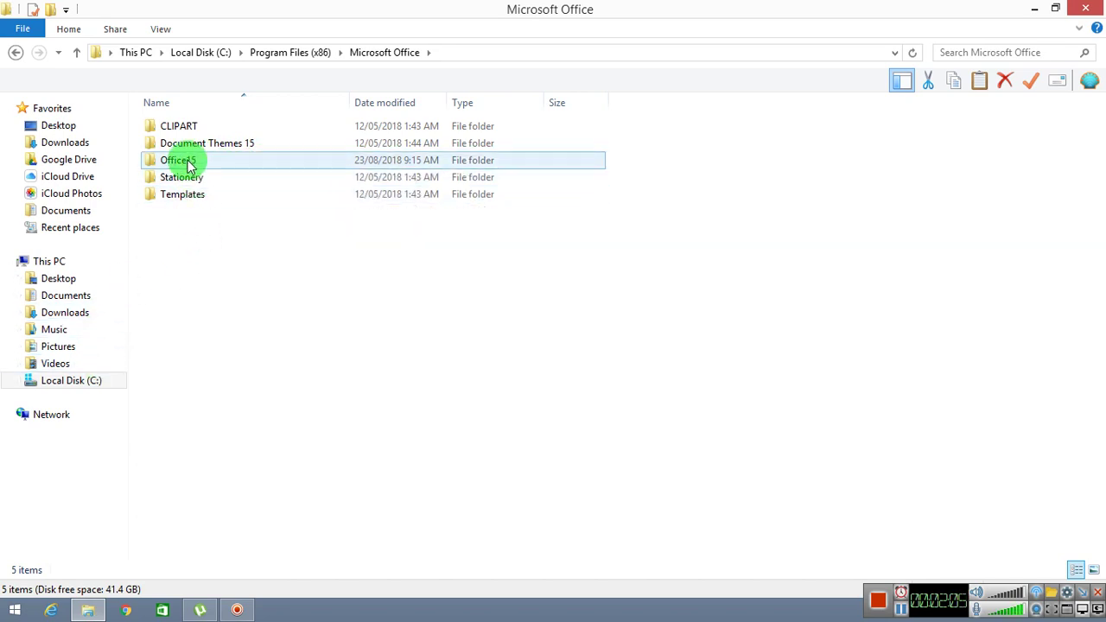
{"action": "double_click", "coordinate": [188, 165]}
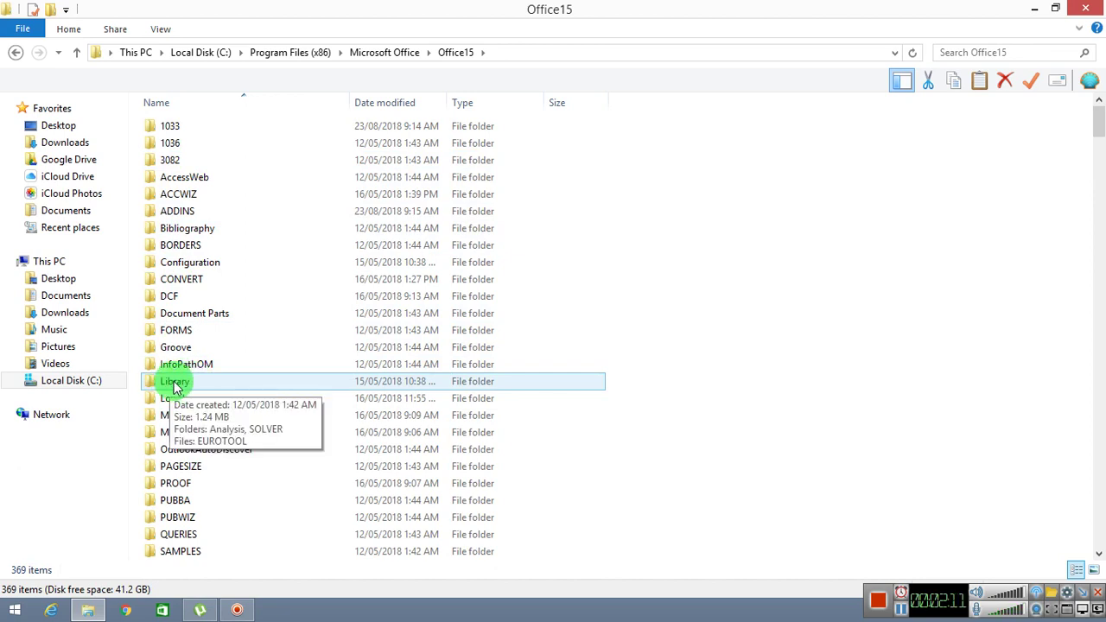
{"action": "double_click", "coordinate": [181, 383]}
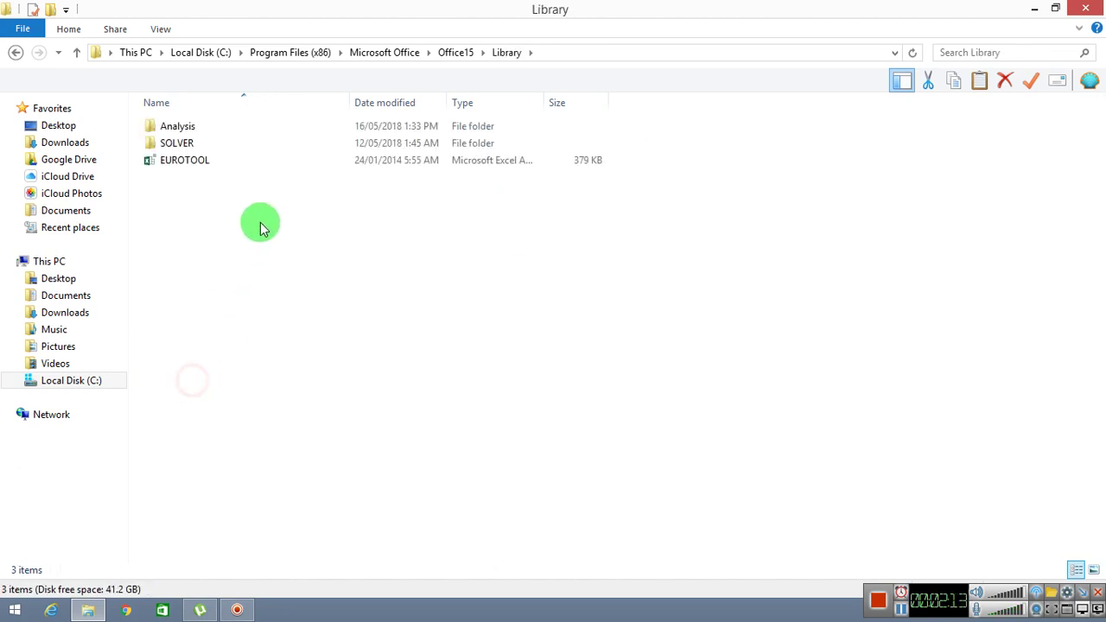
- Paste the copied add-in into the Library folder with administrator permission and close the folder window
{"action": "right_click", "coordinate": [239, 231]}
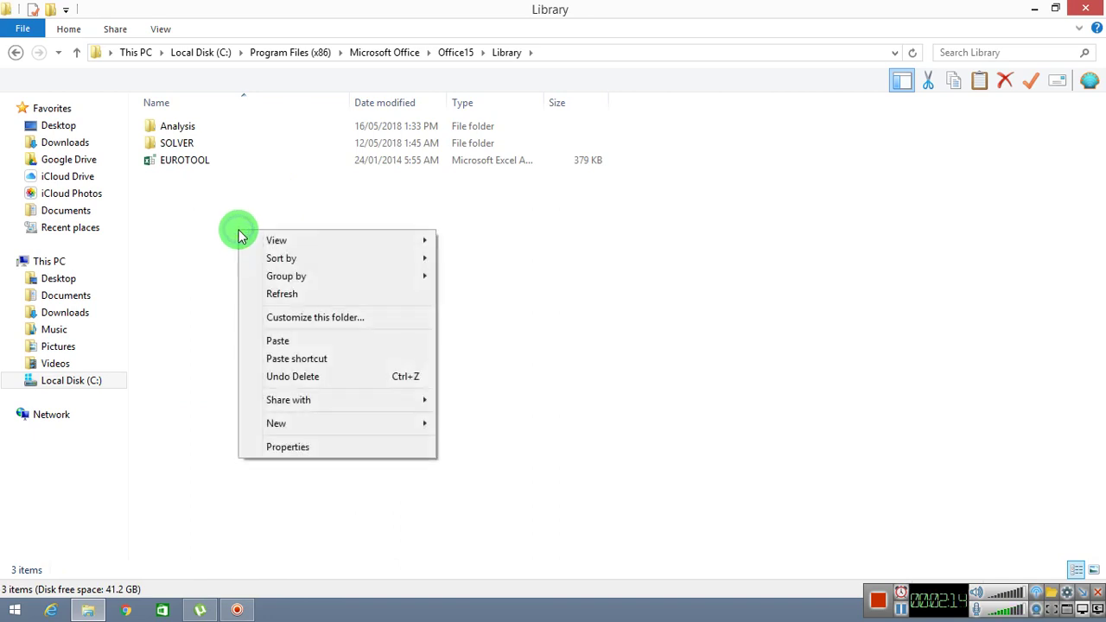
{"action": "left_click", "coordinate": [278, 342]}
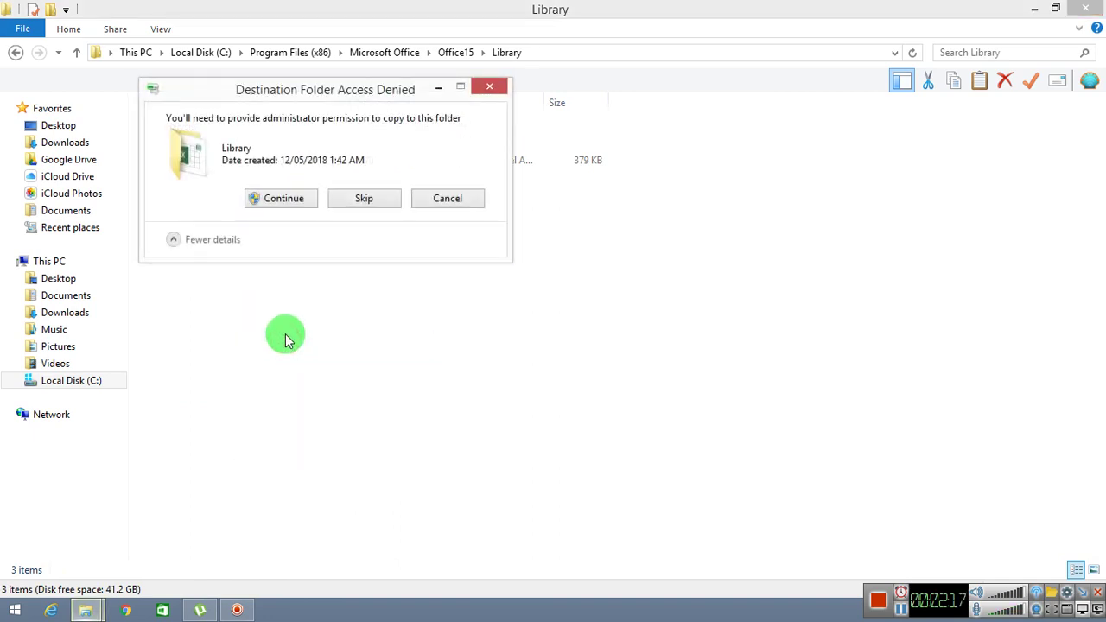
{"action": "left_click", "coordinate": [279, 204]}
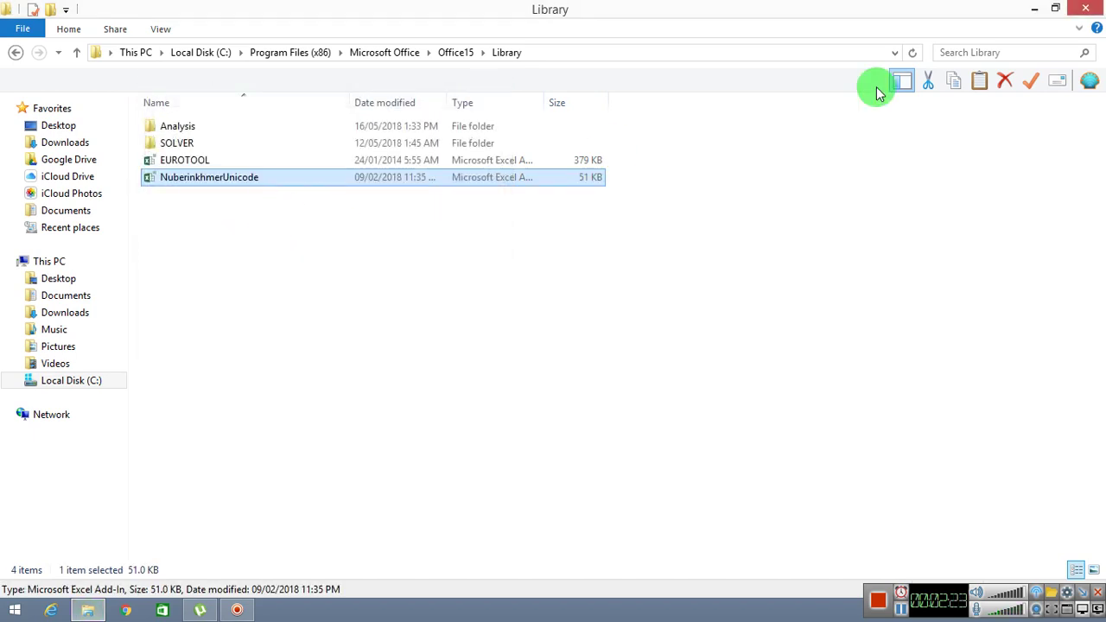
{"action": "left_click", "coordinate": [1087, 8]}
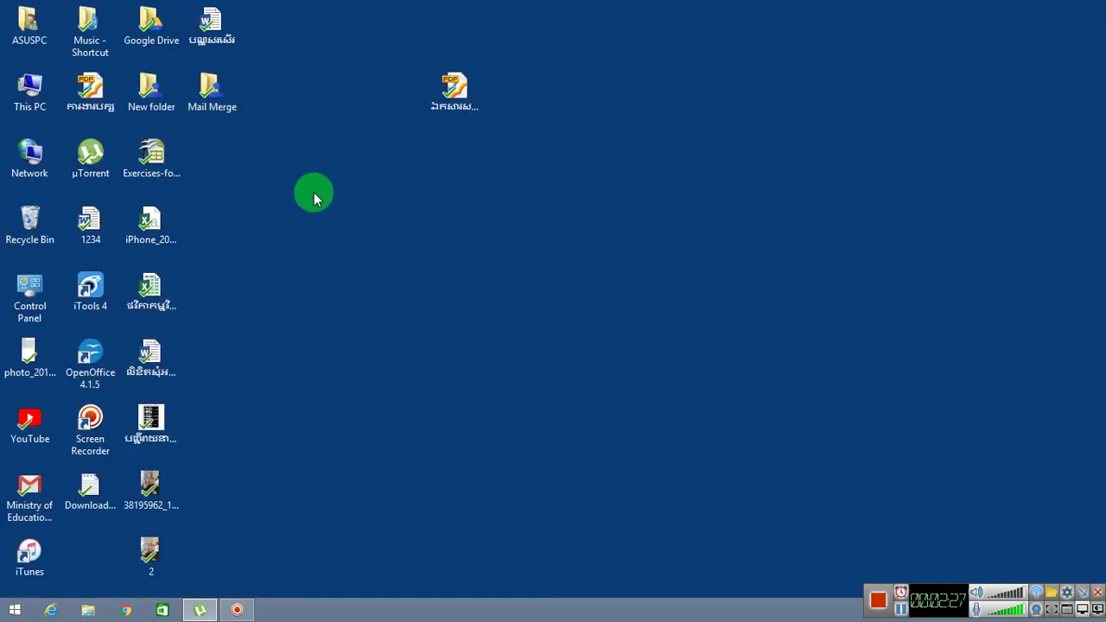
- Launch Excel by running the command excel from the Windows Run dialog
{"action": "key", "text": "super+r"}
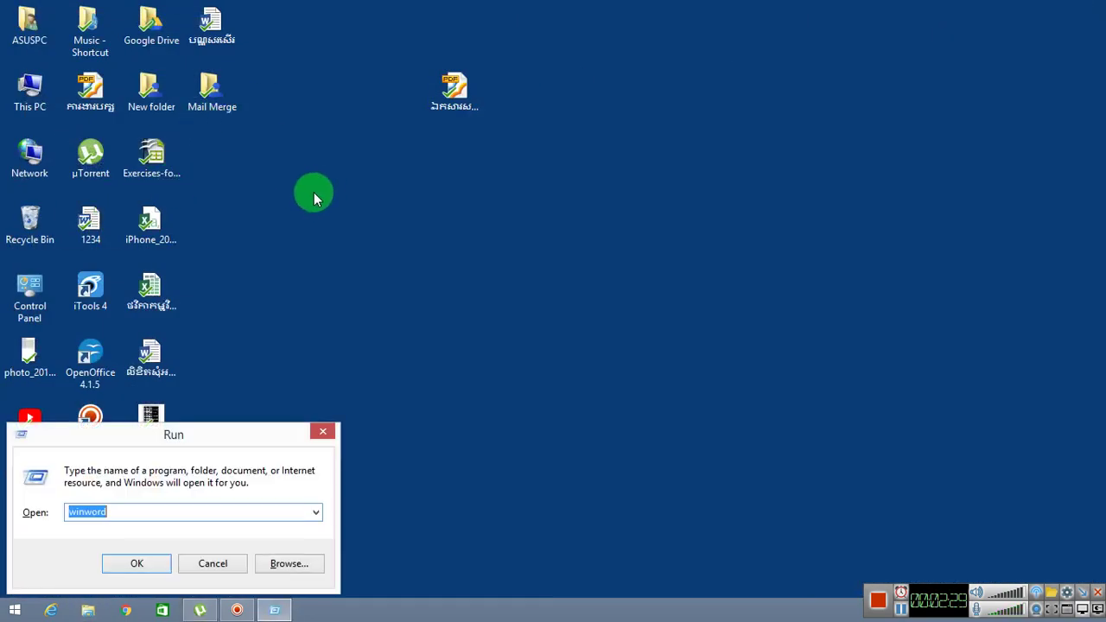
{"action": "type", "text": "word"}
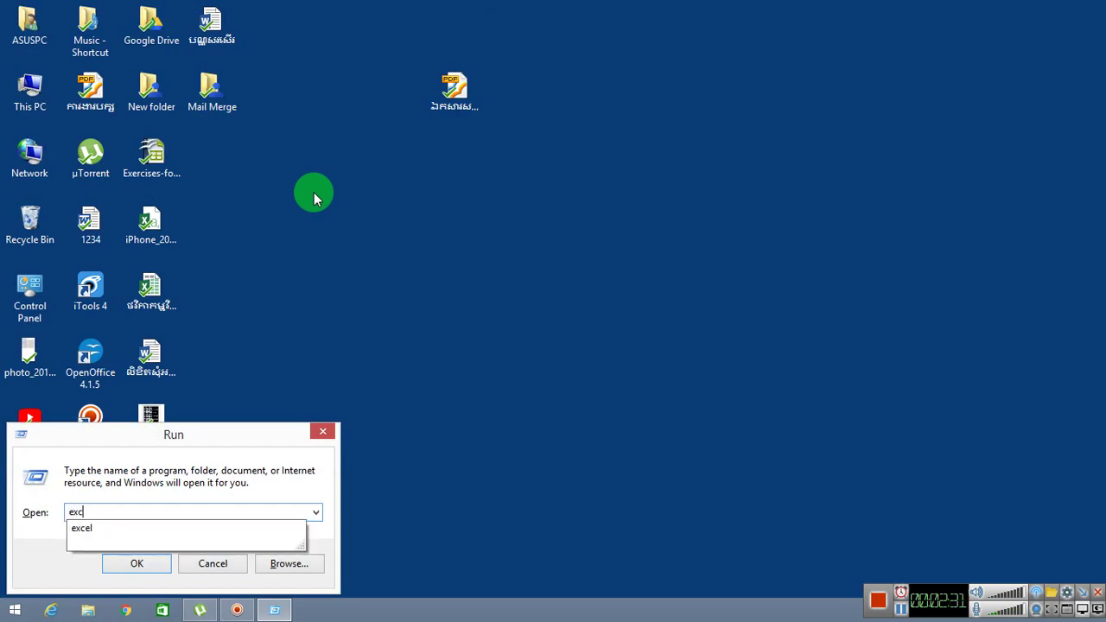
{"action": "key", "text": "Return"}
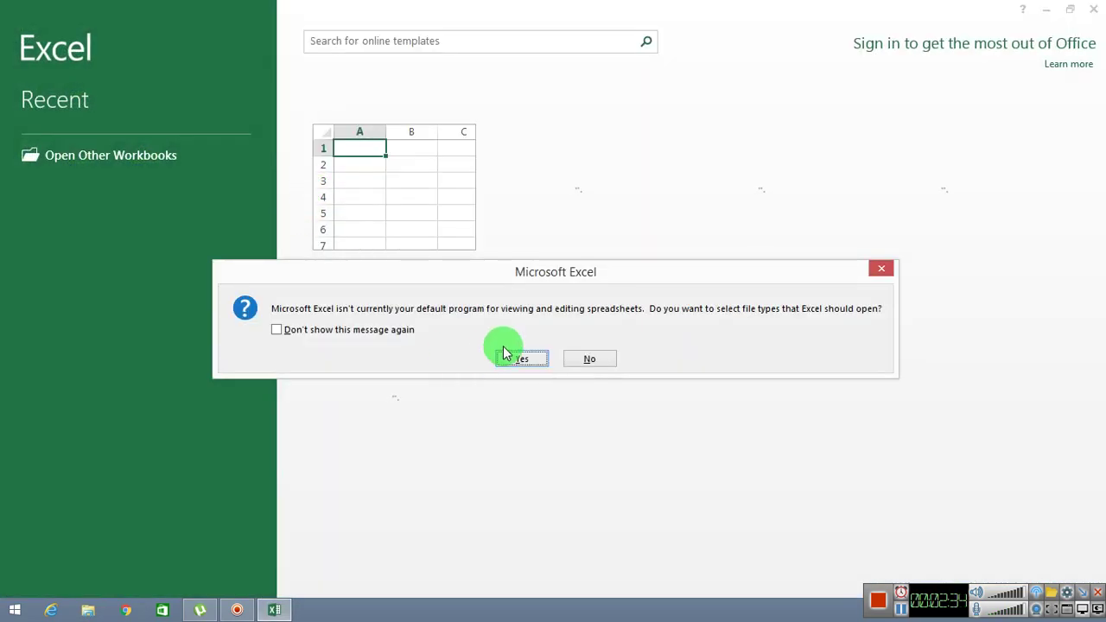
- Make Excel the default program for all listed file extensions and save the associations
{"action": "left_click", "coordinate": [518, 358]}
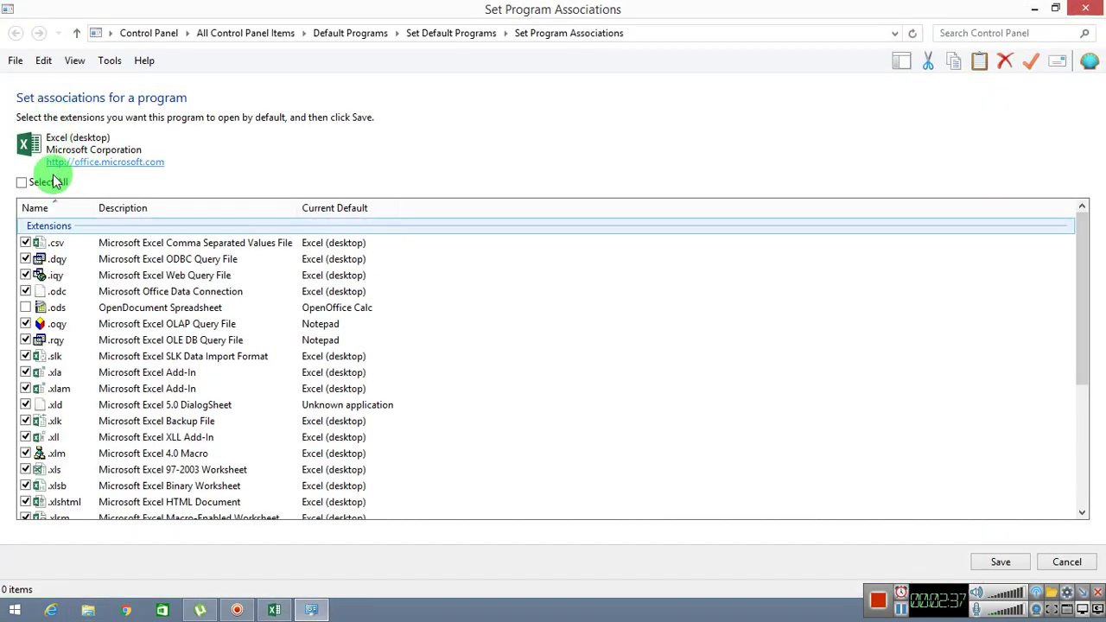
{"action": "left_click", "coordinate": [49, 180]}
{"action": "left_click", "coordinate": [993, 559]}
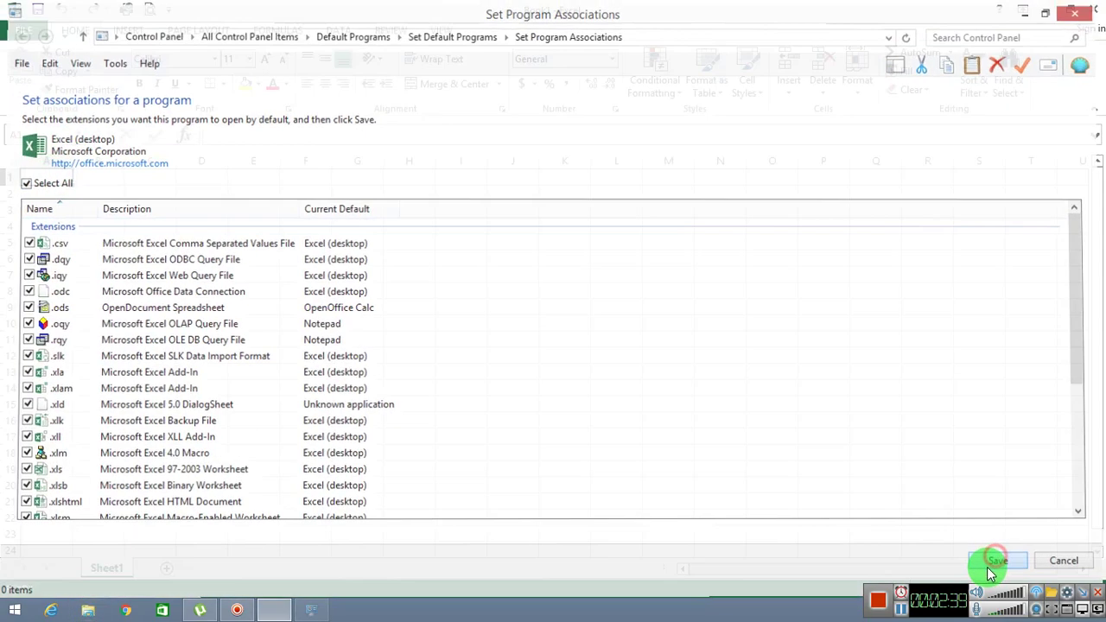
- Enable the Nuberinkhmerunicode add-in through the Excel add-ins manager in Excel Options
{"action": "scroll", "coordinate": [355, 260], "scroll_direction": "up", "scroll_amount": 13}
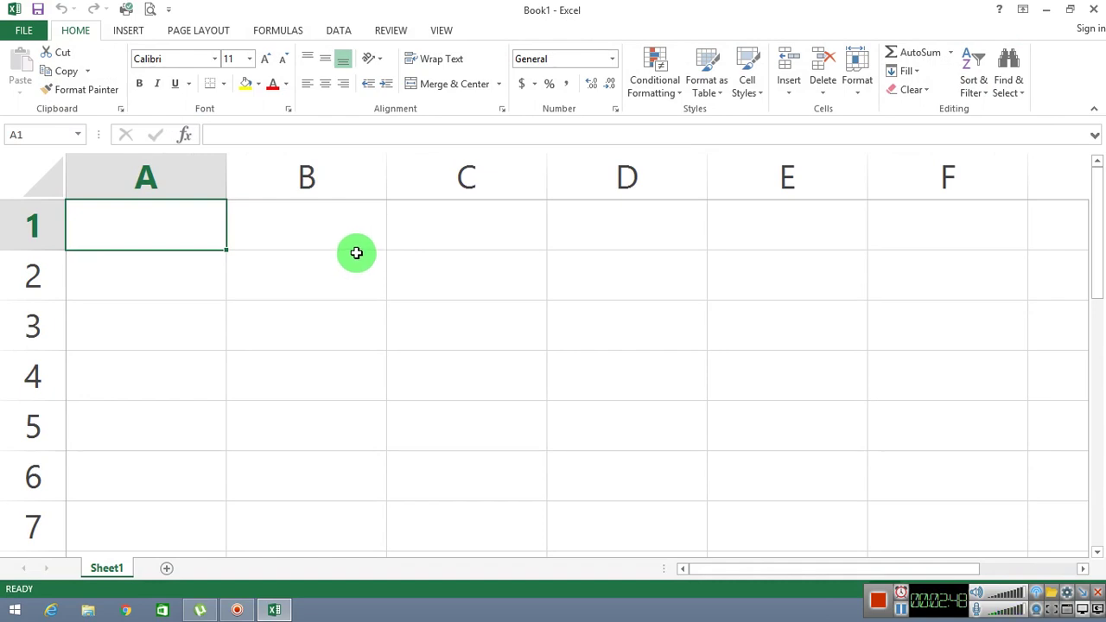
{"action": "left_click", "coordinate": [24, 31]}
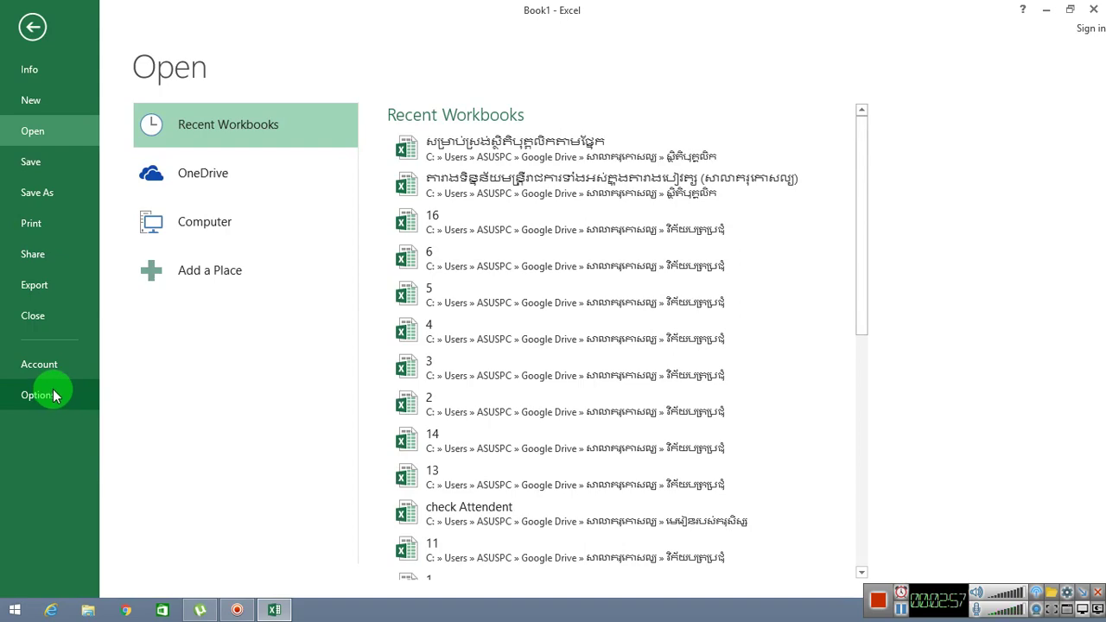
{"action": "left_click", "coordinate": [32, 27]}
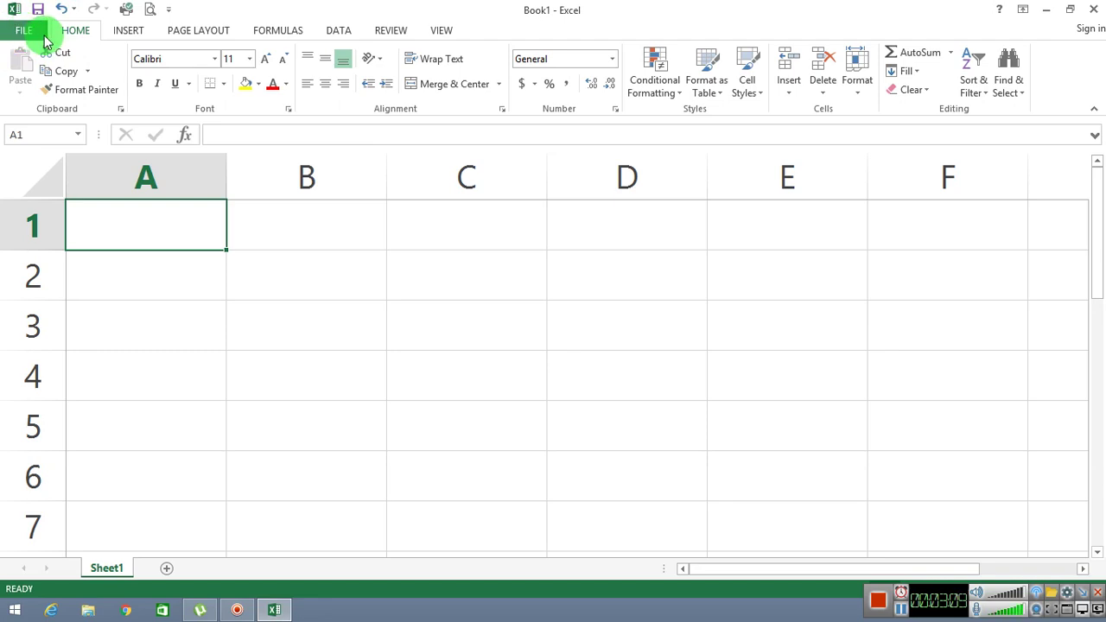
{"action": "left_click", "coordinate": [40, 36]}
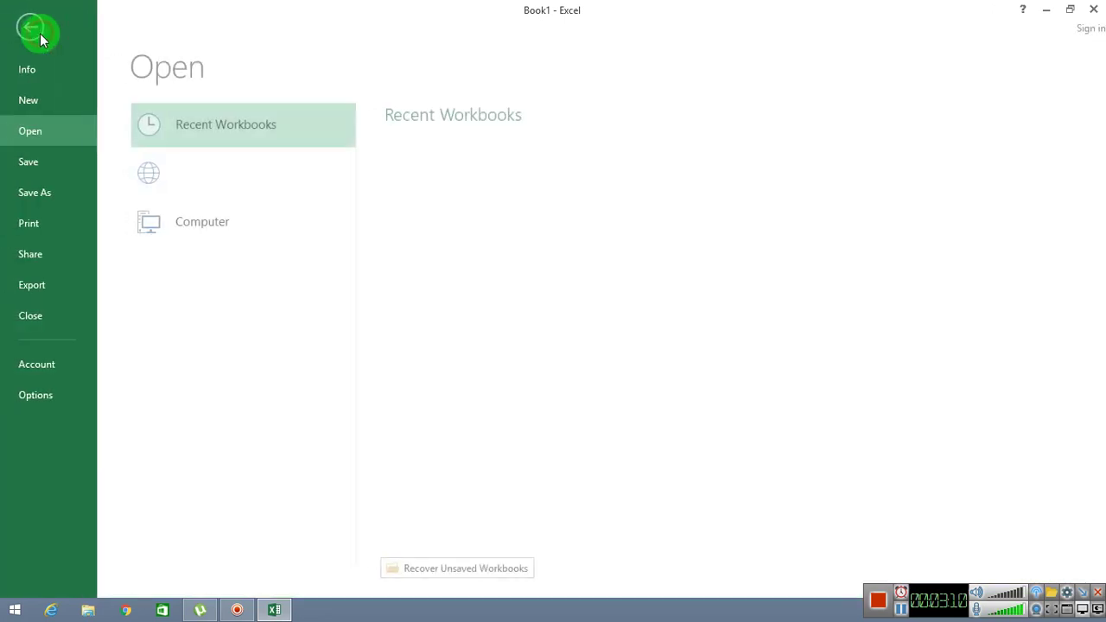
{"action": "left_click", "coordinate": [43, 397]}
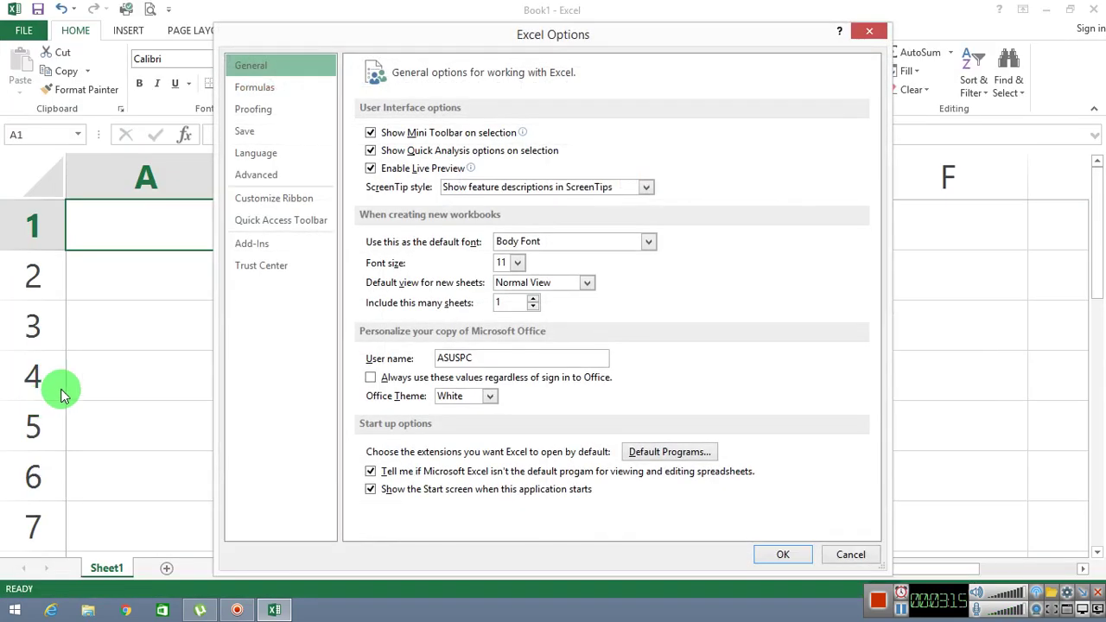
{"action": "left_click", "coordinate": [268, 250]}
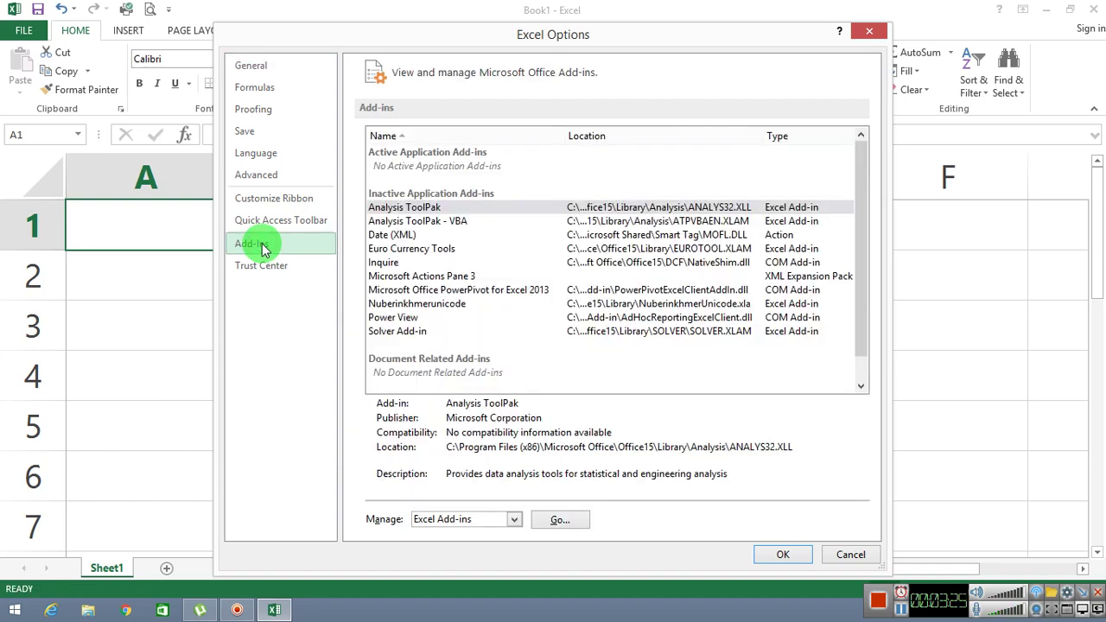
{"action": "left_click", "coordinate": [559, 521]}
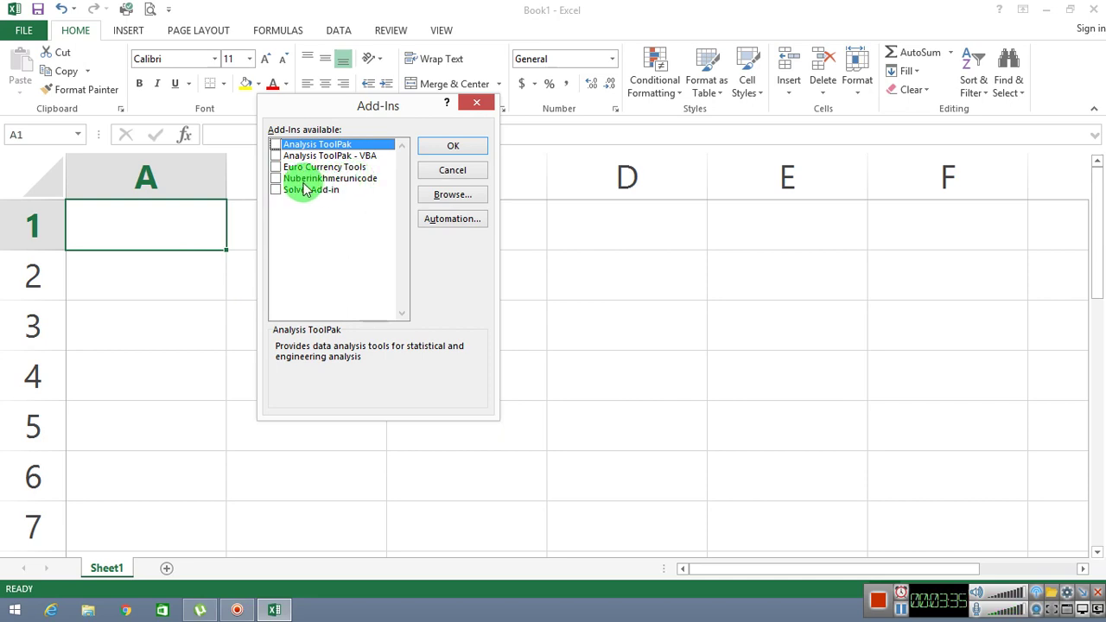
{"action": "left_click", "coordinate": [276, 178]}
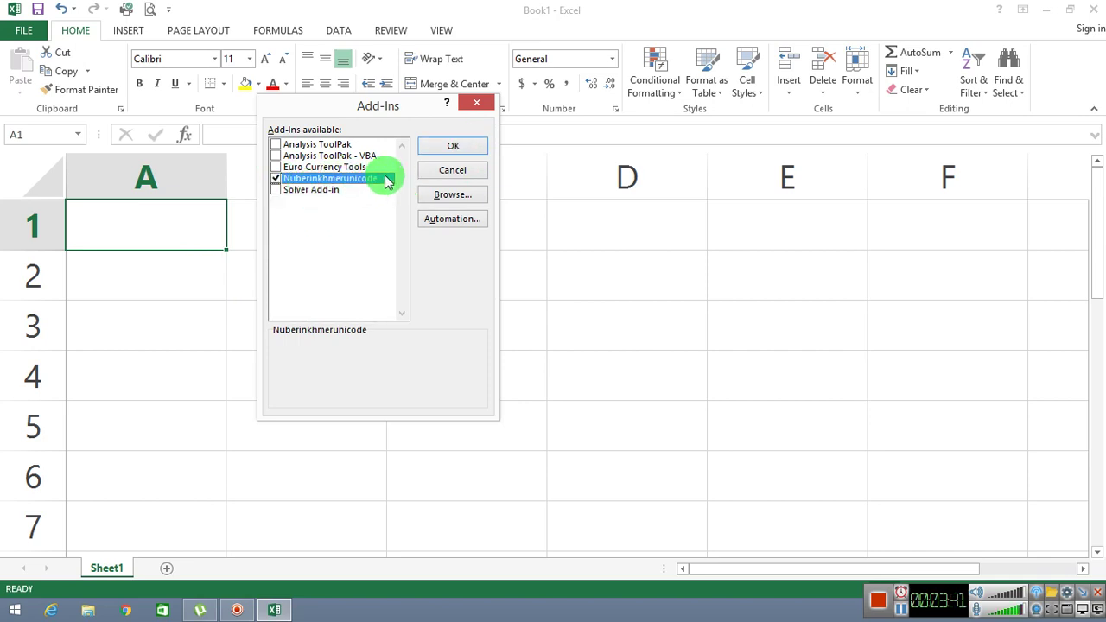
{"action": "left_click", "coordinate": [456, 148]}
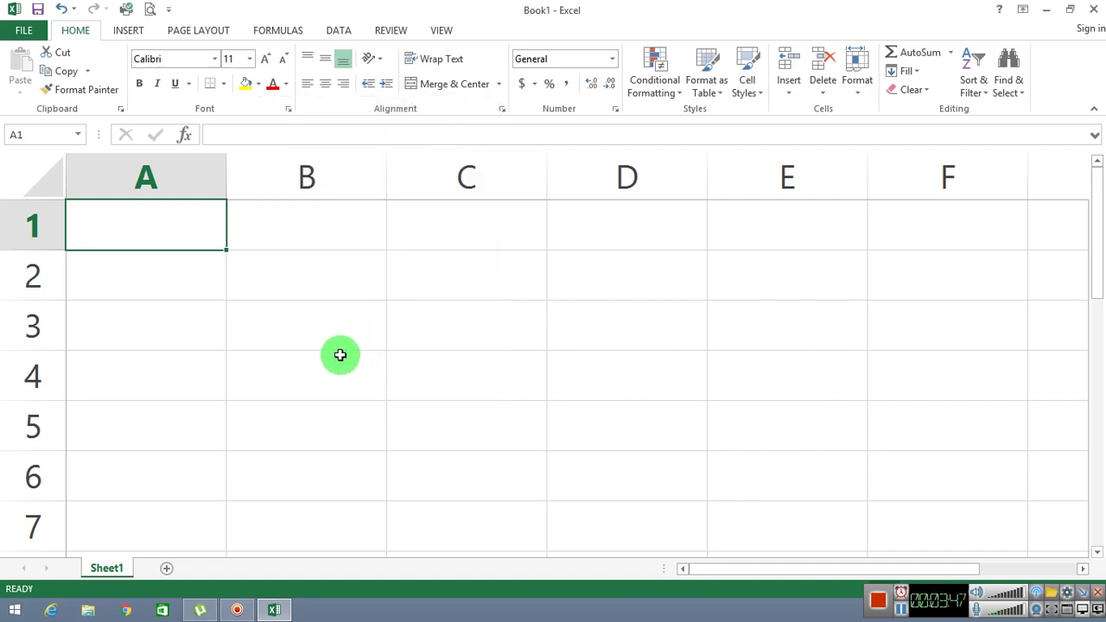
- Enter 100000 in cell A1 and widen column A to about three times its width
{"action": "scroll", "coordinate": [341, 355], "scroll_direction": "up", "scroll_amount": 2}
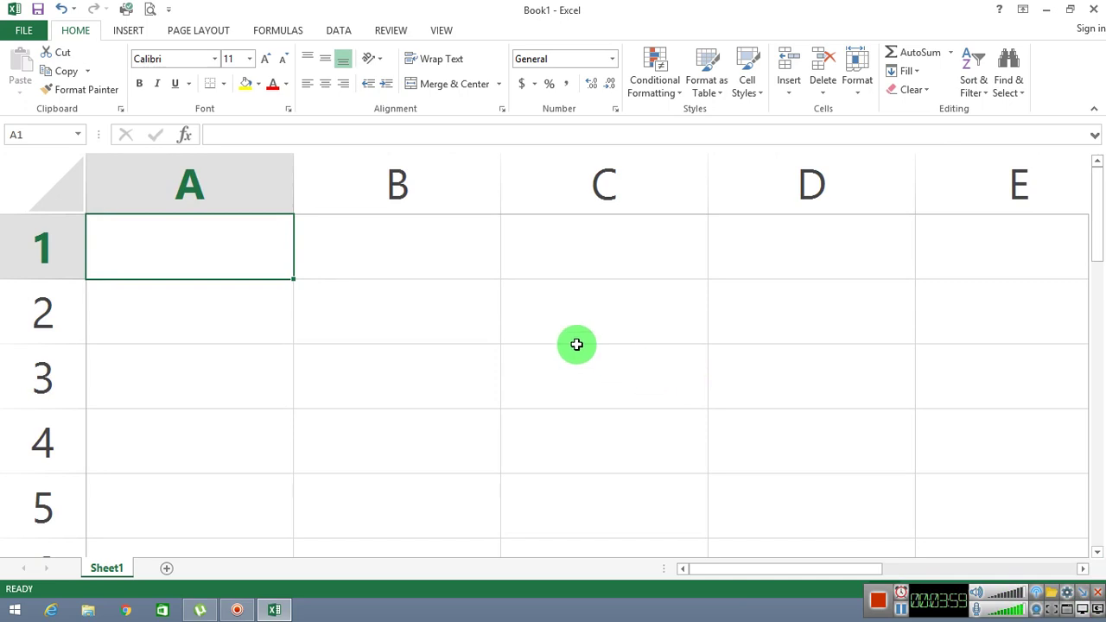
{"action": "type", "text": "100000"}
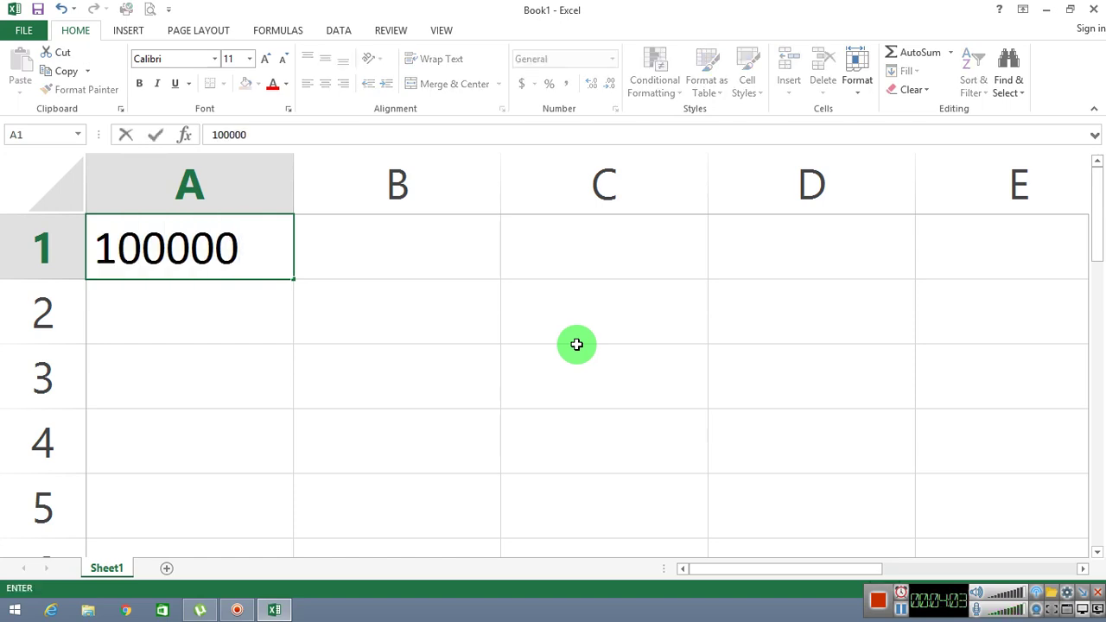
{"action": "key", "text": "Return"}
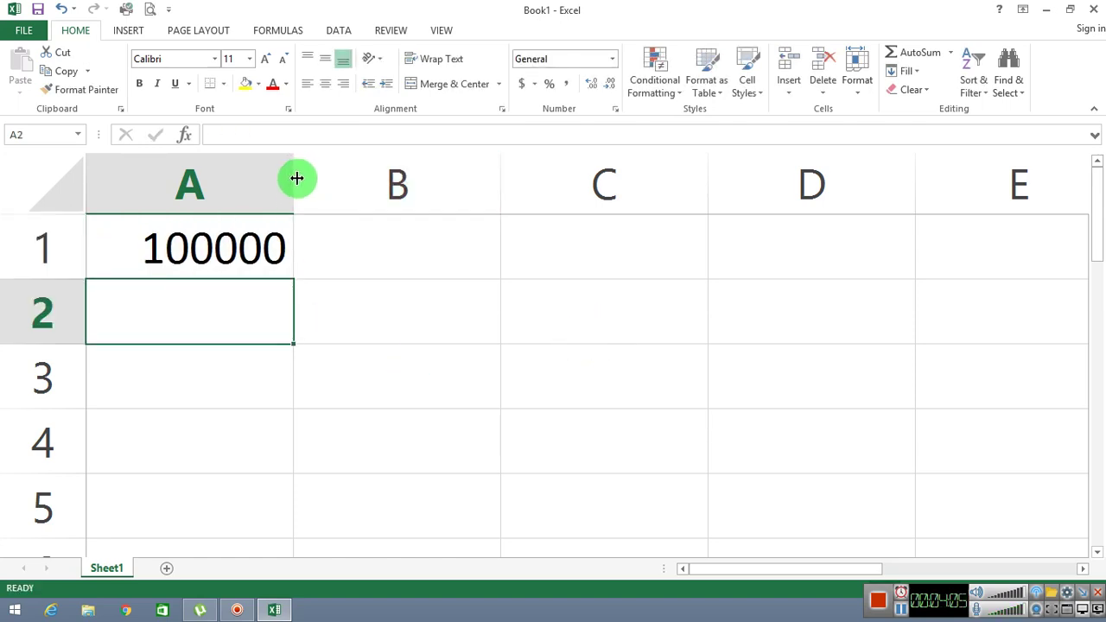
{"action": "left_click_drag", "start_coordinate": [294, 179], "coordinate": [693, 167]}
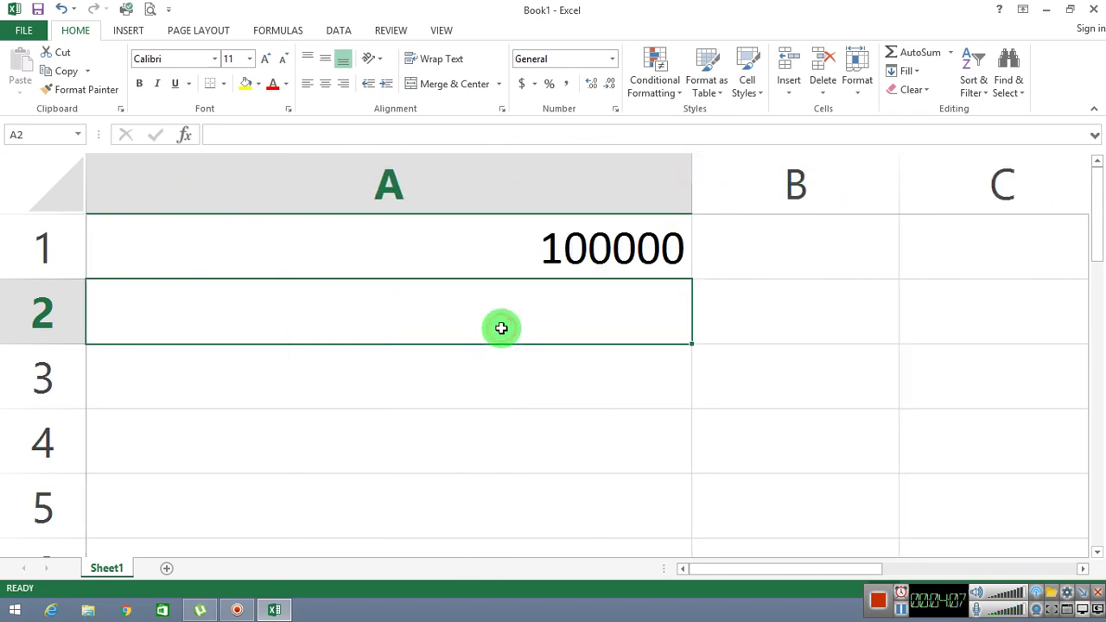
- Format cell A1 as Accounting with the Khmer currency symbol
{"action": "left_click", "coordinate": [554, 227]}
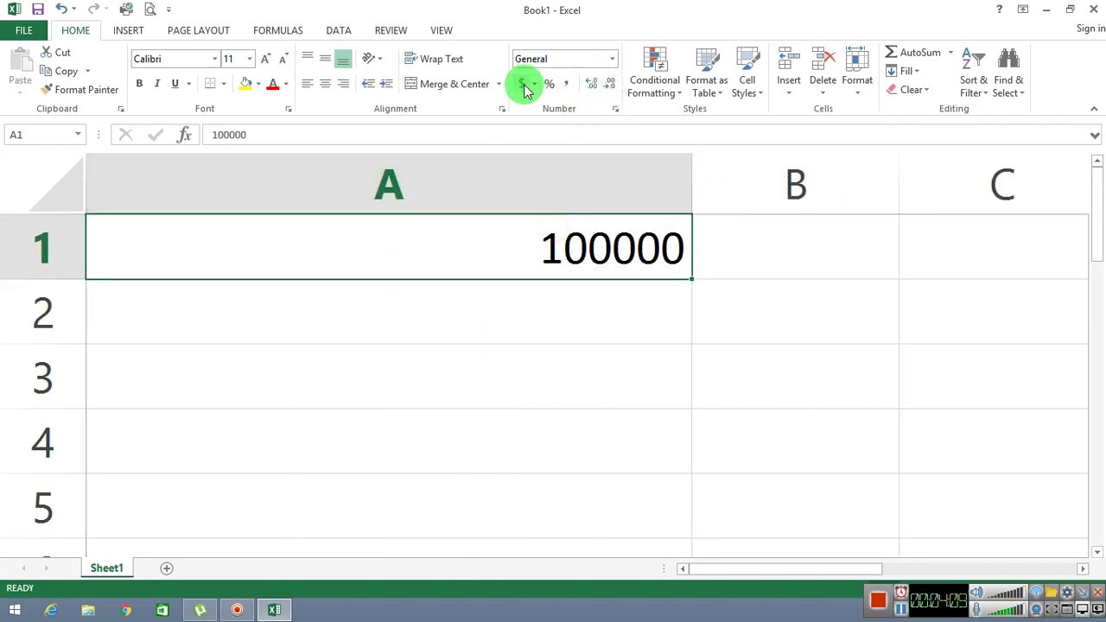
{"action": "left_click", "coordinate": [523, 83]}
{"action": "left_click", "coordinate": [615, 109]}
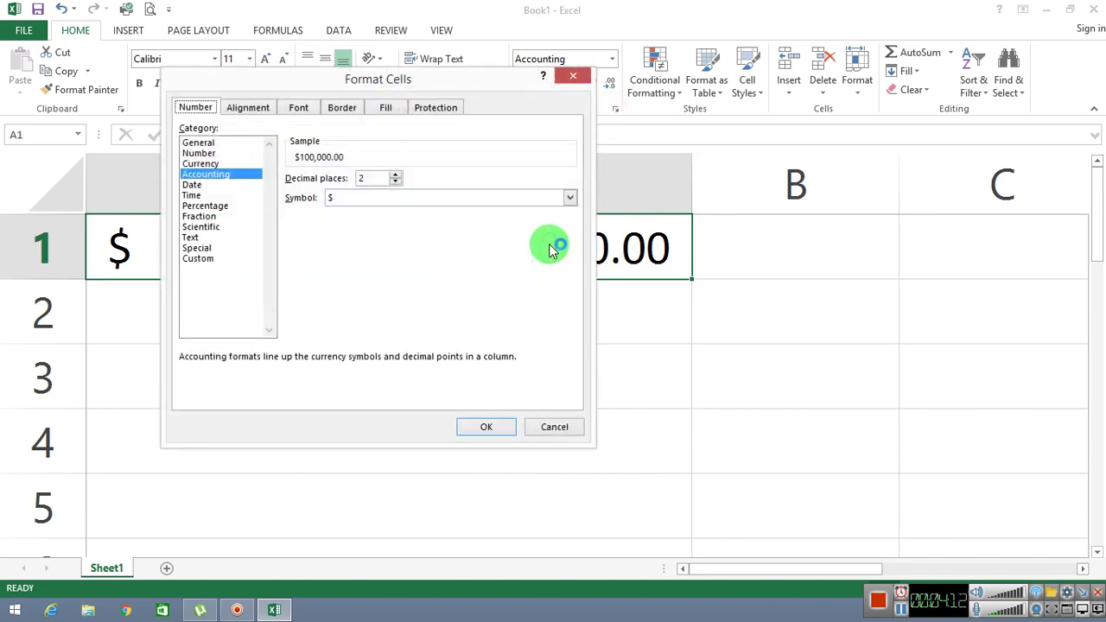
{"action": "left_click", "coordinate": [450, 198]}
{"action": "left_click", "coordinate": [453, 214]}
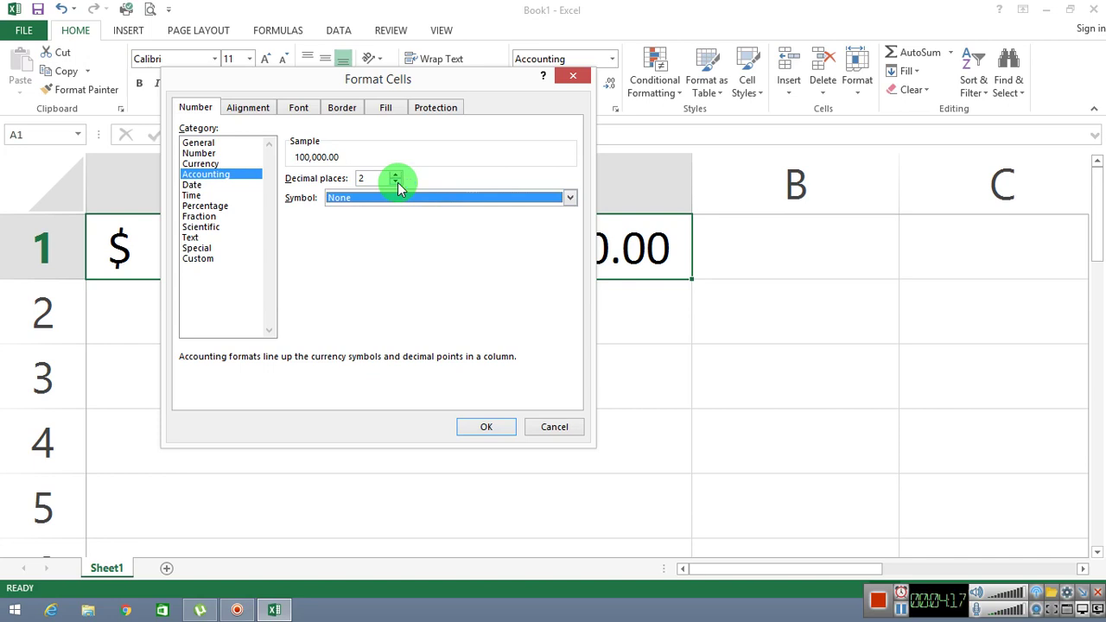
{"action": "left_click", "coordinate": [484, 200]}
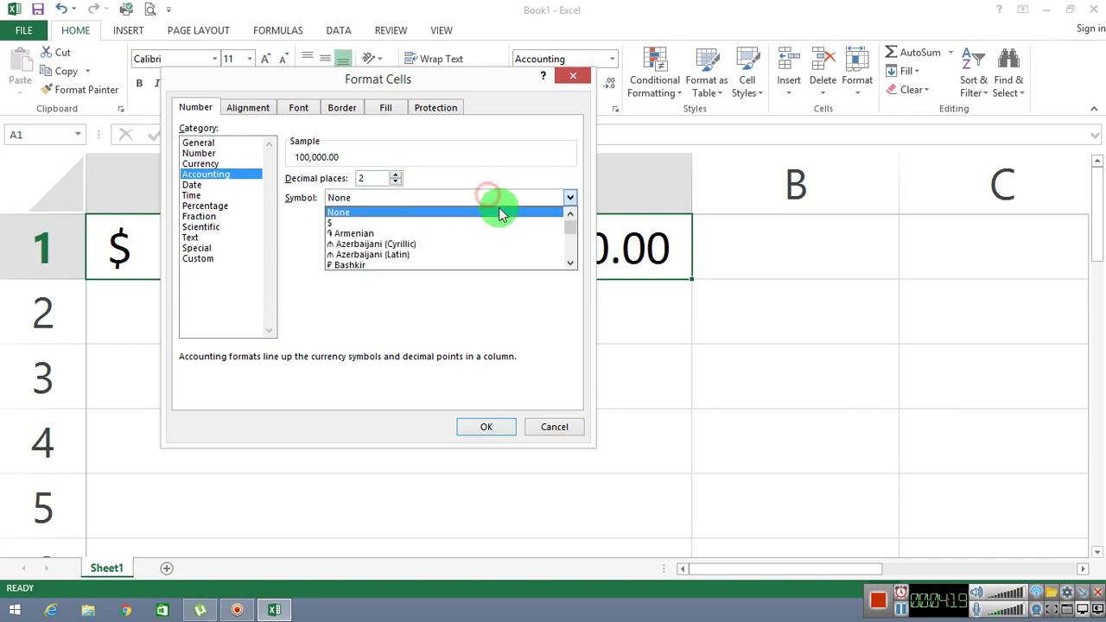
{"action": "left_click_drag", "start_coordinate": [570, 264], "coordinate": [570, 263]}
{"action": "left_click", "coordinate": [570, 265]}
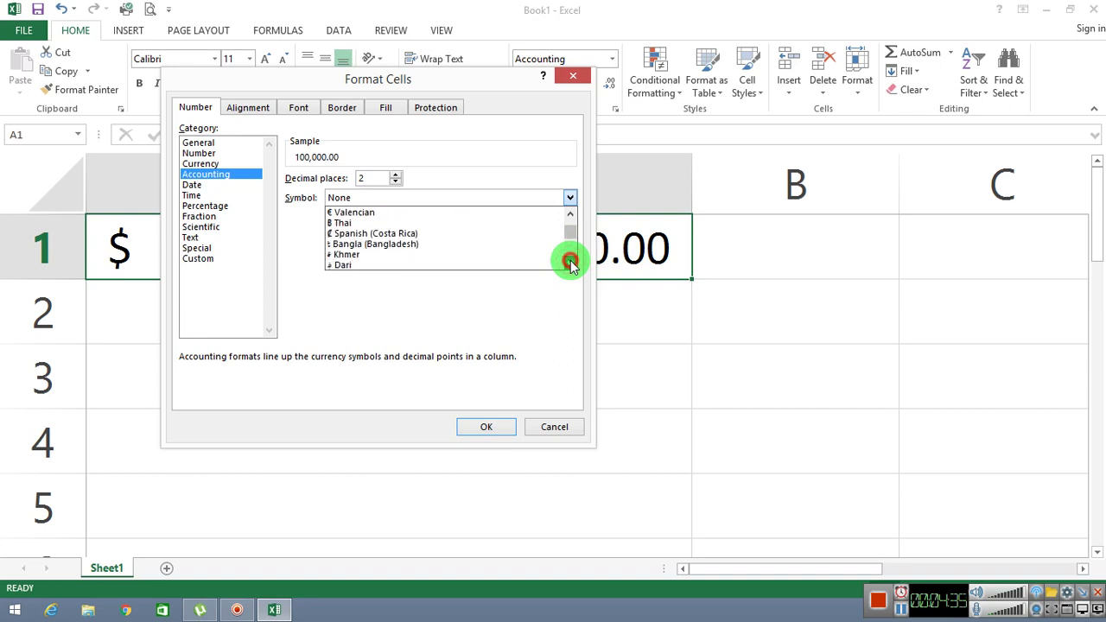
{"action": "left_click", "coordinate": [406, 254]}
{"action": "left_click", "coordinate": [494, 425]}
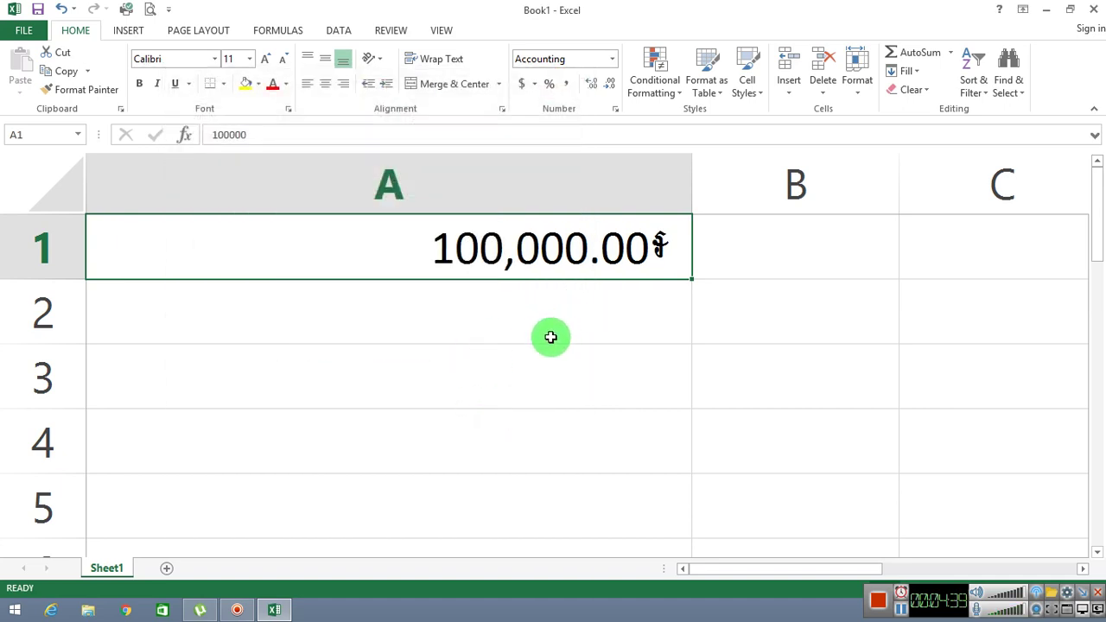
- Enter the formula =numberinkhmerunicode(A1) in cell A2 to spell out the amount in Khmer
{"action": "left_click", "coordinate": [333, 311]}
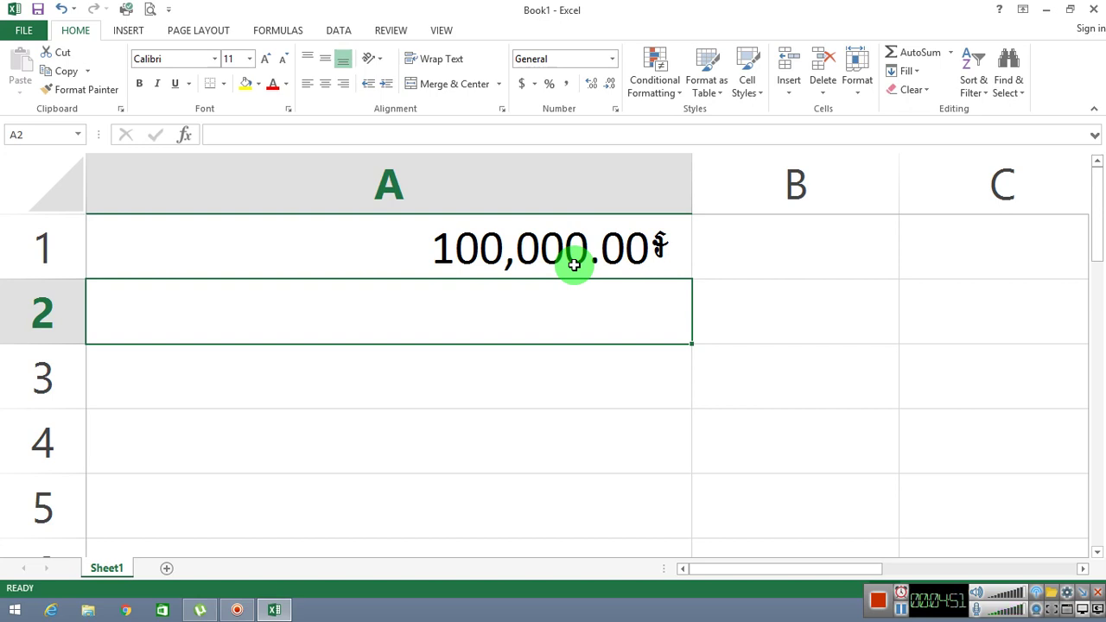
{"action": "type", "text": "="}
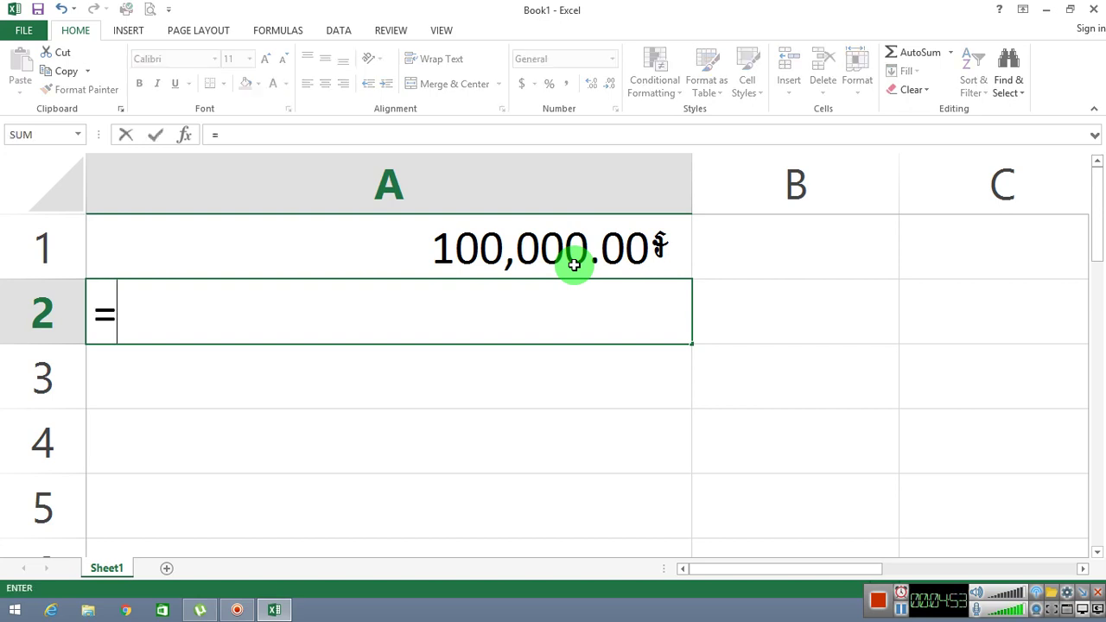
{"action": "type", "text": "number"}
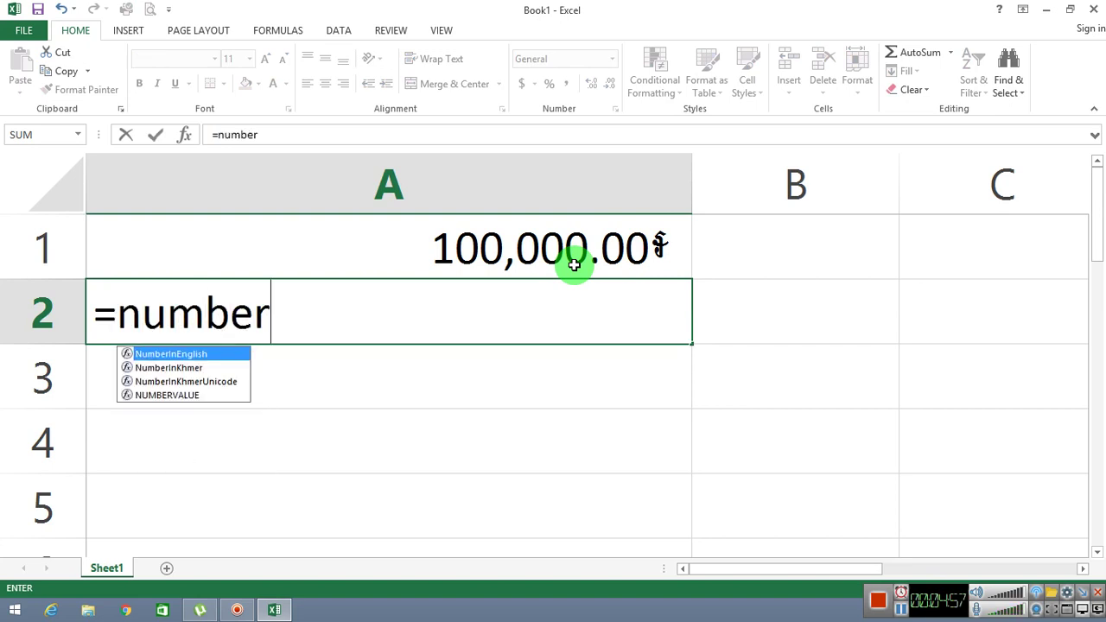
{"action": "type", "text": "in"}
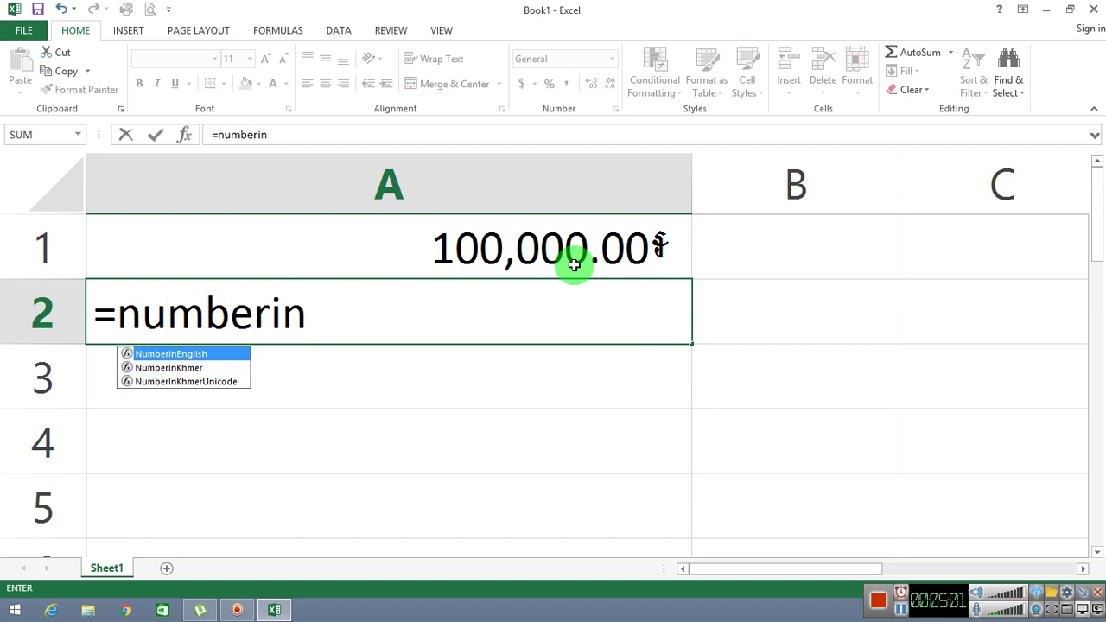
{"action": "type", "text": "khmer"}
{"action": "key", "text": "BackSpace"}
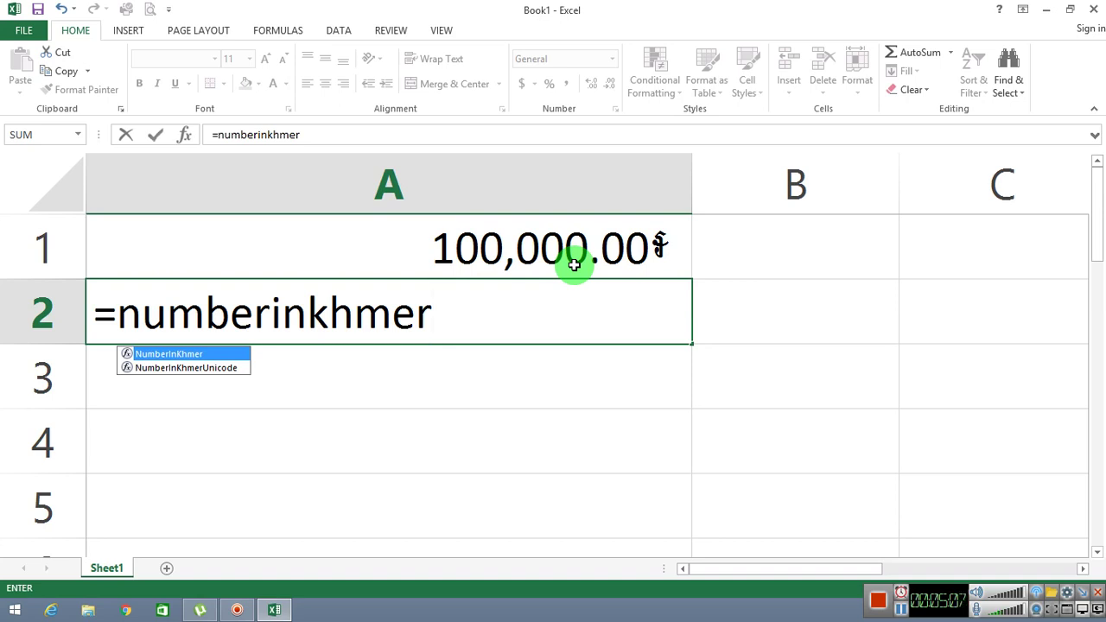
{"action": "type", "text": "uni"}
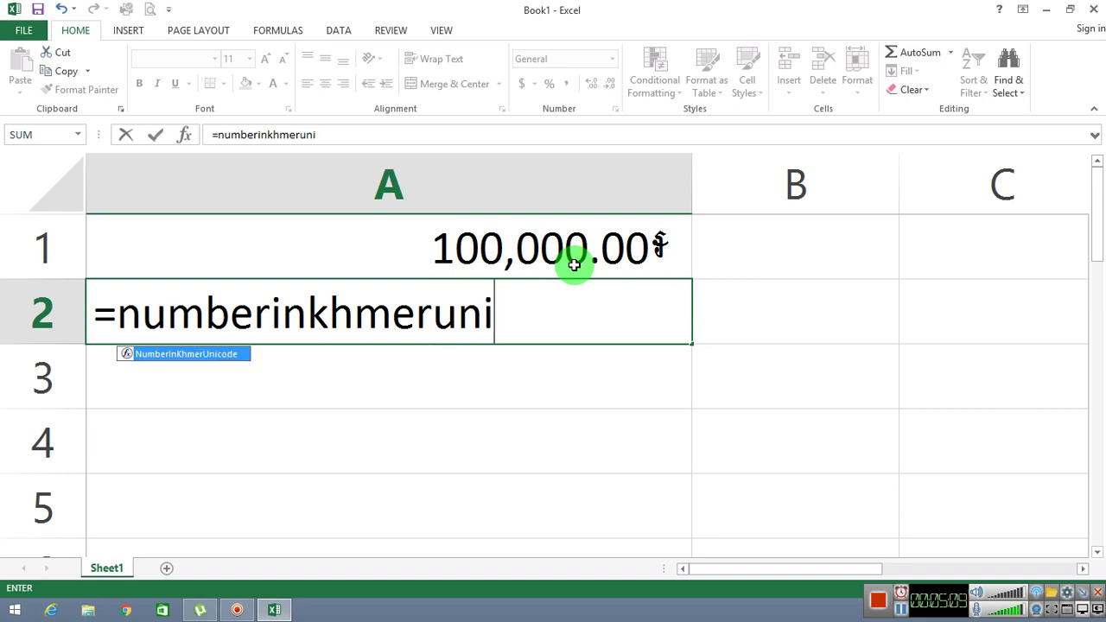
{"action": "key", "text": "BackSpace"}
{"action": "key", "text": "BackSpace"}
{"action": "key", "text": "BackSpace"}
{"action": "key", "text": "BackSpace"}
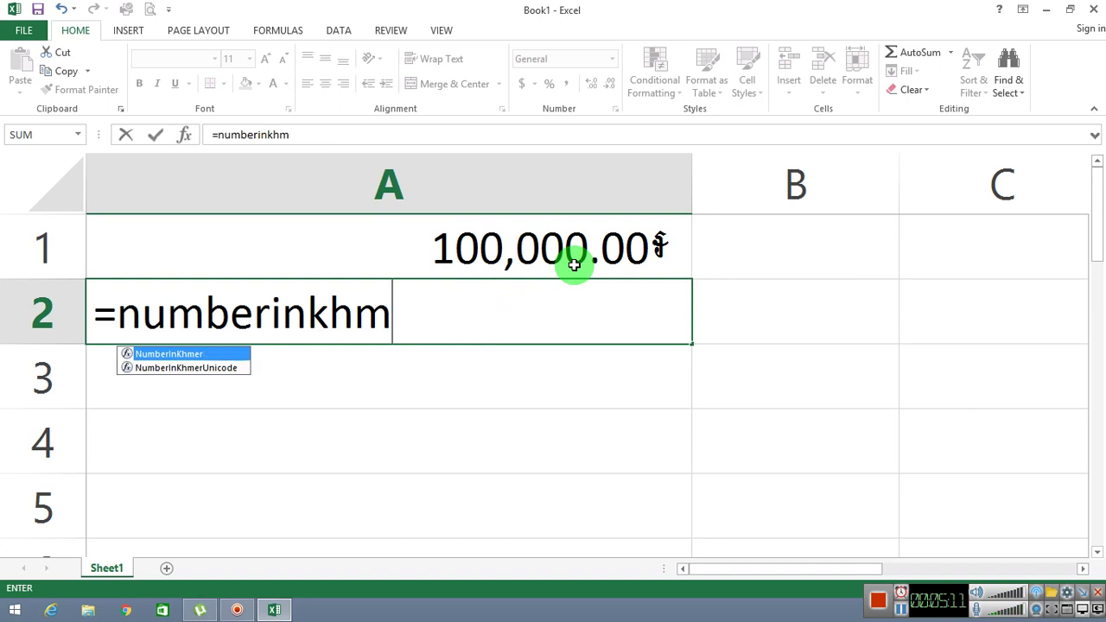
{"action": "type", "text": "er"}
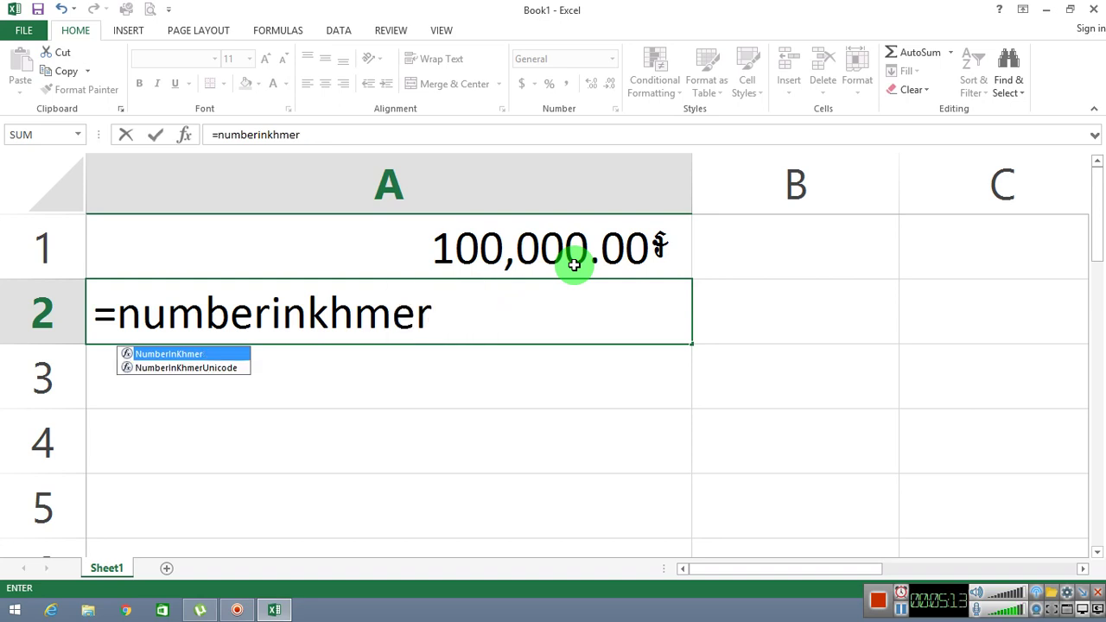
{"action": "type", "text": "unicode("}
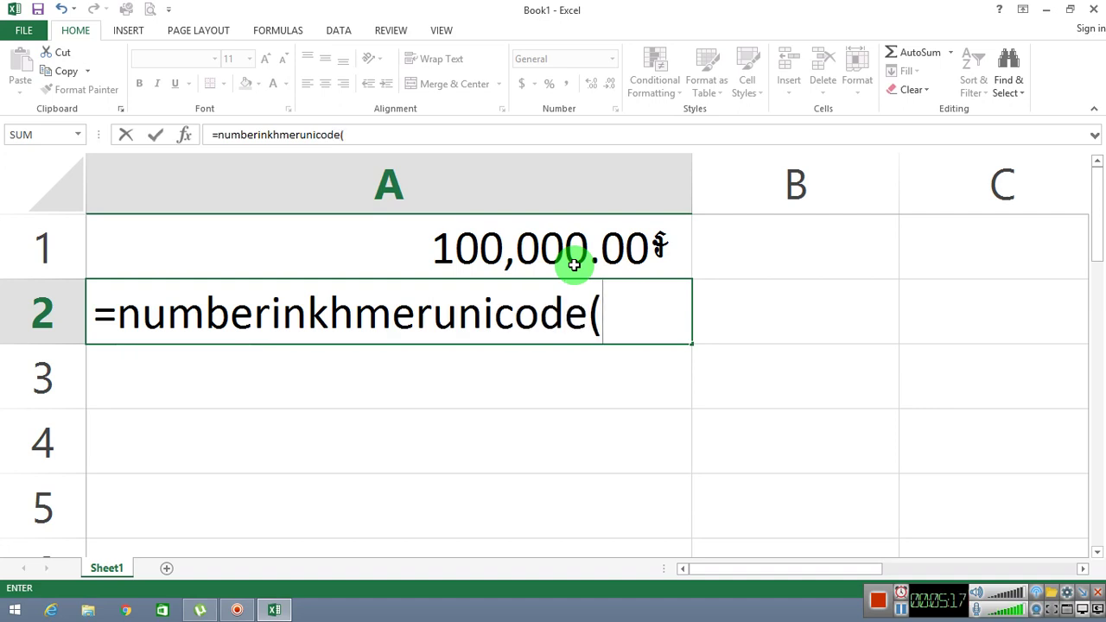
{"action": "left_click", "coordinate": [548, 263]}
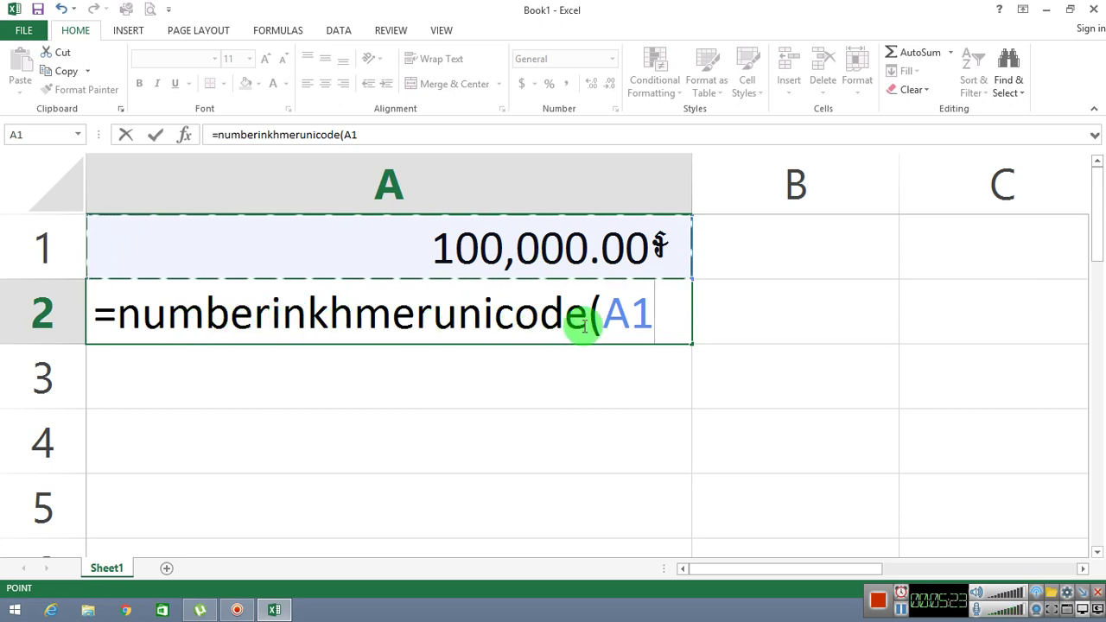
{"action": "type", "text": ")"}
{"action": "key", "text": "Return"}
- Change the font of cell A2 to Khmer MEF2, then select cell A1
{"action": "left_click", "coordinate": [161, 324]}
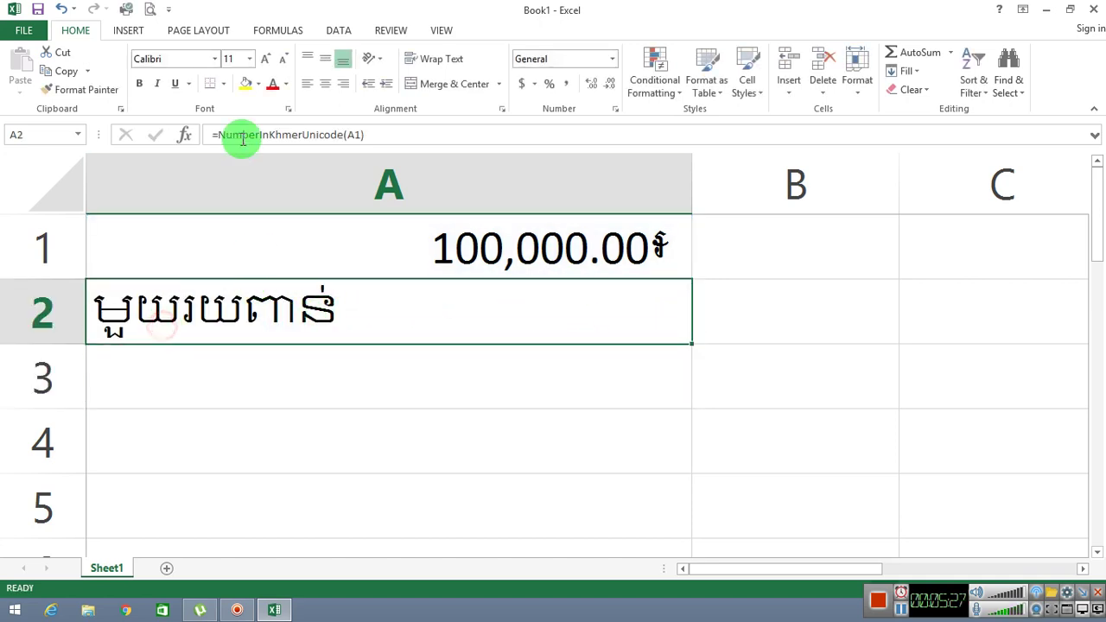
{"action": "left_click", "coordinate": [215, 58]}
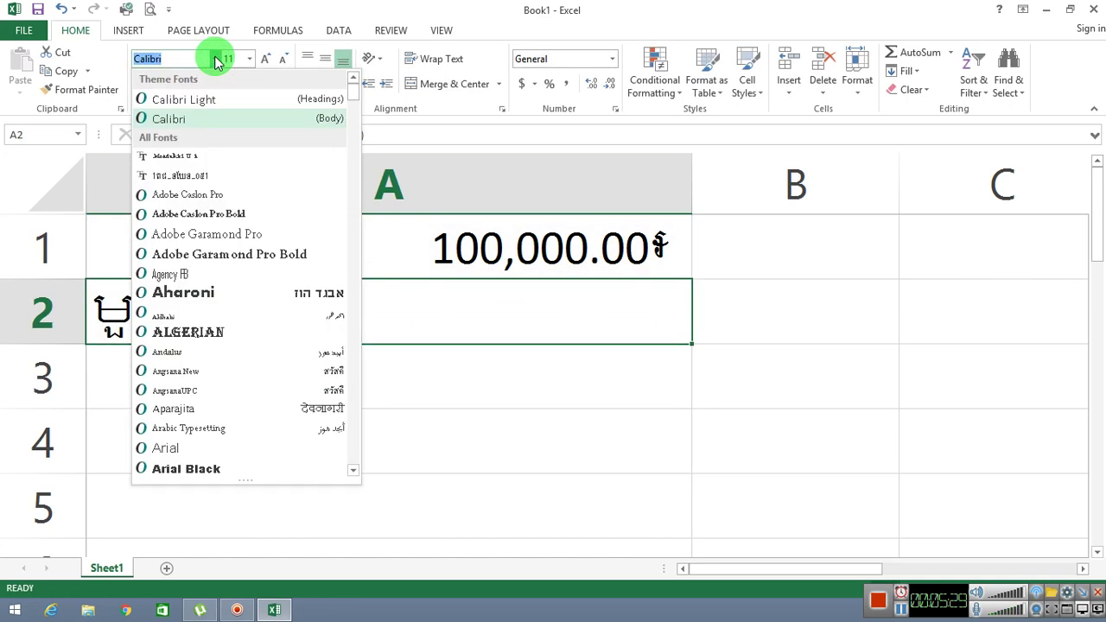
{"action": "type", "text": "JkKhmer M"}
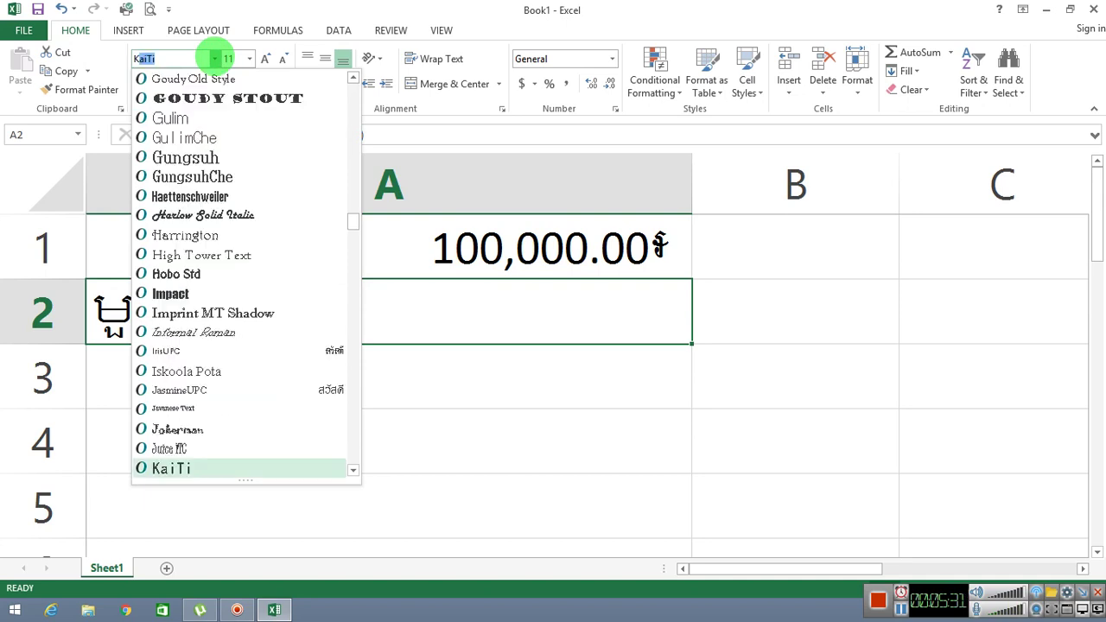
{"action": "type", "text": "Er"}
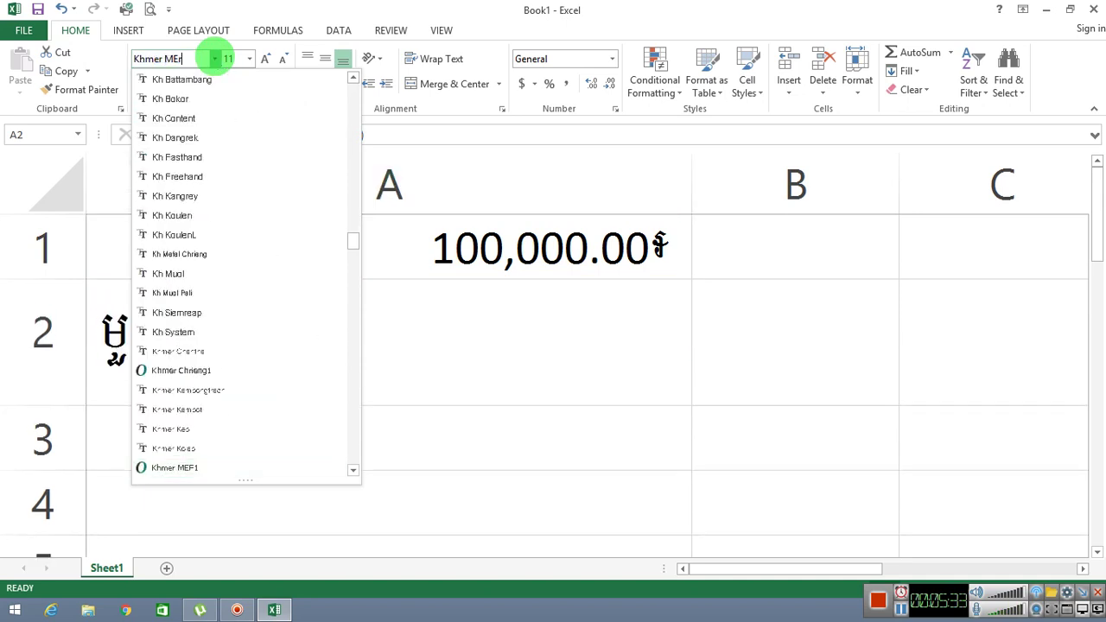
{"action": "type", "text": "F2"}
{"action": "key", "text": "Return"}
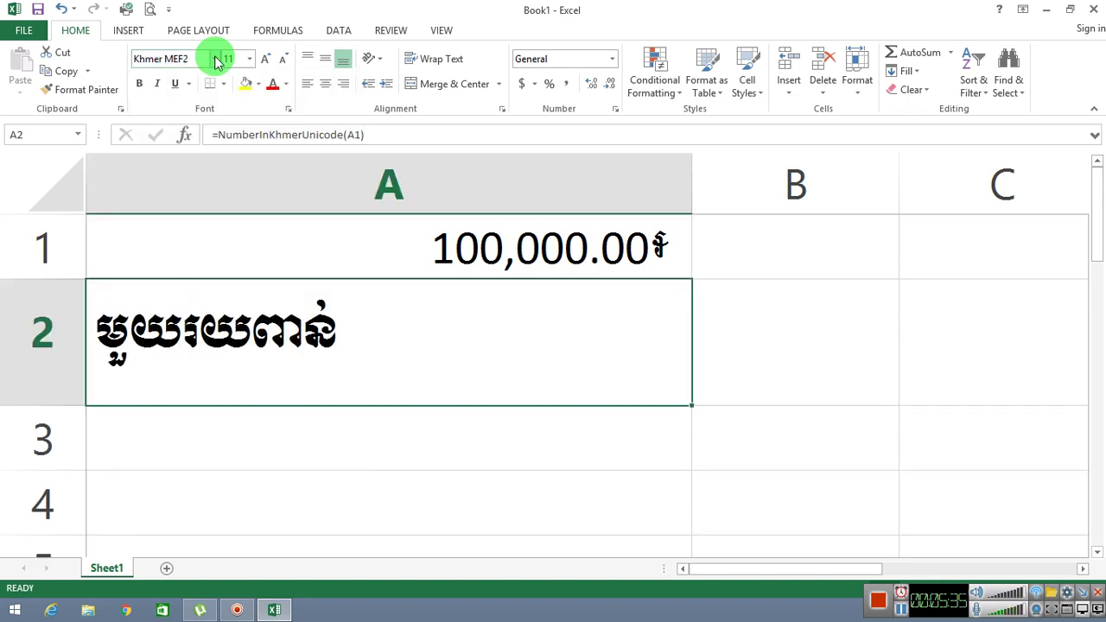
{"action": "left_click", "coordinate": [515, 259]}
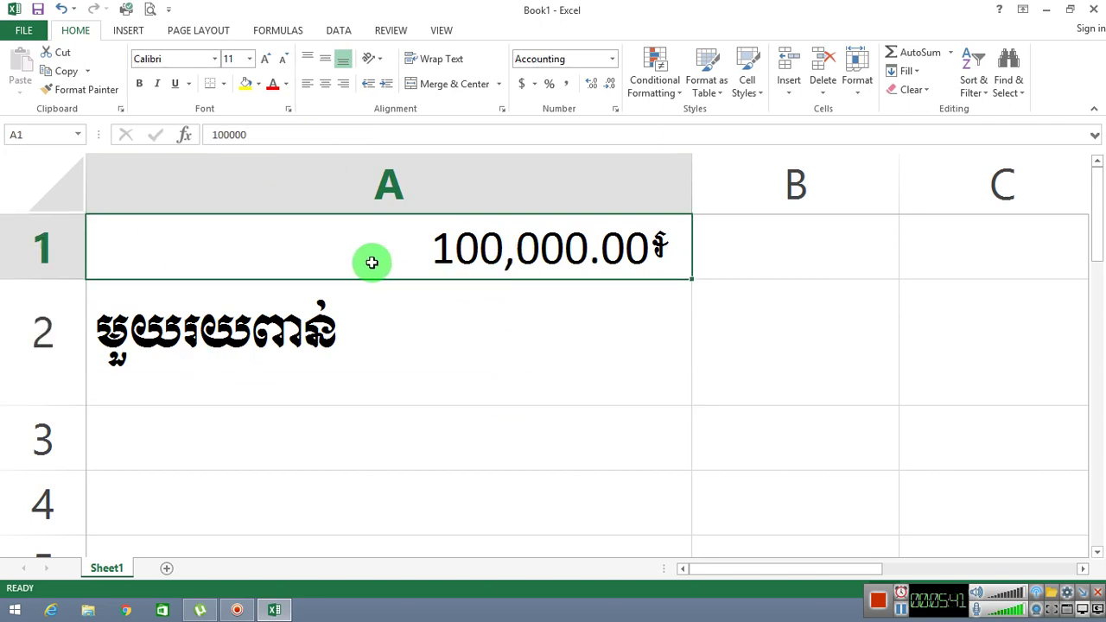
{"action": "type", "text": "250,000"}
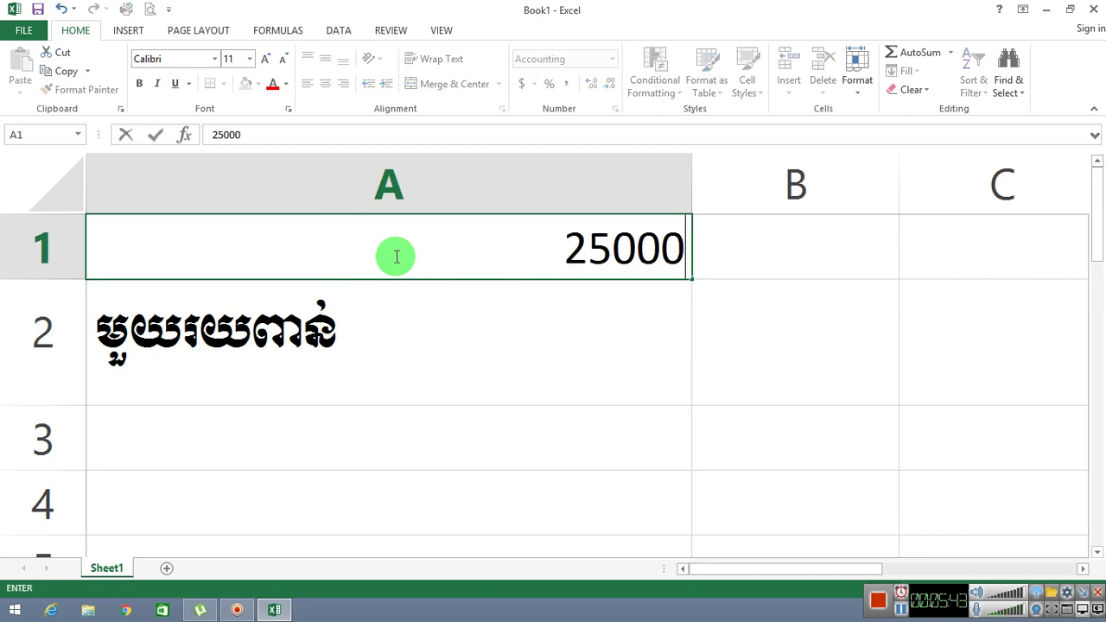
{"action": "key", "text": "Return"}
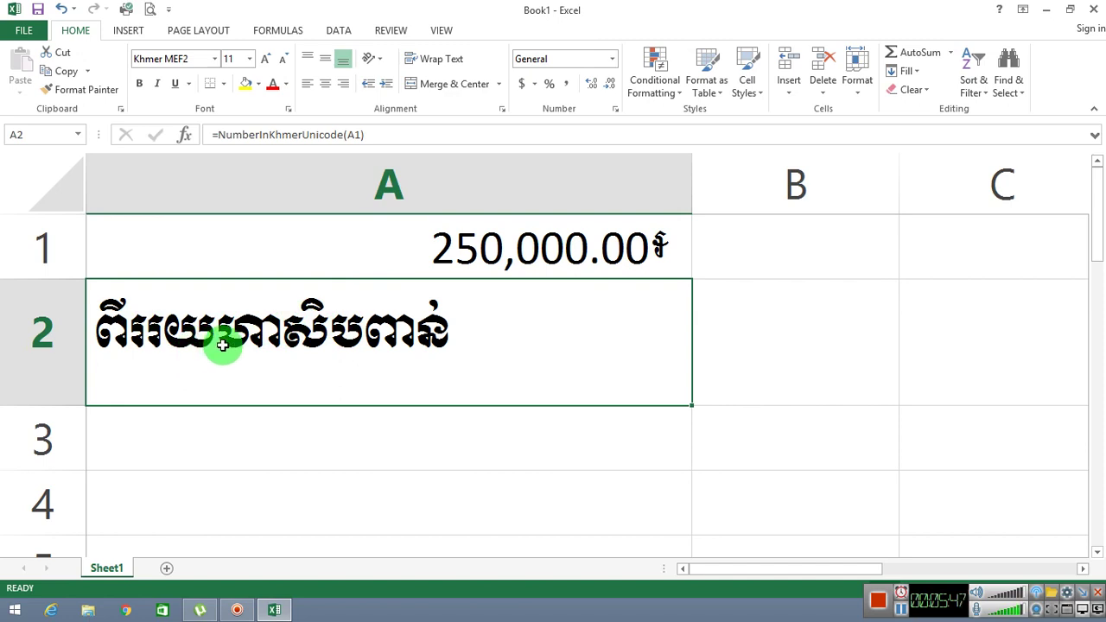
{"action": "left_click", "coordinate": [519, 259]}
{"action": "double_click", "coordinate": [519, 260]}
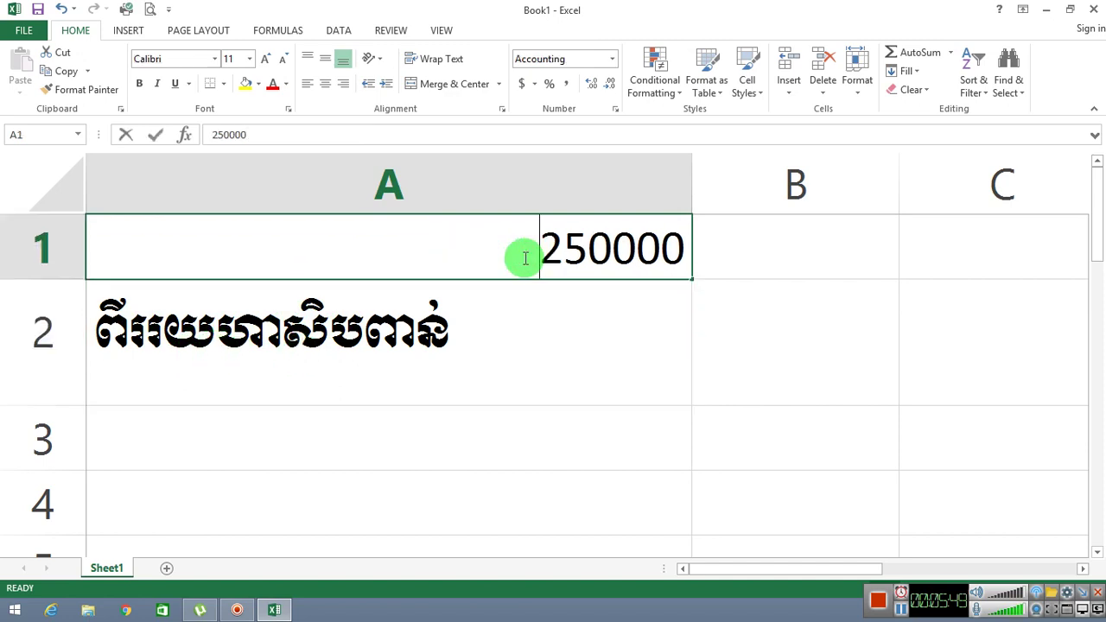
{"action": "type", "text": "525555500000"}
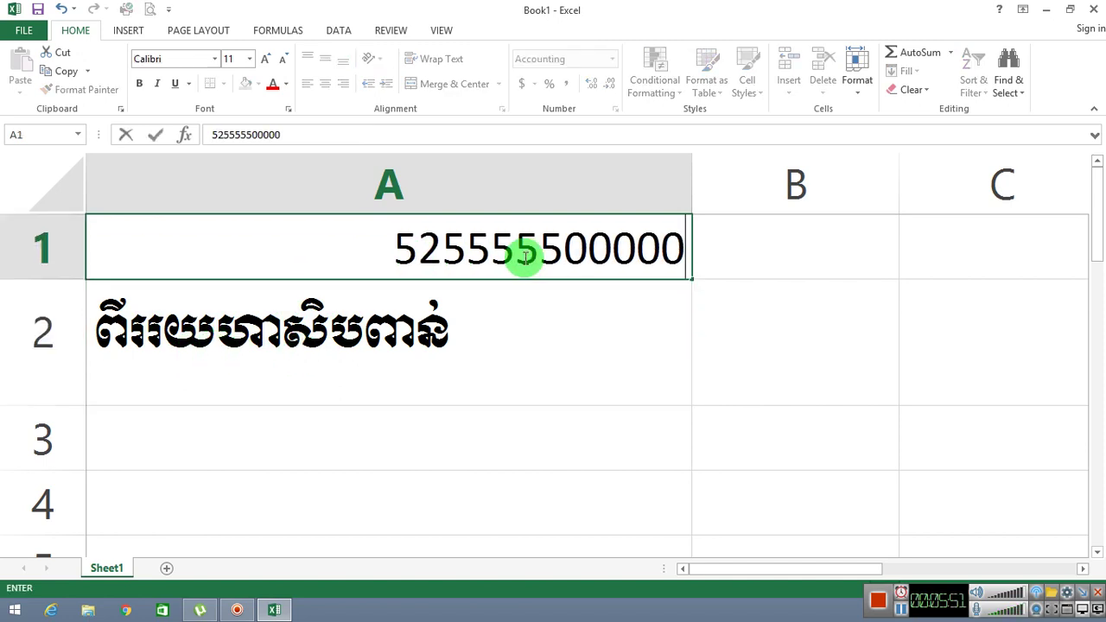
{"action": "key", "text": "Return"}
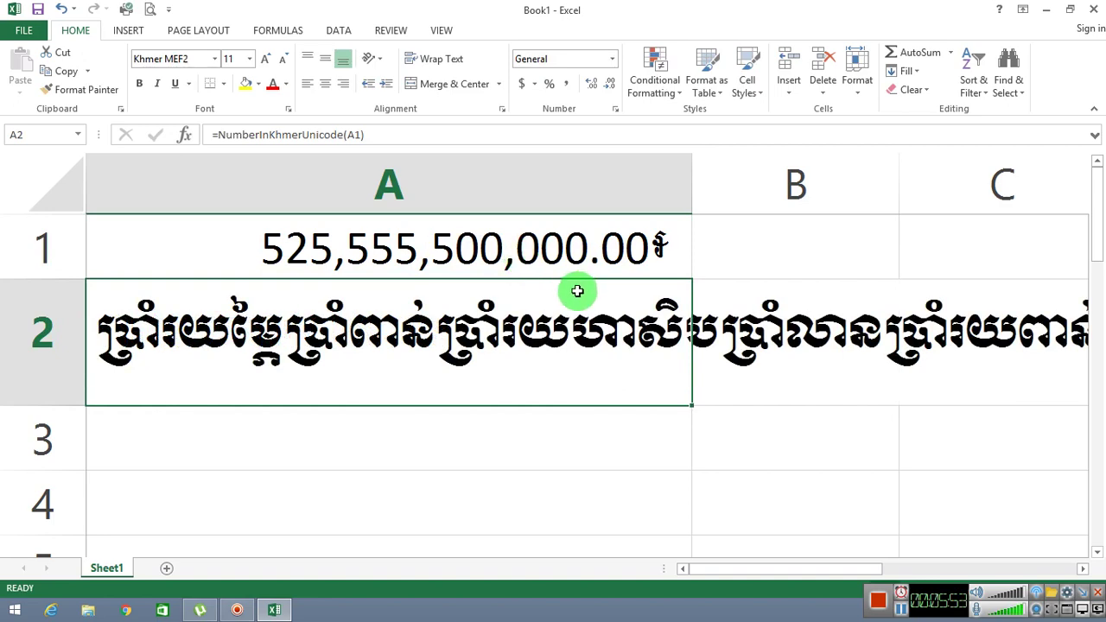
{"action": "scroll", "coordinate": [575, 289], "scroll_direction": "down", "scroll_amount": 3}
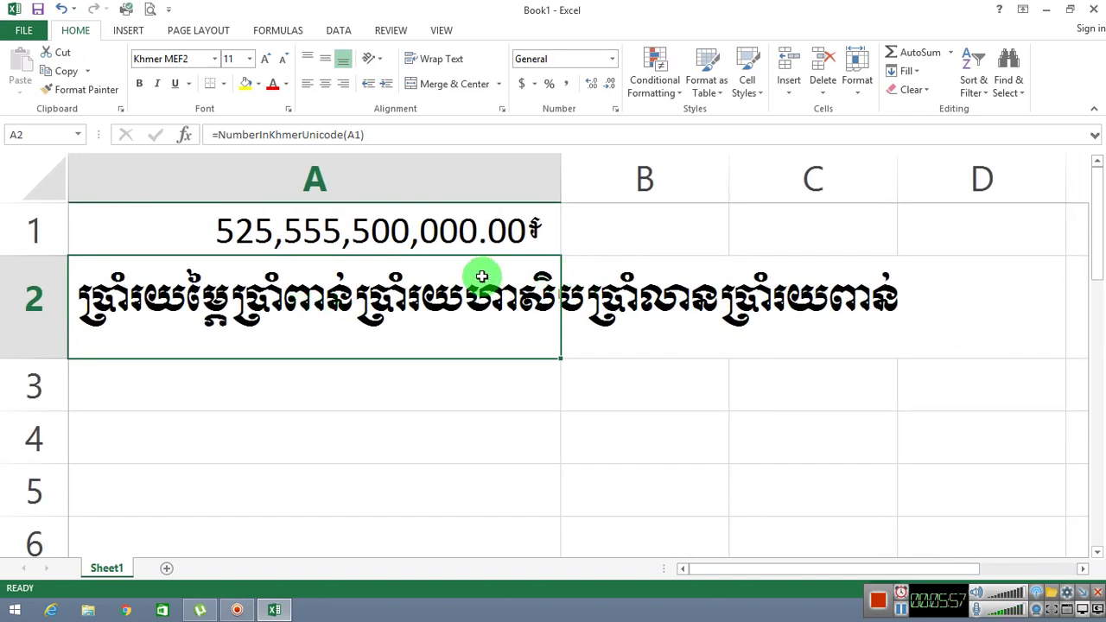
- Set the amount in cell A1 to 100000
{"action": "left_click", "coordinate": [511, 242]}
{"action": "type", "text": "10000"}
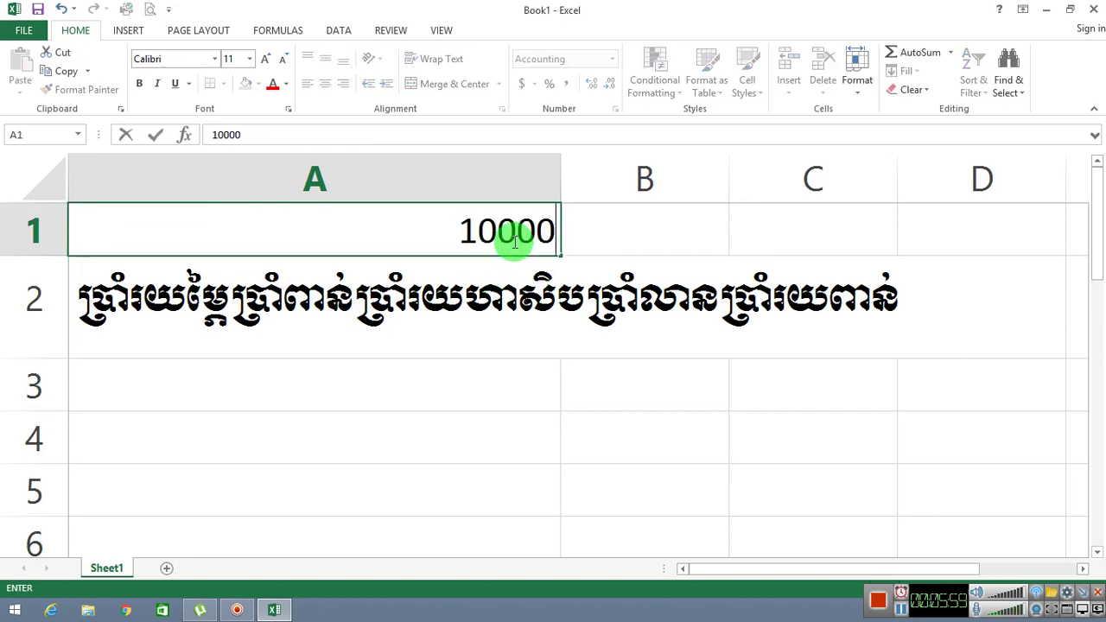
{"action": "key", "text": "Return"}
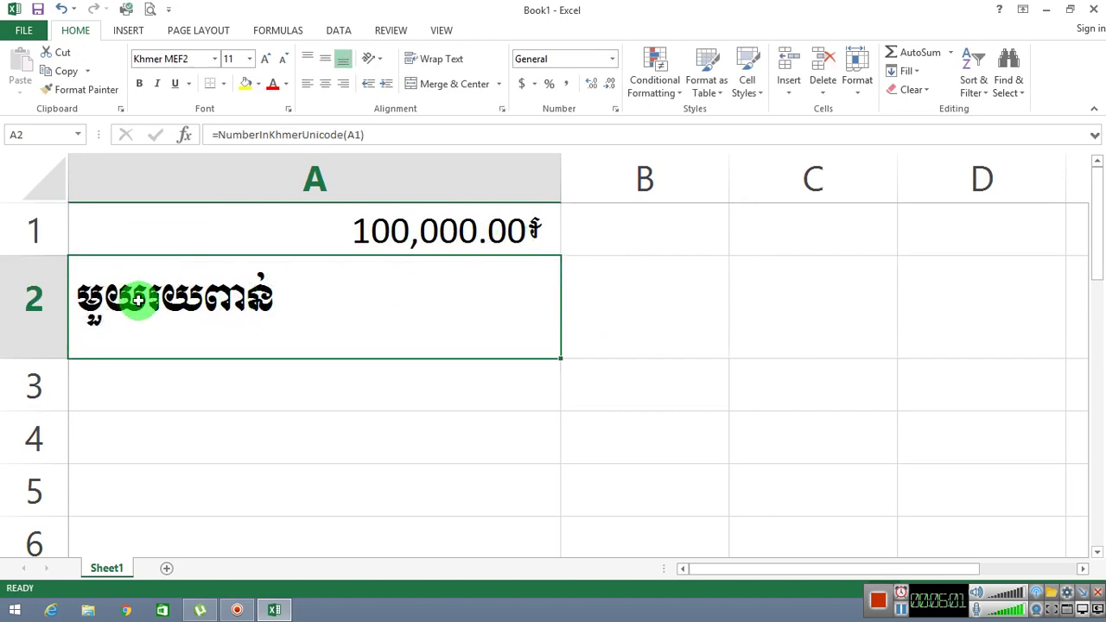
- Extend the formula in cell A2 with the currency text as second argument: =NumberInKhmerUnicode(A1,"រៀលគត់")
{"action": "double_click", "coordinate": [285, 304]}
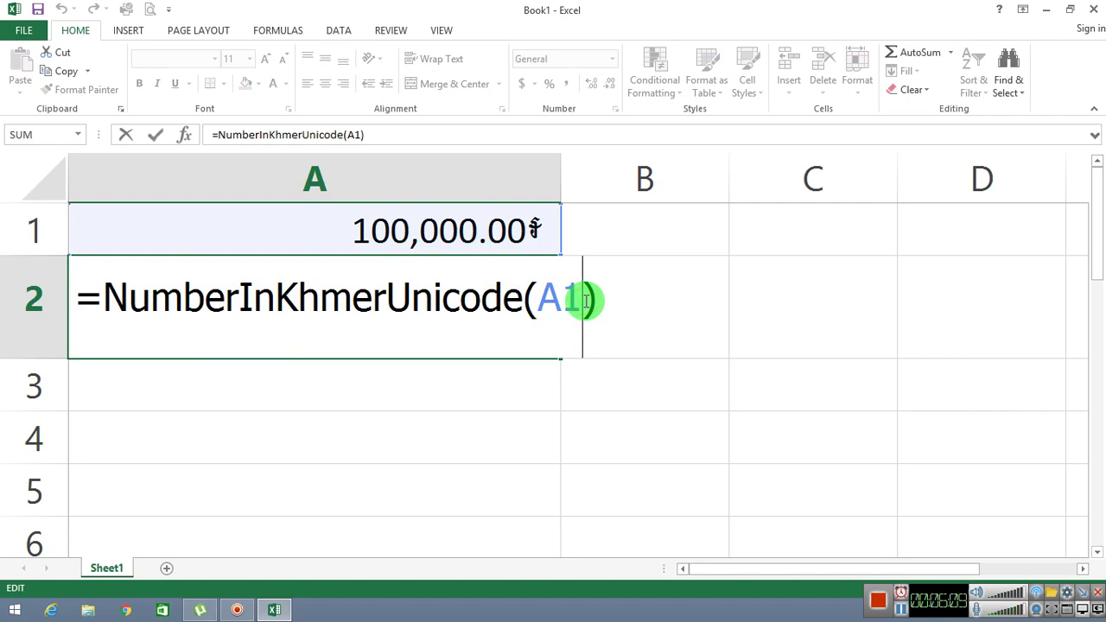
{"action": "type", "text": ",\"\""}
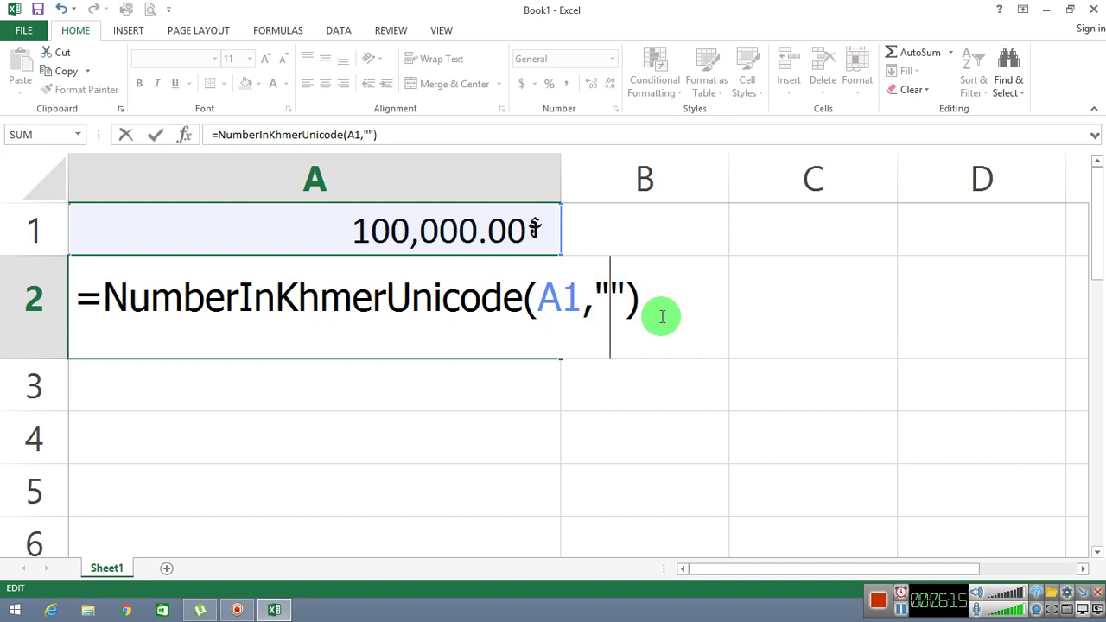
{"action": "type", "text": "រៀលគត់"}
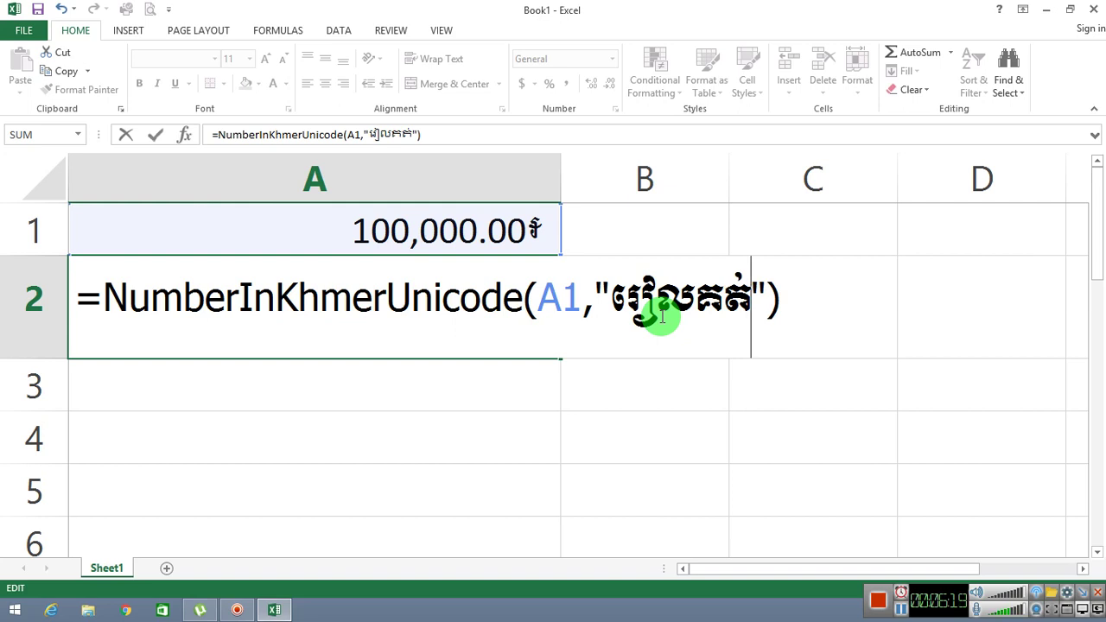
{"action": "key", "text": "Return"}
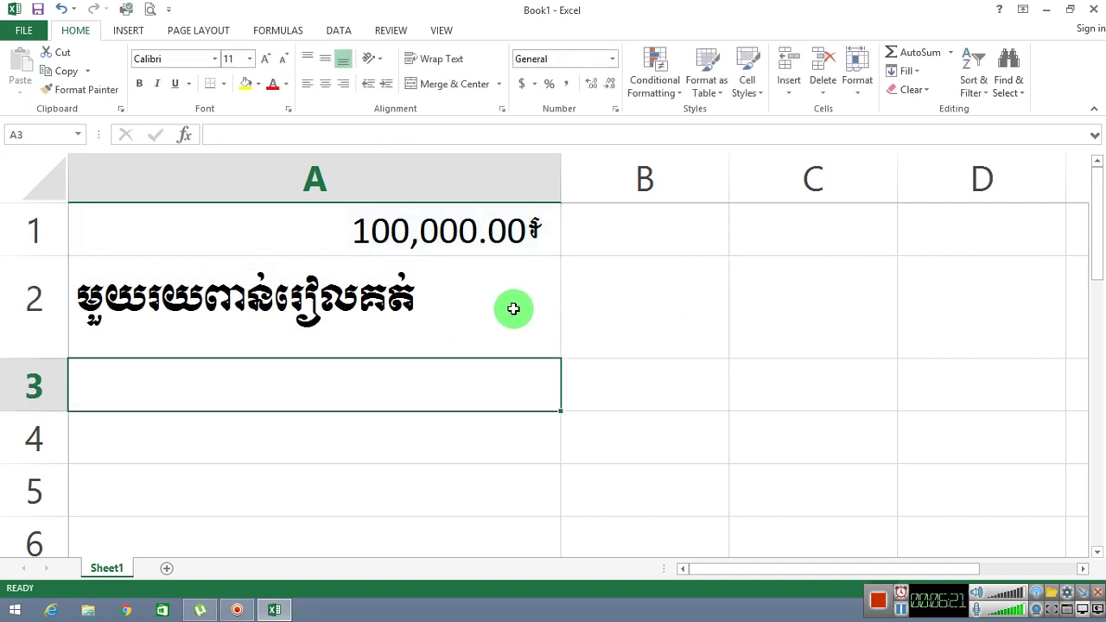
- Center the Khmer amount in cell A2 both horizontally and vertically
{"action": "left_click", "coordinate": [193, 313]}
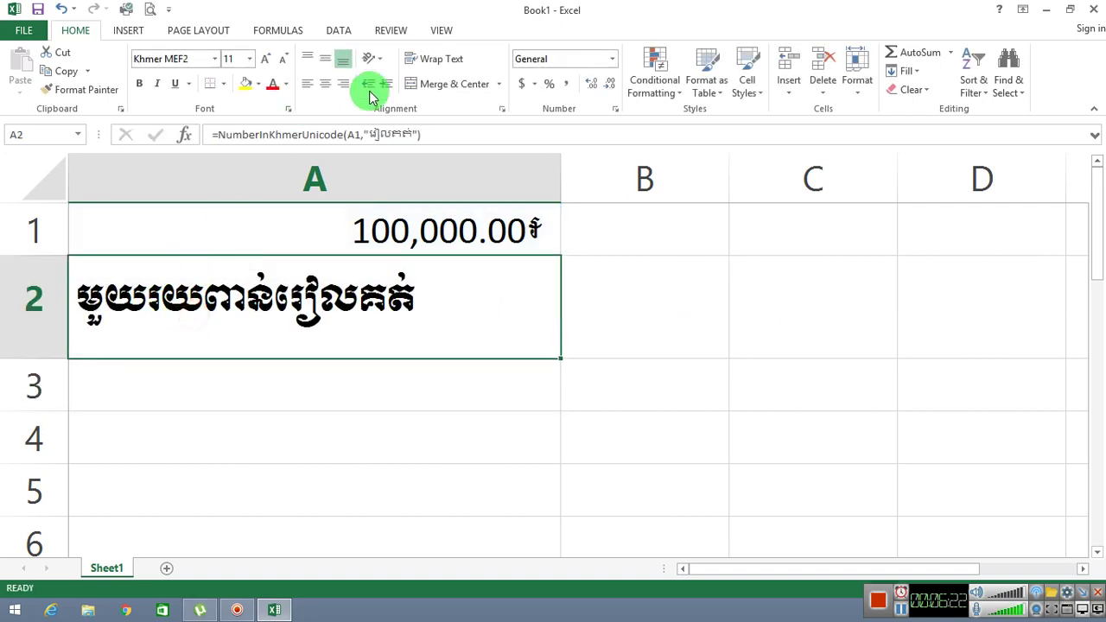
{"action": "left_click", "coordinate": [325, 83]}
{"action": "left_click", "coordinate": [321, 58]}
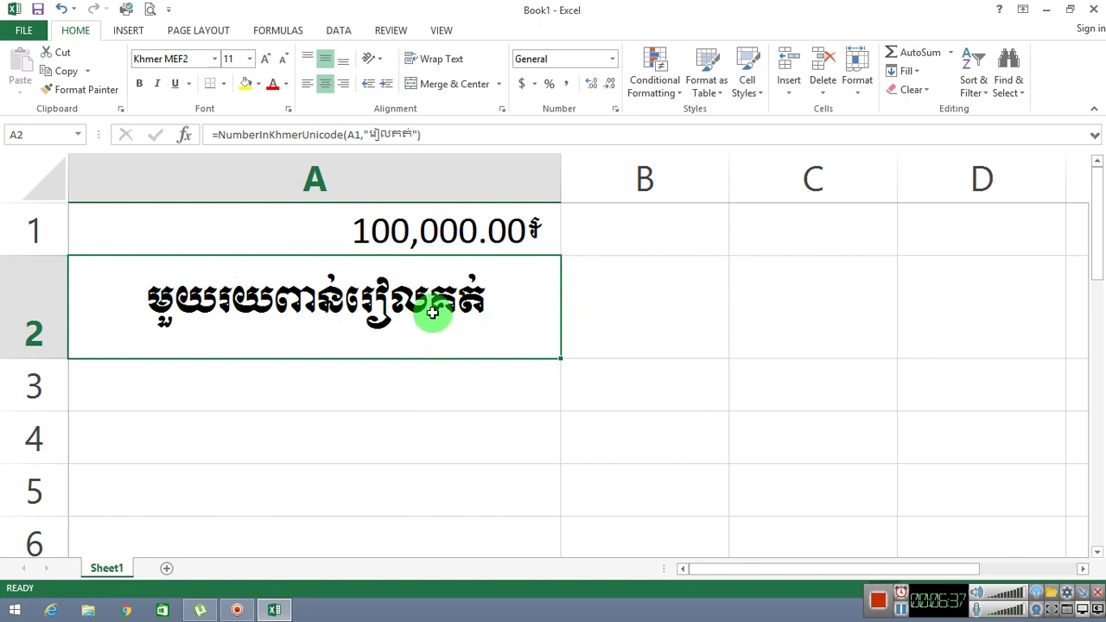
{"action": "left_click", "coordinate": [325, 416]}
- Apply the custom number format (@) to cell A2 to put the Khmer amount in parentheses
{"action": "left_click", "coordinate": [354, 329]}
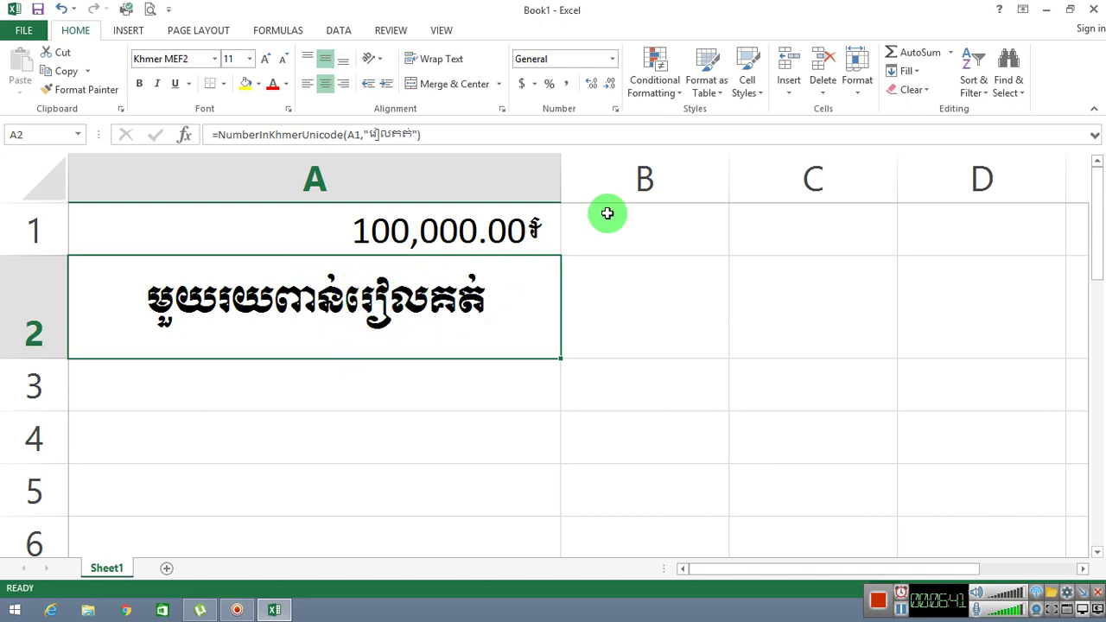
{"action": "left_click", "coordinate": [616, 110]}
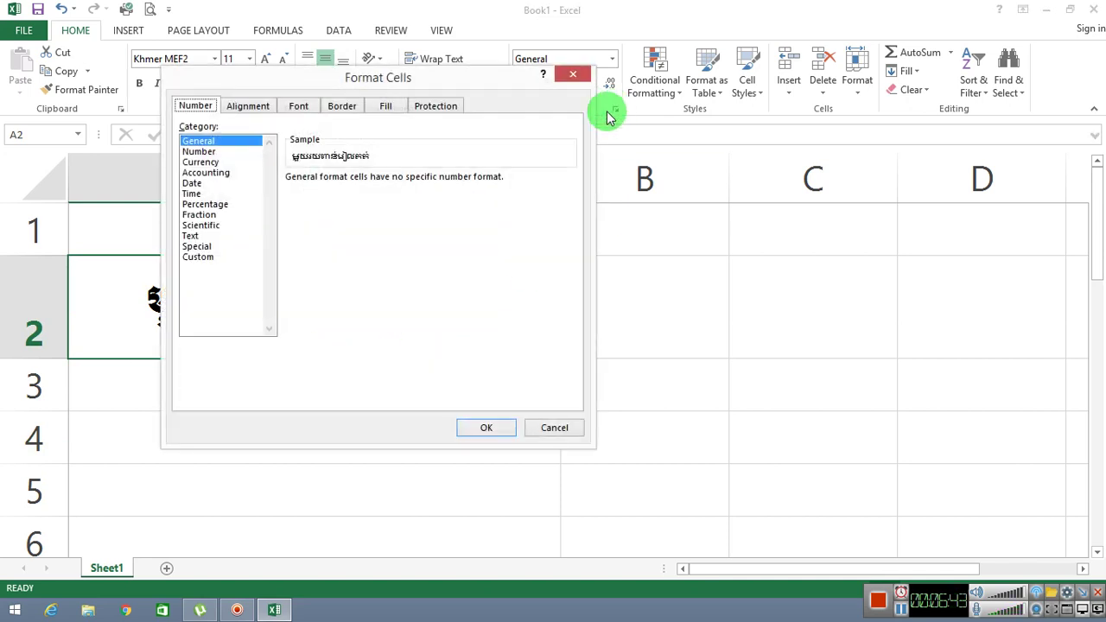
{"action": "left_click", "coordinate": [199, 257]}
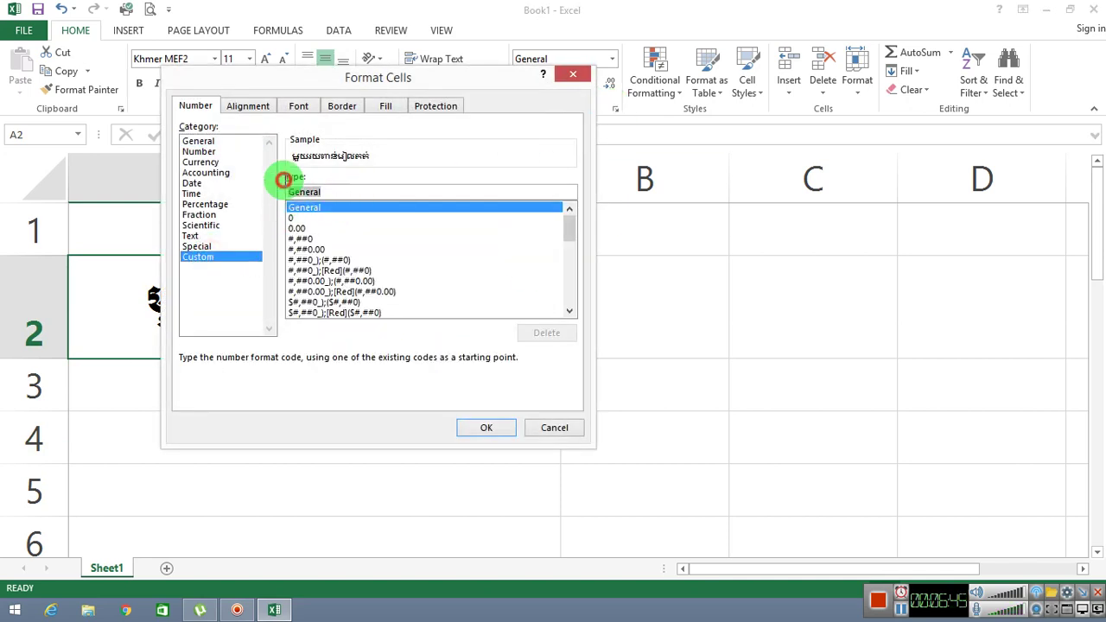
{"action": "type", "text": "["}
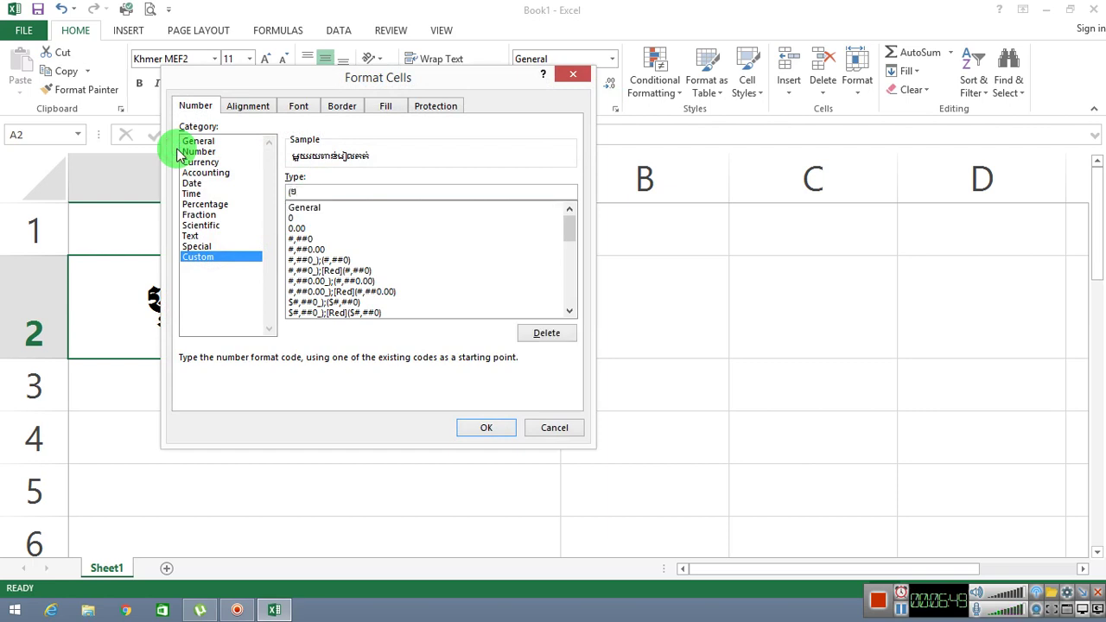
{"action": "type", "text": "@"}
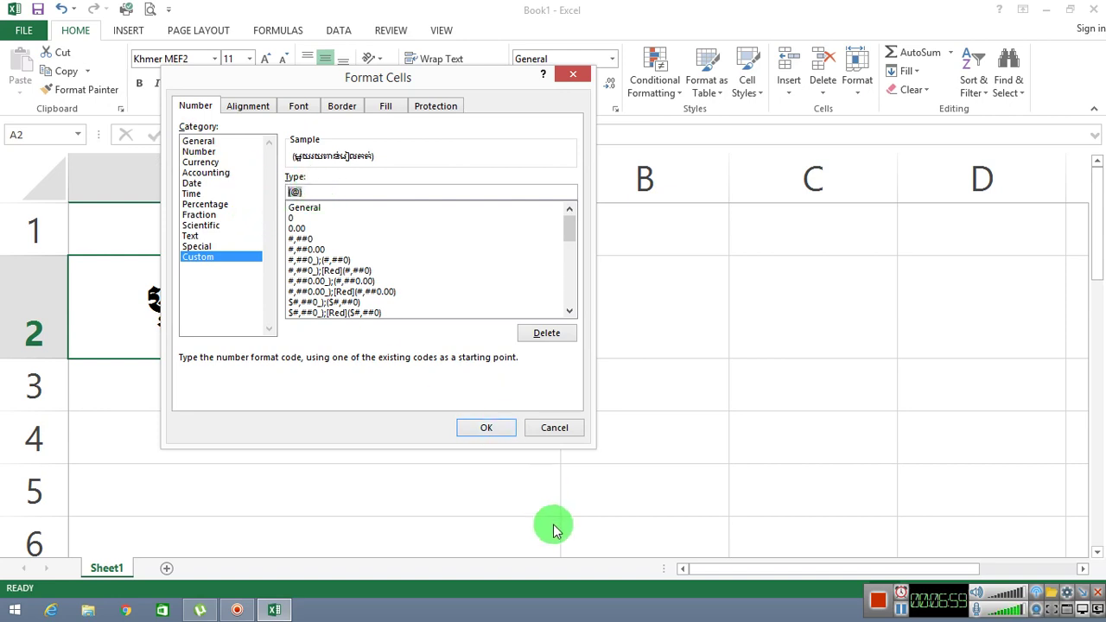
{"action": "left_click", "coordinate": [486, 427]}
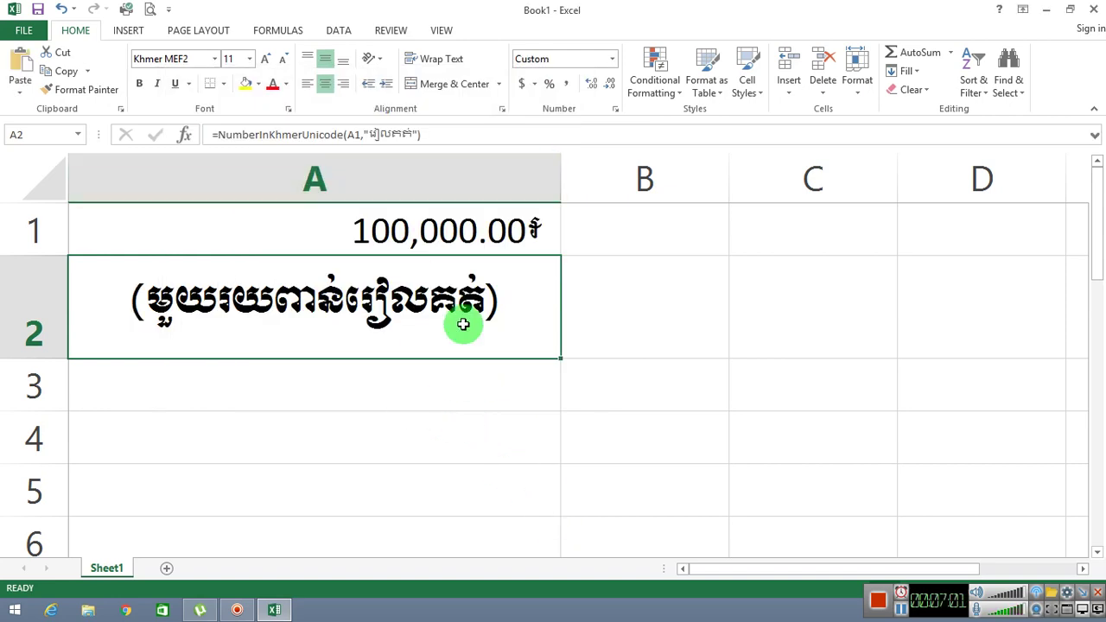
- Enter the format code (@) as text in cell A3
{"action": "left_click", "coordinate": [320, 383]}
{"action": "type", "text": "(@)"}
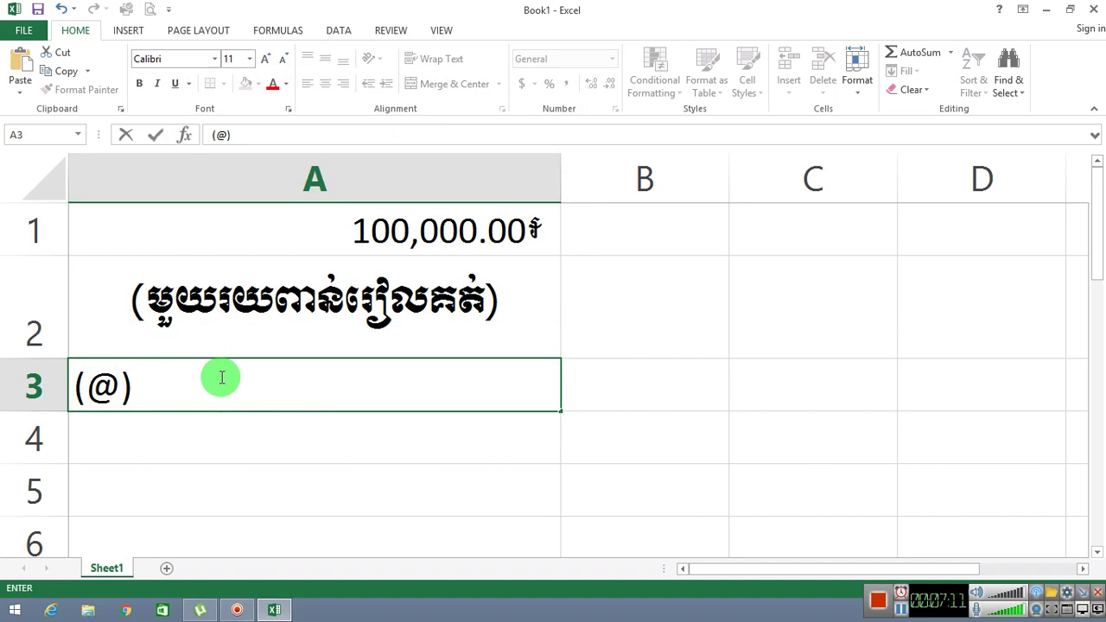
{"action": "key", "text": "Return"}
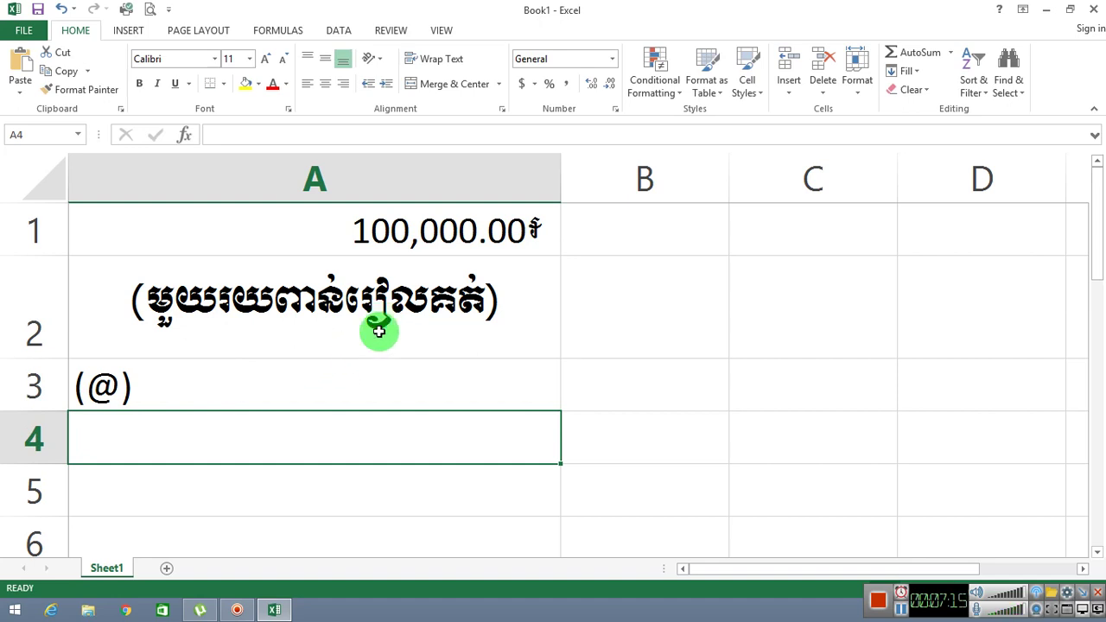
- Enter the formula =NumberInEnglish(A1) in cell A4 to spell out the amount in English
{"action": "type", "text": "ឲ"}
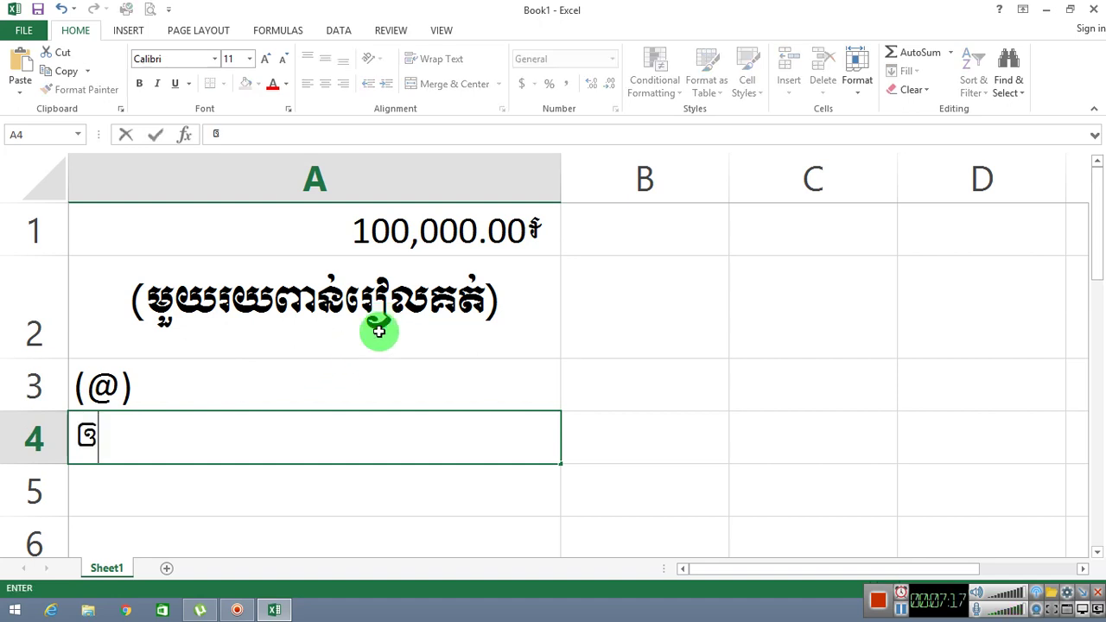
{"action": "key", "text": "BackSpace"}
{"action": "type", "text": "="}
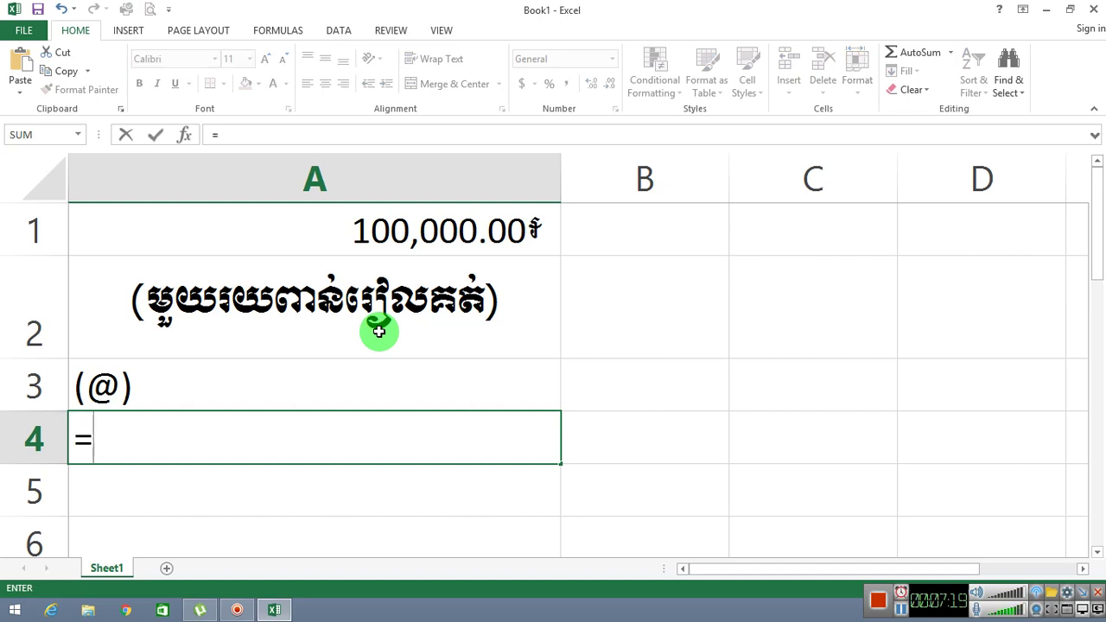
{"action": "type", "text": "N"}
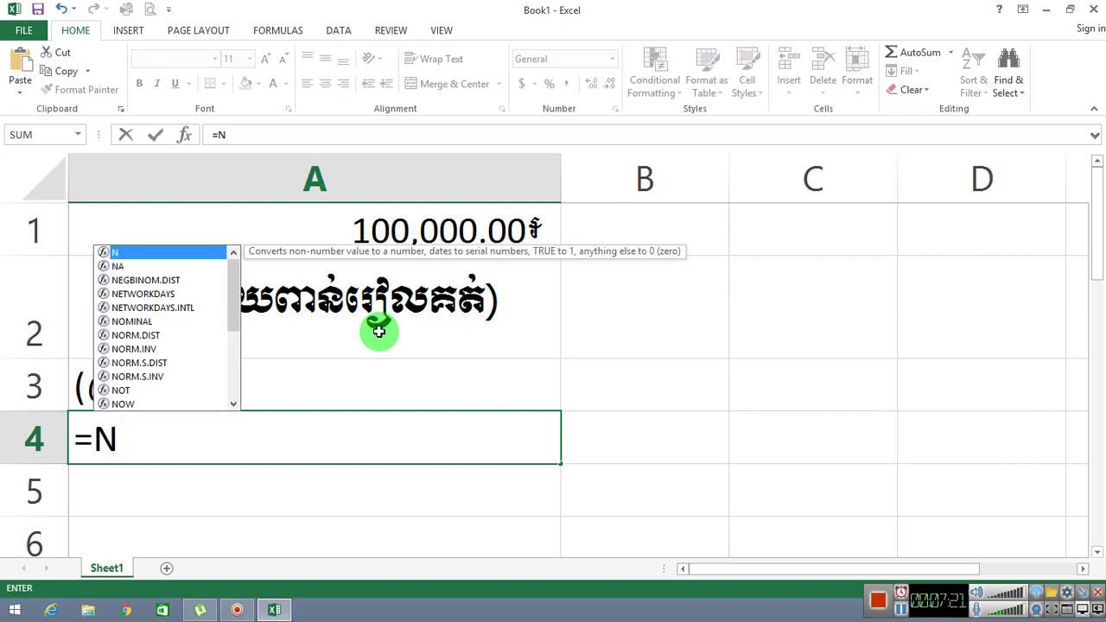
{"action": "type", "text": "umber"}
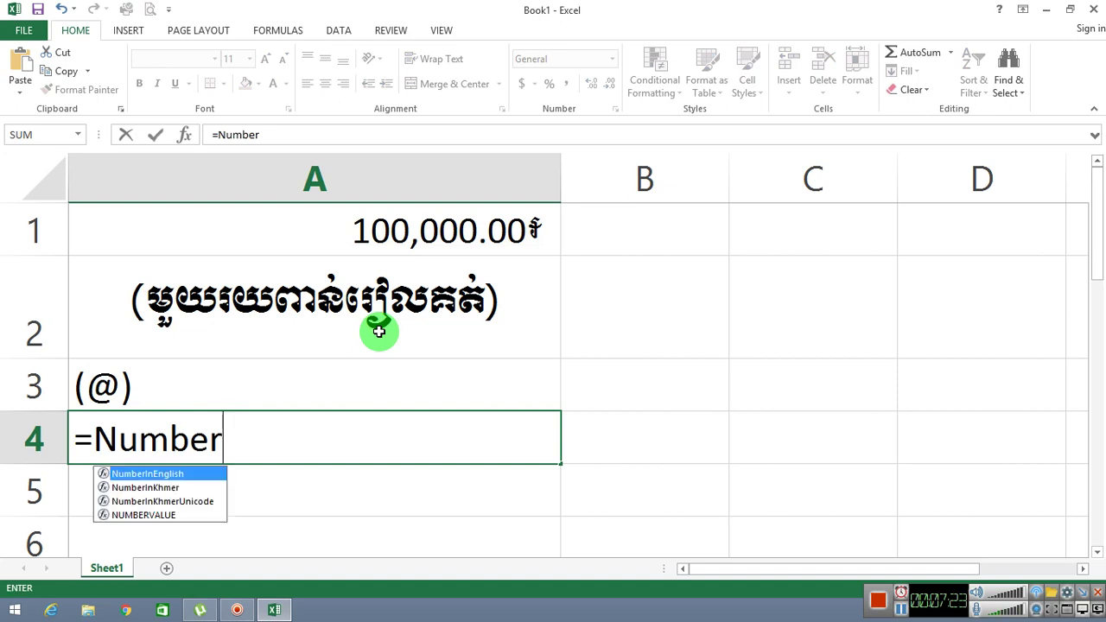
{"action": "type", "text": "i"}
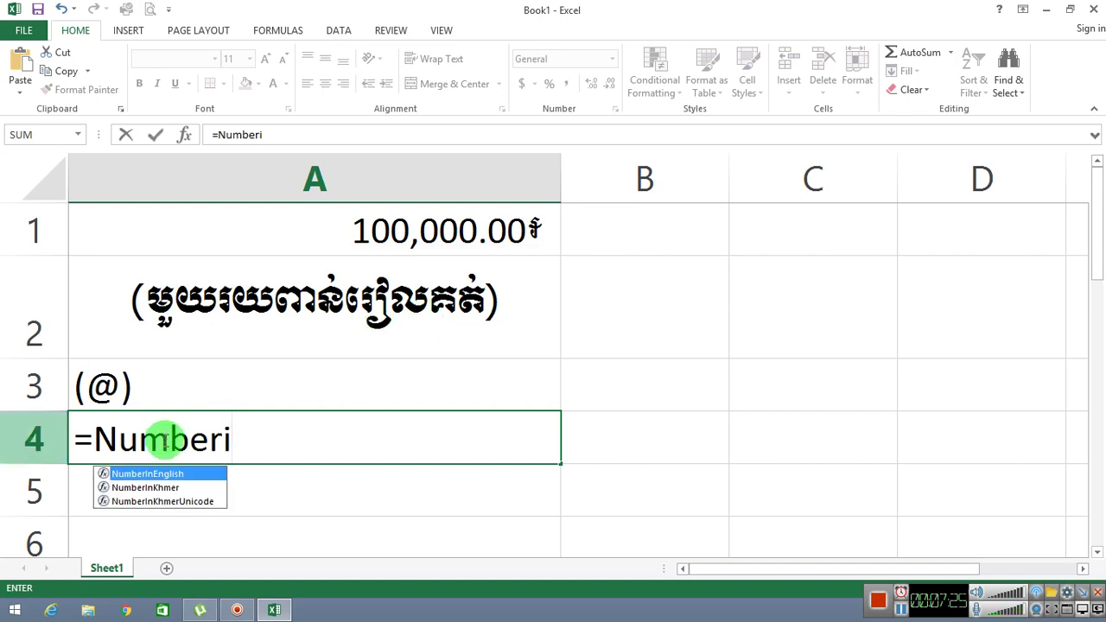
{"action": "double_click", "coordinate": [178, 473]}
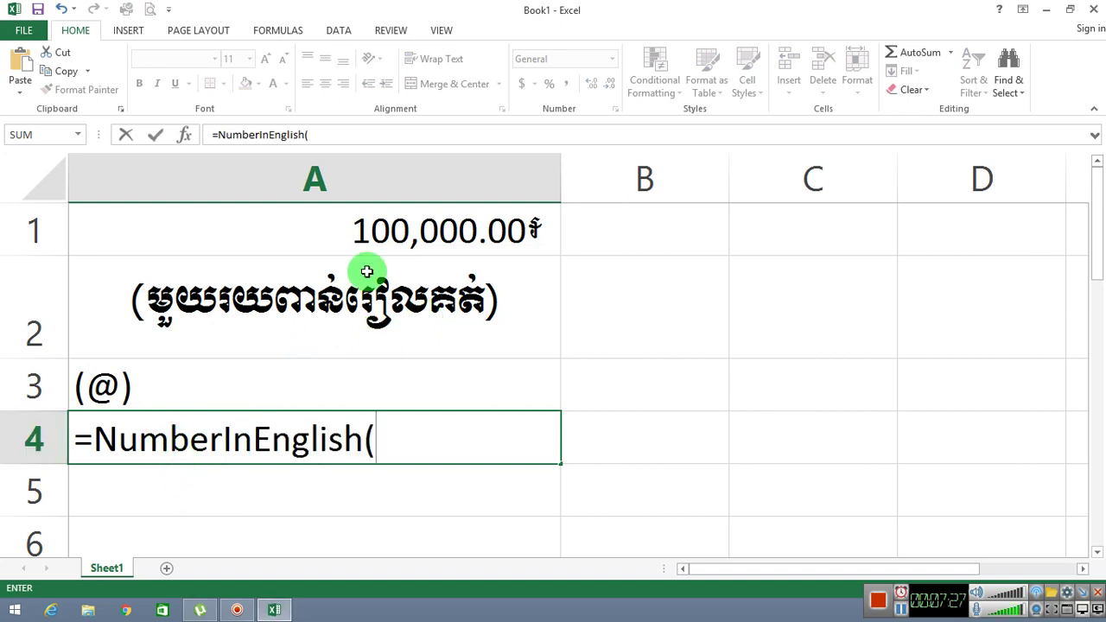
{"action": "left_click", "coordinate": [389, 241]}
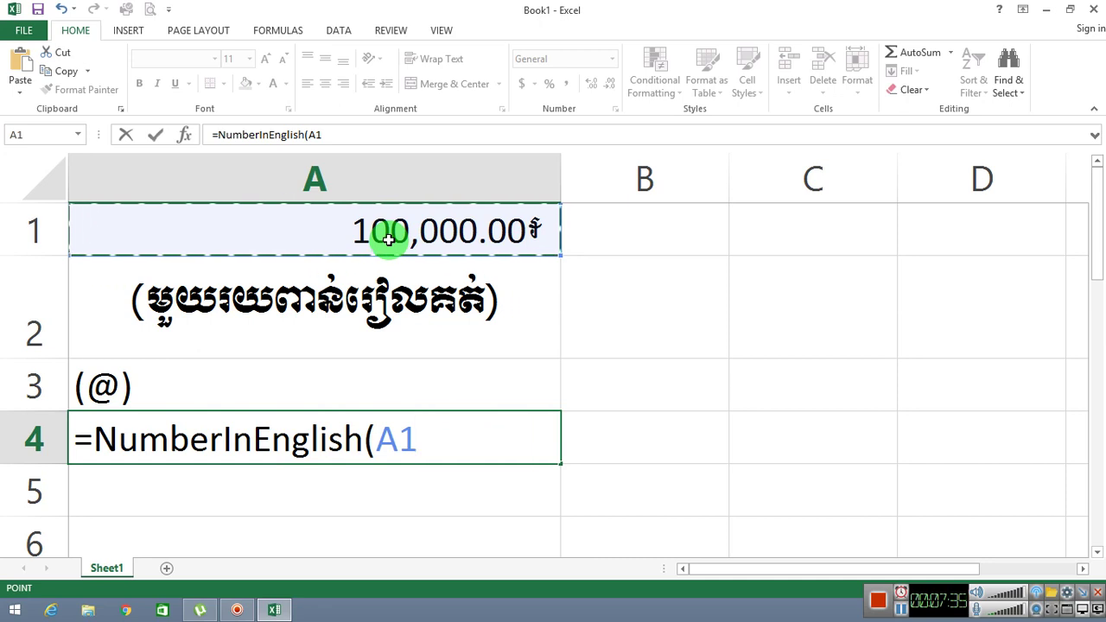
{"action": "type", "text": ")"}
{"action": "key", "text": "Return"}
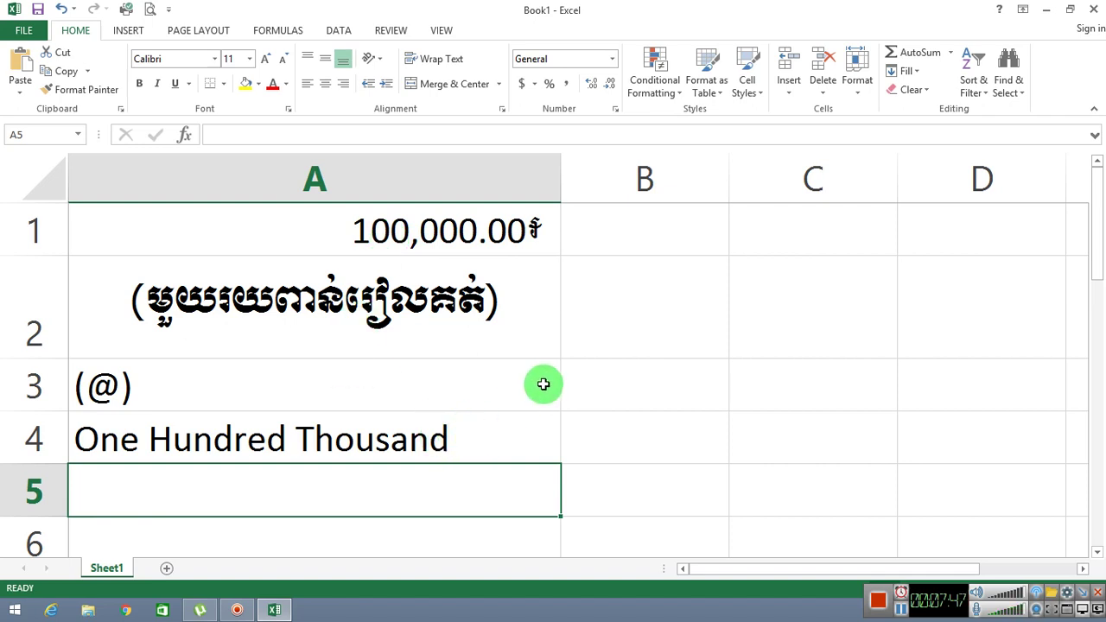
- Add the currency text "Riel" to the formula in cell A4, making it =NumberInEnglish(A1,"Riel")
{"action": "left_click", "coordinate": [498, 438]}
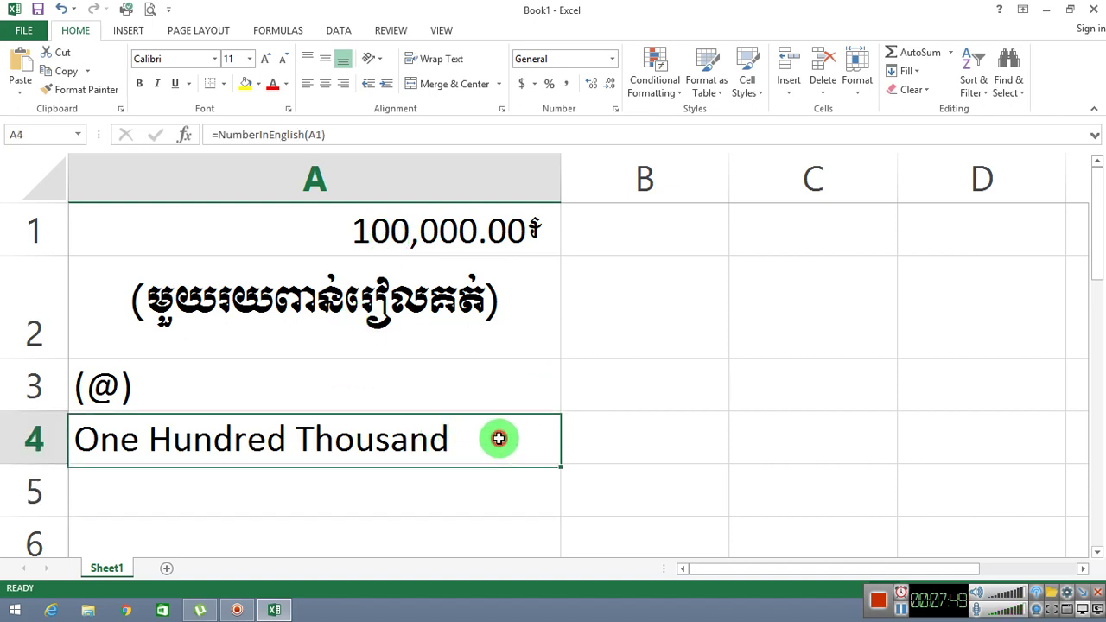
{"action": "double_click", "coordinate": [499, 439]}
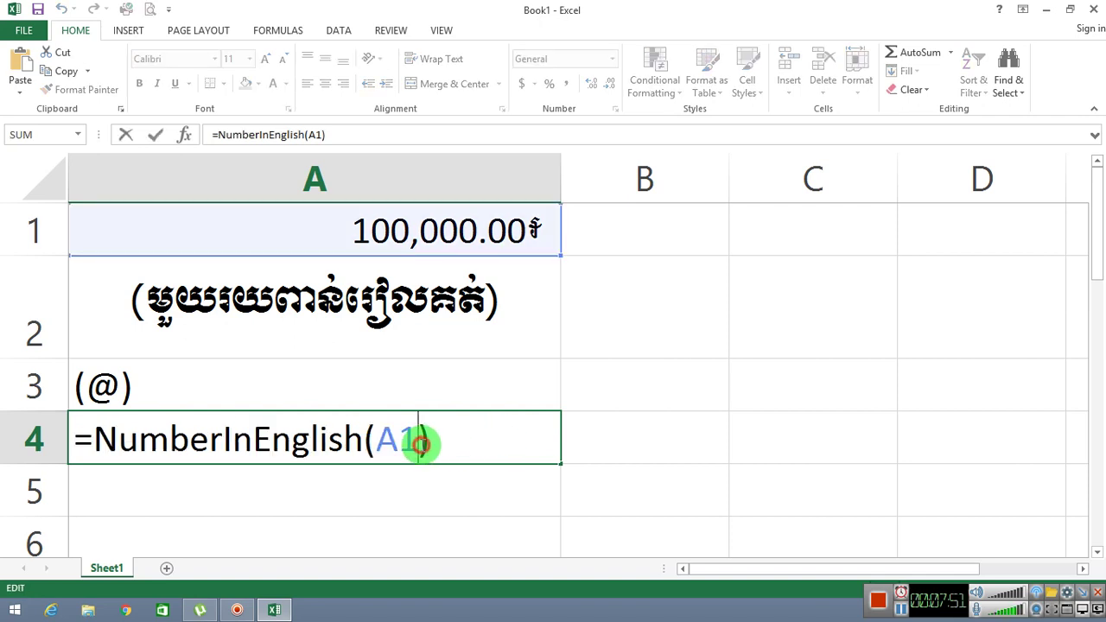
{"action": "type", "text": "0"}
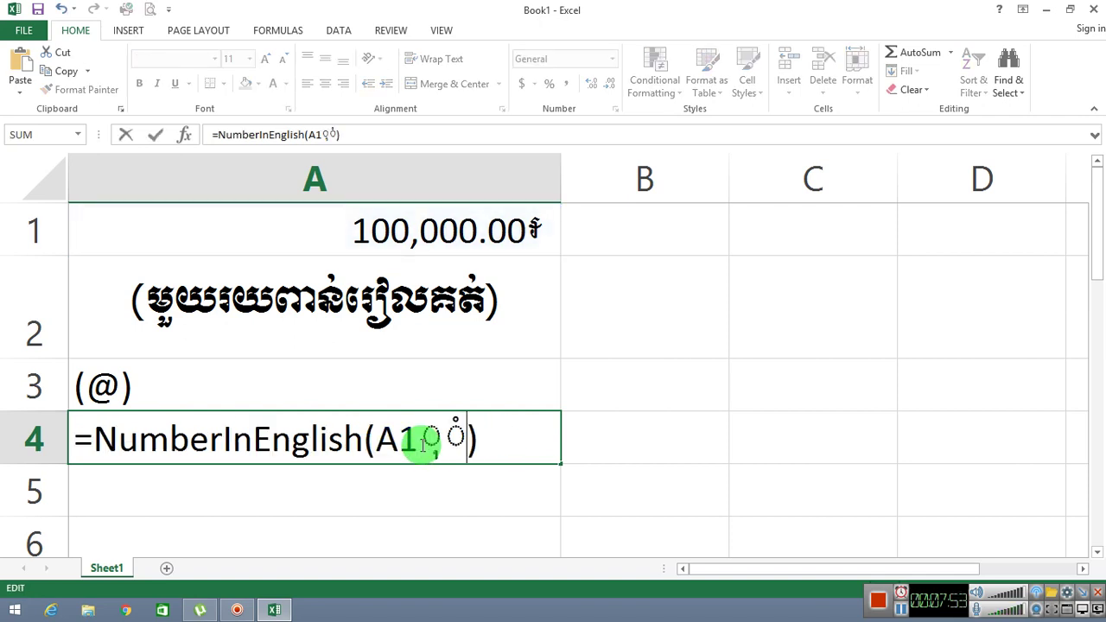
{"action": "key", "text": "BackSpace"}
{"action": "type", "text": ","}
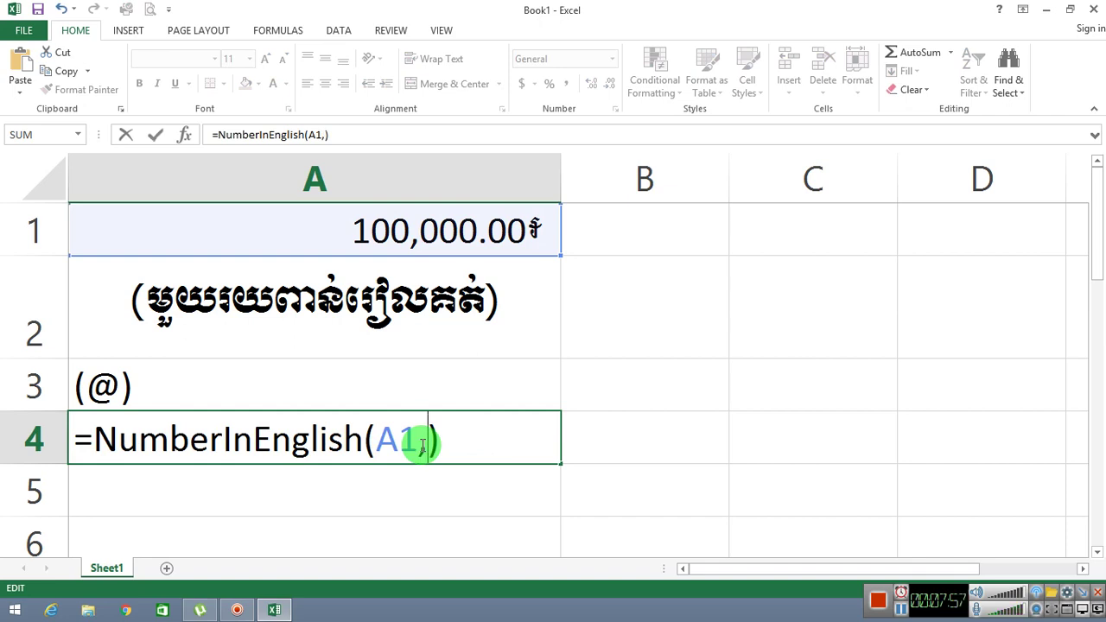
{"action": "type", "text": "\"\""}
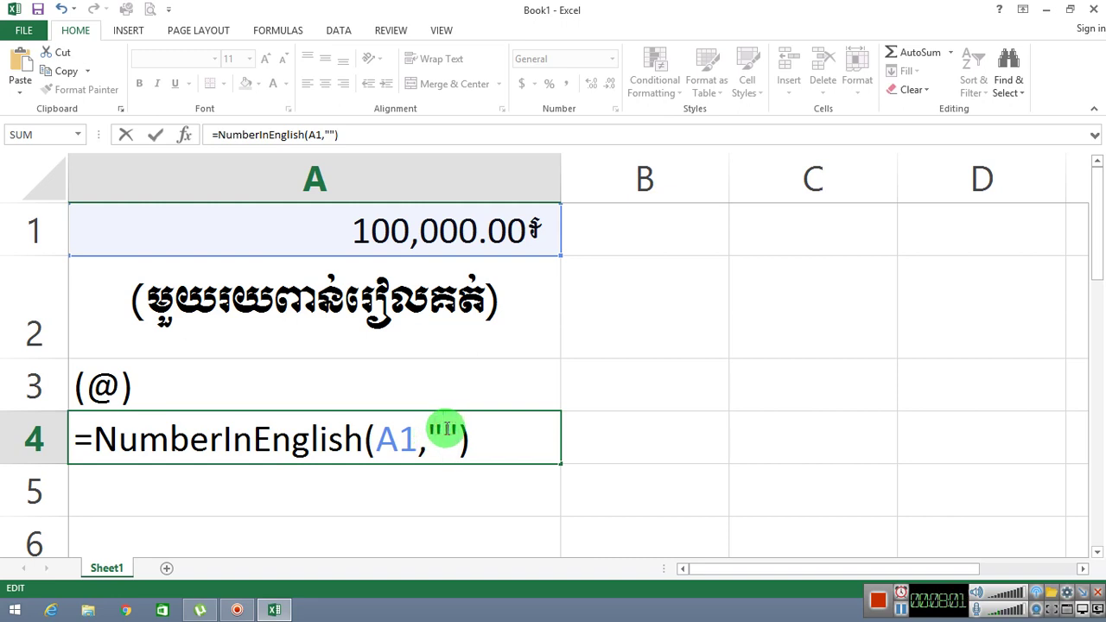
{"action": "type", "text": "R"}
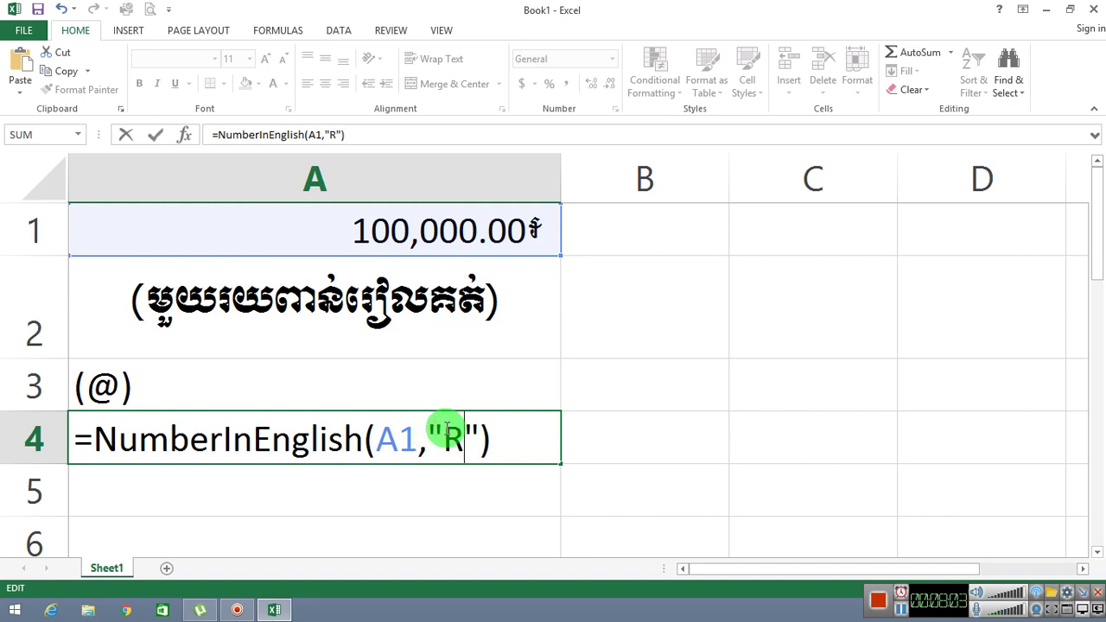
{"action": "type", "text": "iel"}
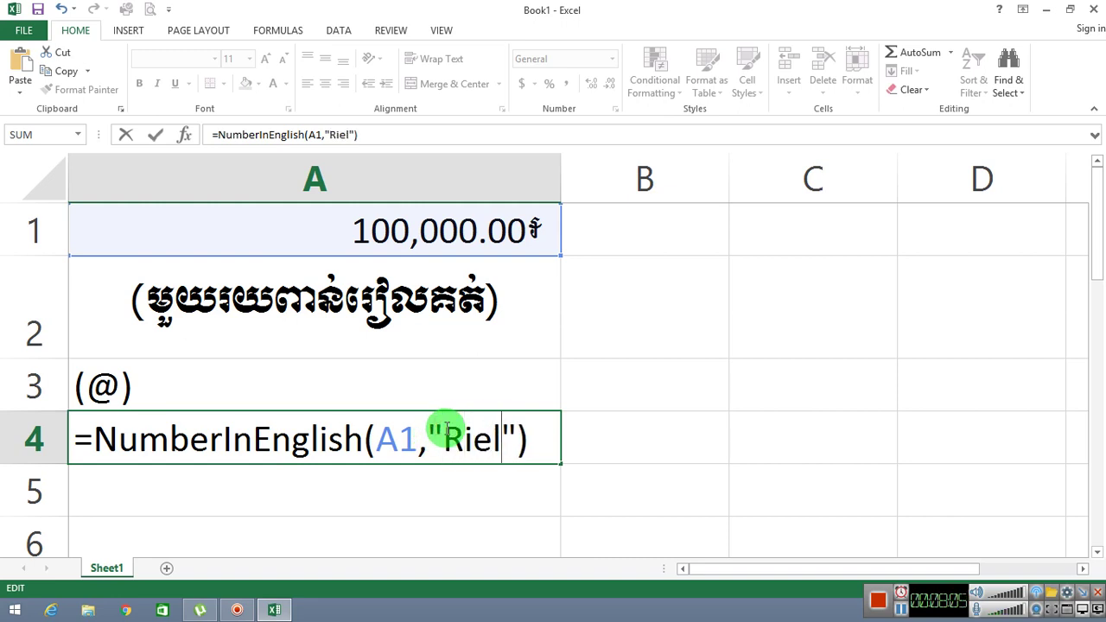
{"action": "key", "text": "Return"}
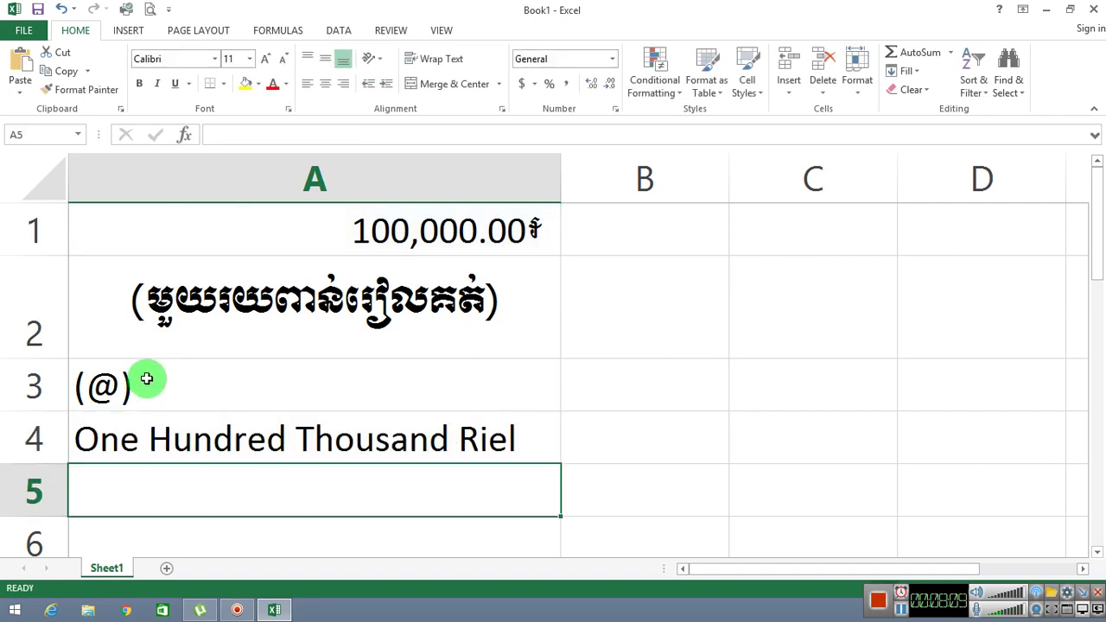
- Reset the number format of cell A2 to General and re-enter its NumberInKhmerUnicode formula
{"action": "double_click", "coordinate": [100, 300]}
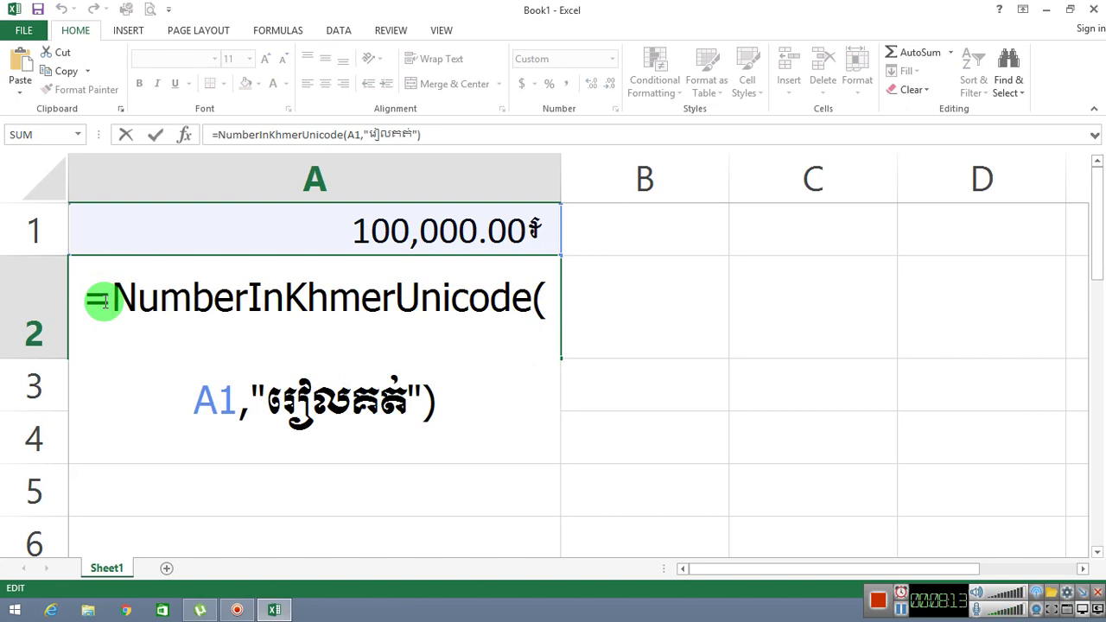
{"action": "key", "text": "Return"}
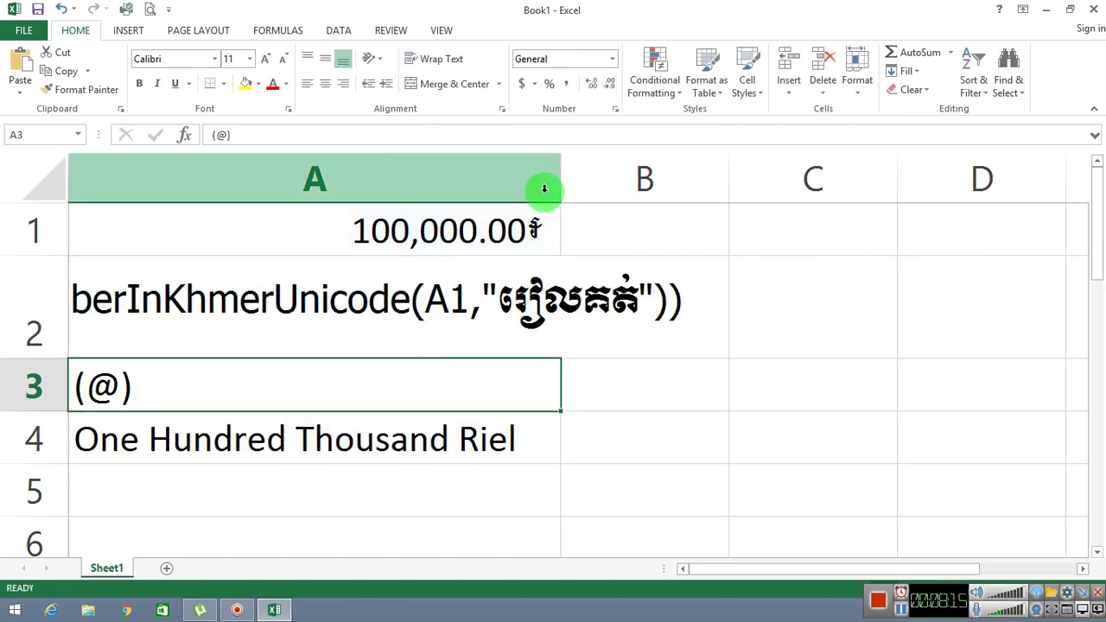
{"action": "left_click", "coordinate": [400, 311]}
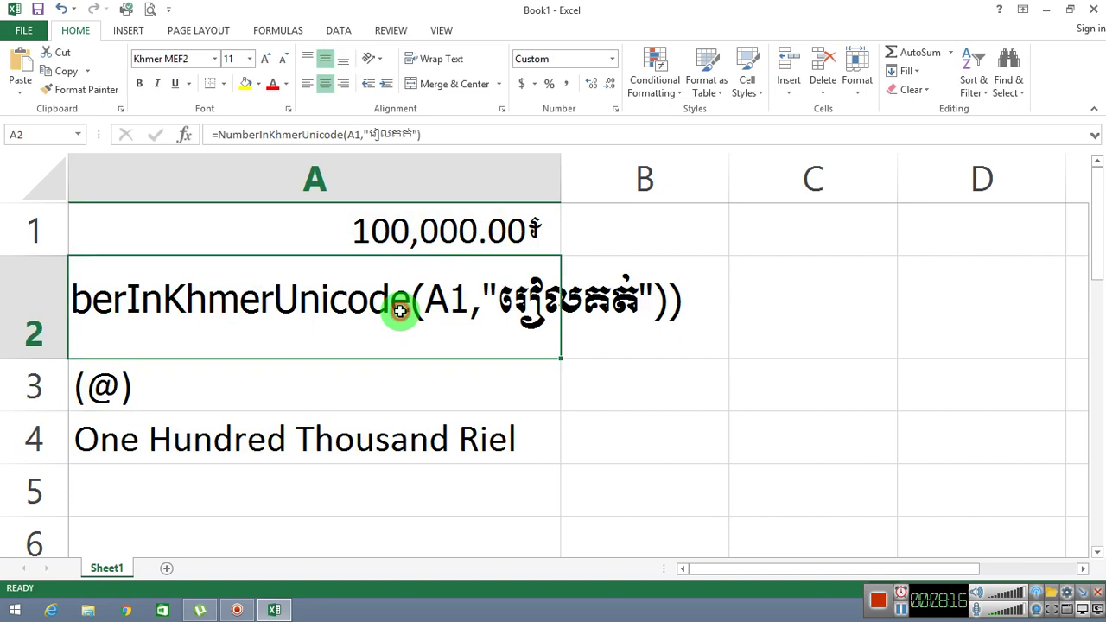
{"action": "left_click", "coordinate": [612, 58]}
{"action": "left_click", "coordinate": [572, 97]}
{"action": "double_click", "coordinate": [363, 314]}
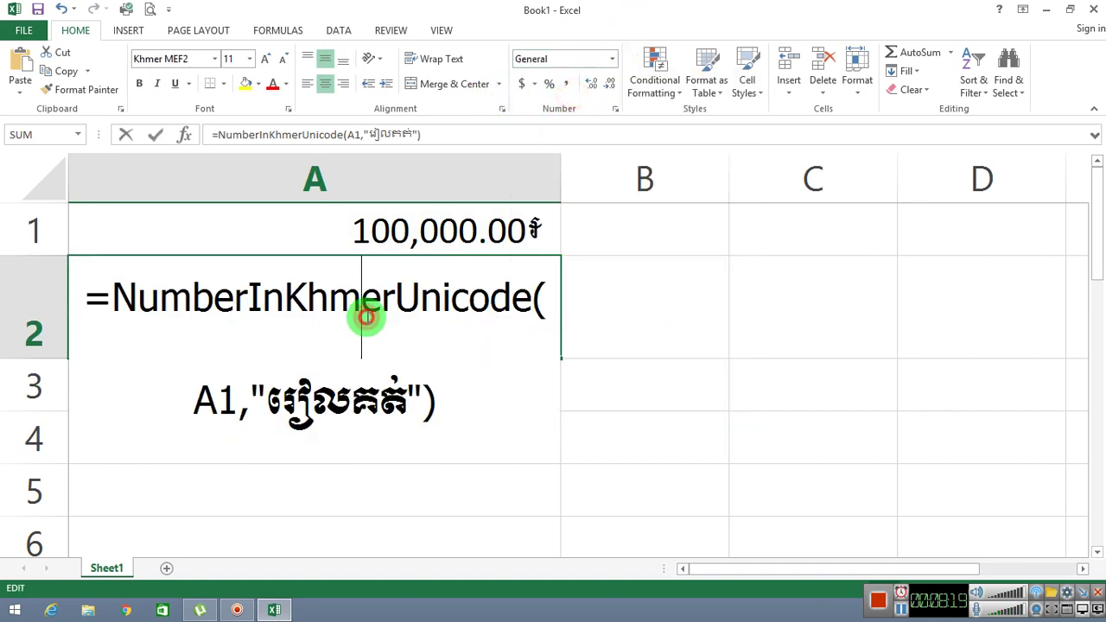
{"action": "key", "text": "Return"}
{"action": "left_click", "coordinate": [365, 316]}
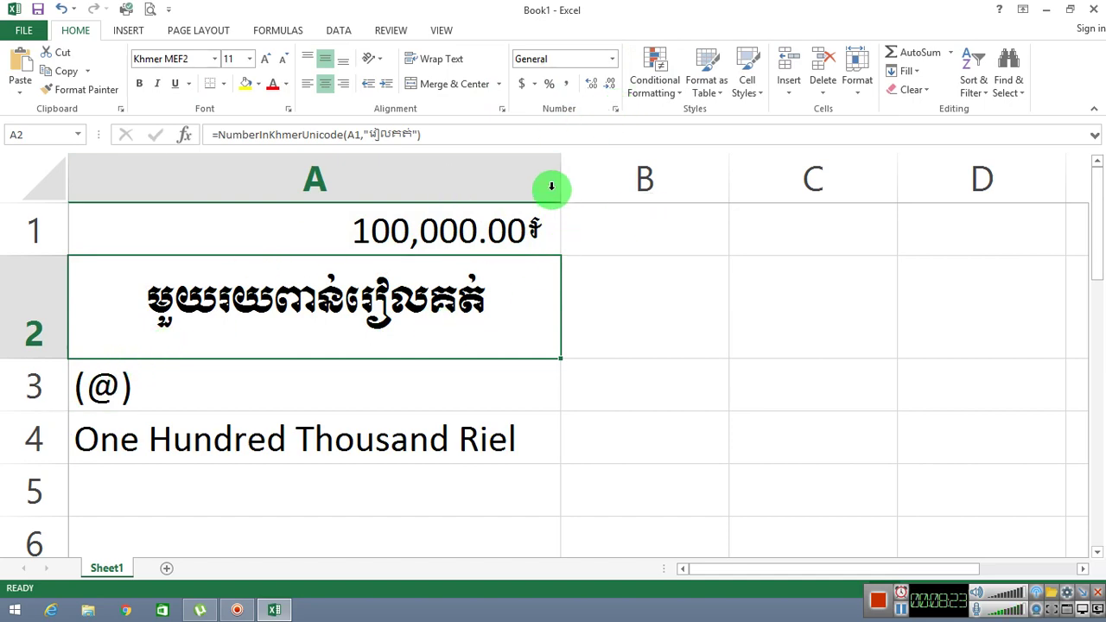
- Apply the custom number format (@) to the Khmer amount in cell A2 again
{"action": "left_click", "coordinate": [614, 112]}
{"action": "left_click", "coordinate": [208, 255]}
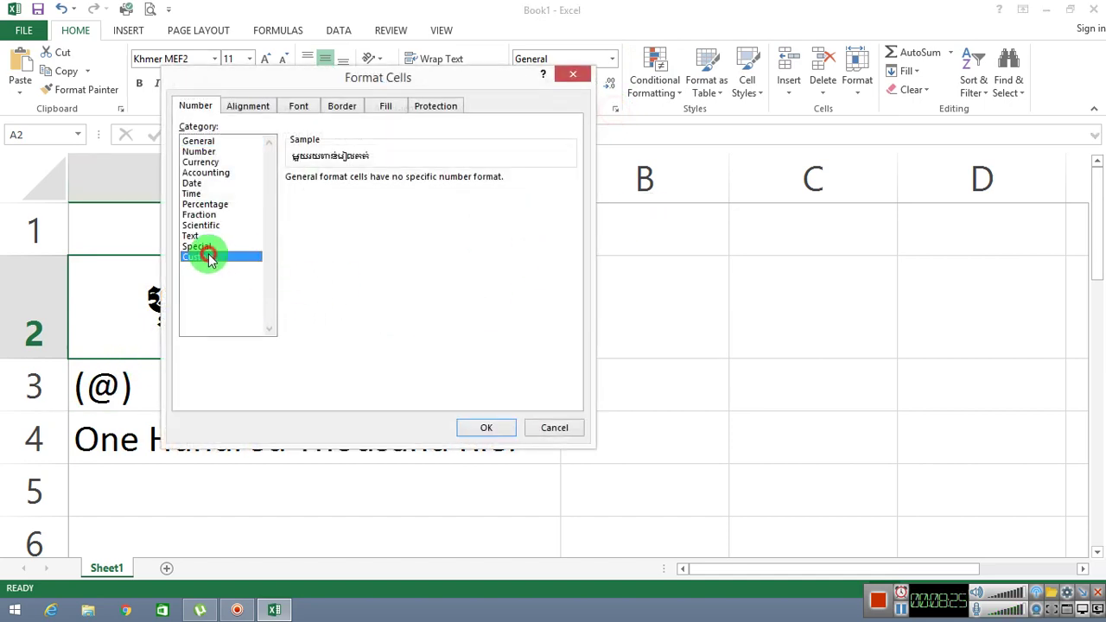
{"action": "left_click", "coordinate": [367, 191]}
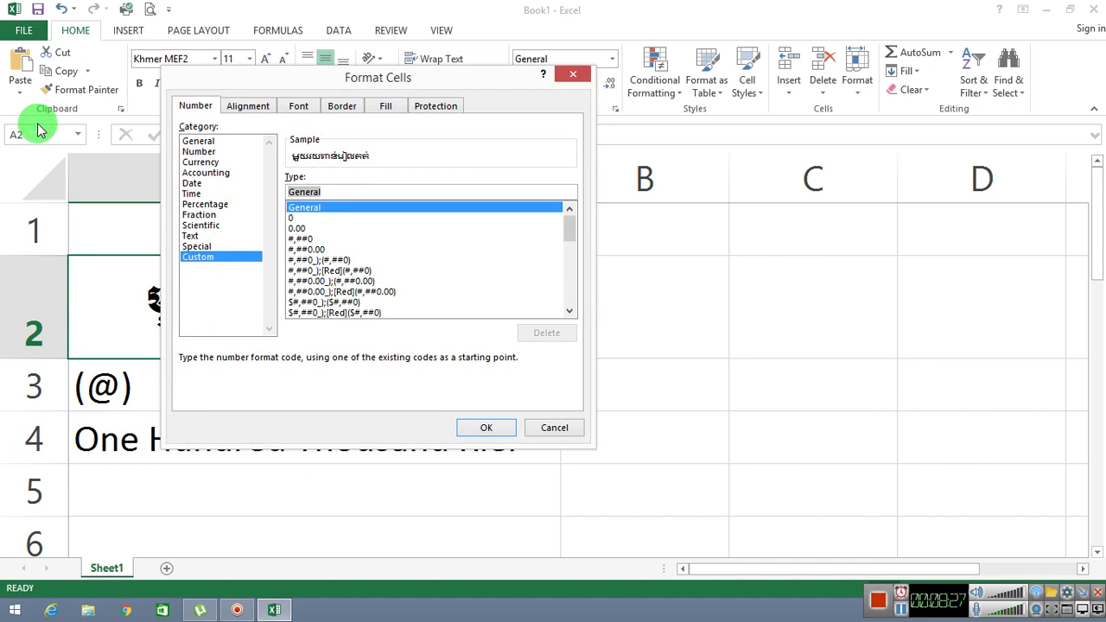
{"action": "key", "text": "BackSpace"}
{"action": "key", "text": "BackSpace"}
{"action": "key", "text": "BackSpace"}
{"action": "key", "text": "BackSpace"}
{"action": "key", "text": "BackSpace"}
{"action": "key", "text": "BackSpace"}
{"action": "key", "text": "BackSpace"}
{"action": "type", "text": "(@"}
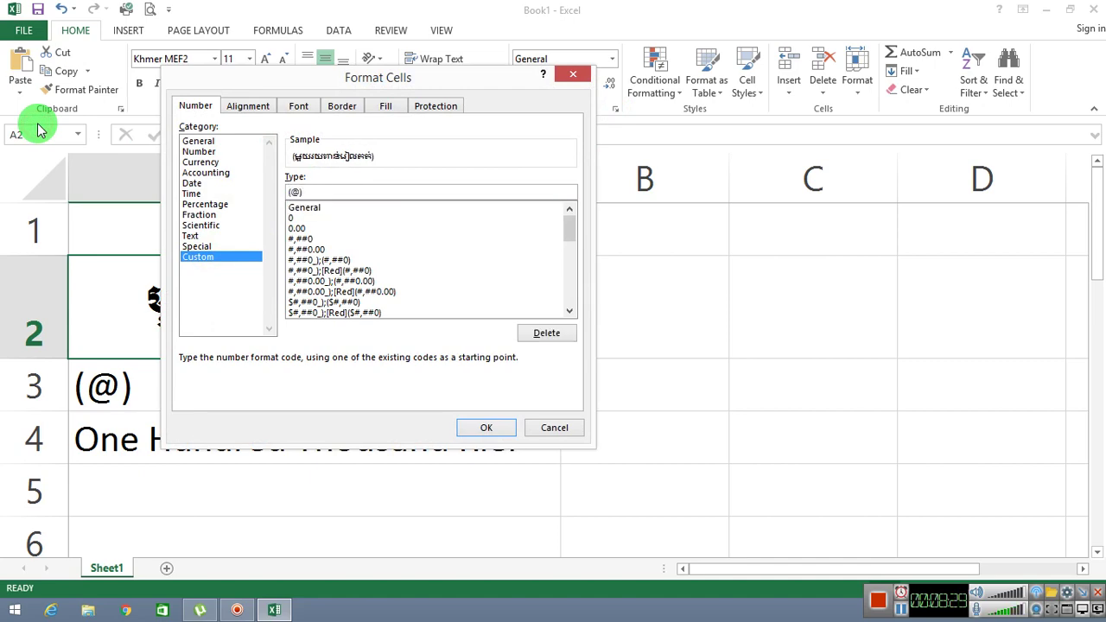
{"action": "left_click", "coordinate": [488, 426]}
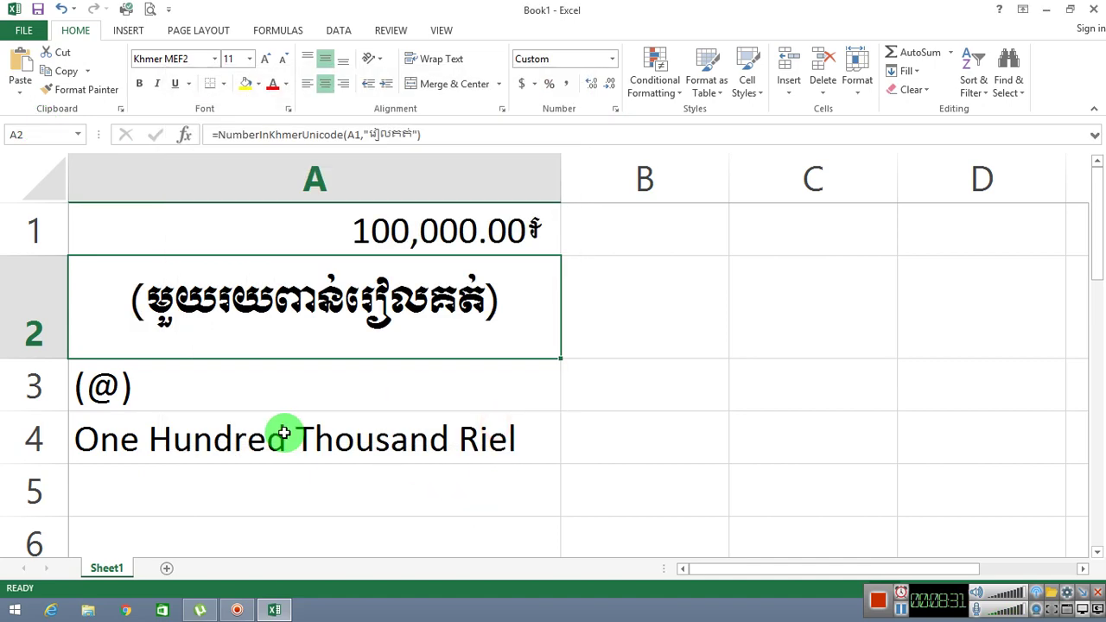
- Enter the formula =Numberinkhmer(A1) in cell A5 to write the amount as non-Unicode Khmer text
{"action": "left_click", "coordinate": [284, 432]}
{"action": "left_click", "coordinate": [221, 492]}
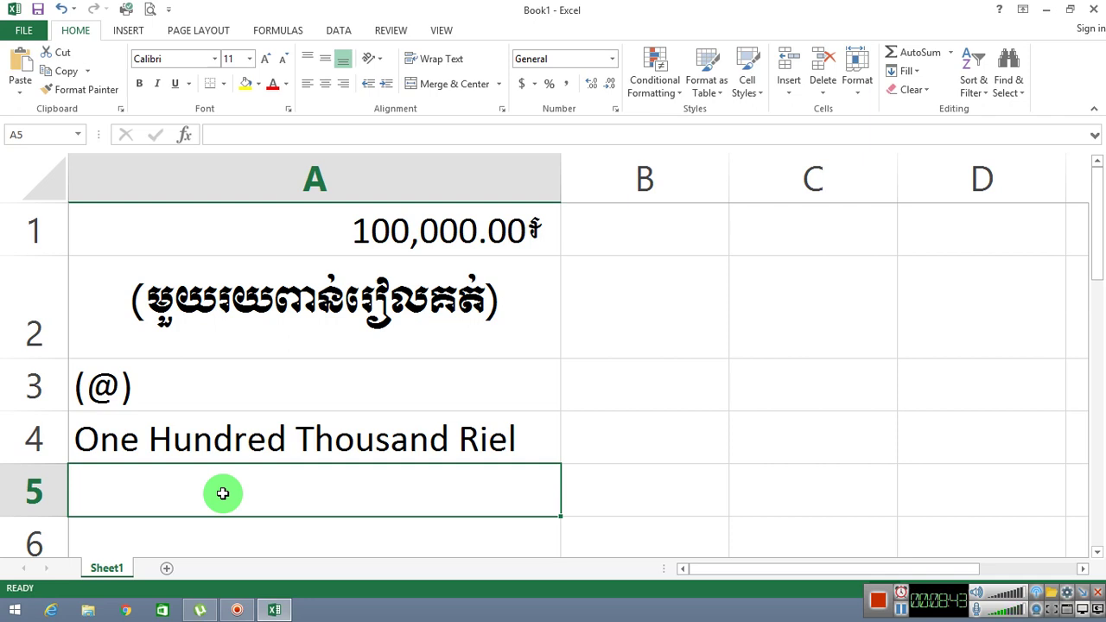
{"action": "type", "text": "=Num"}
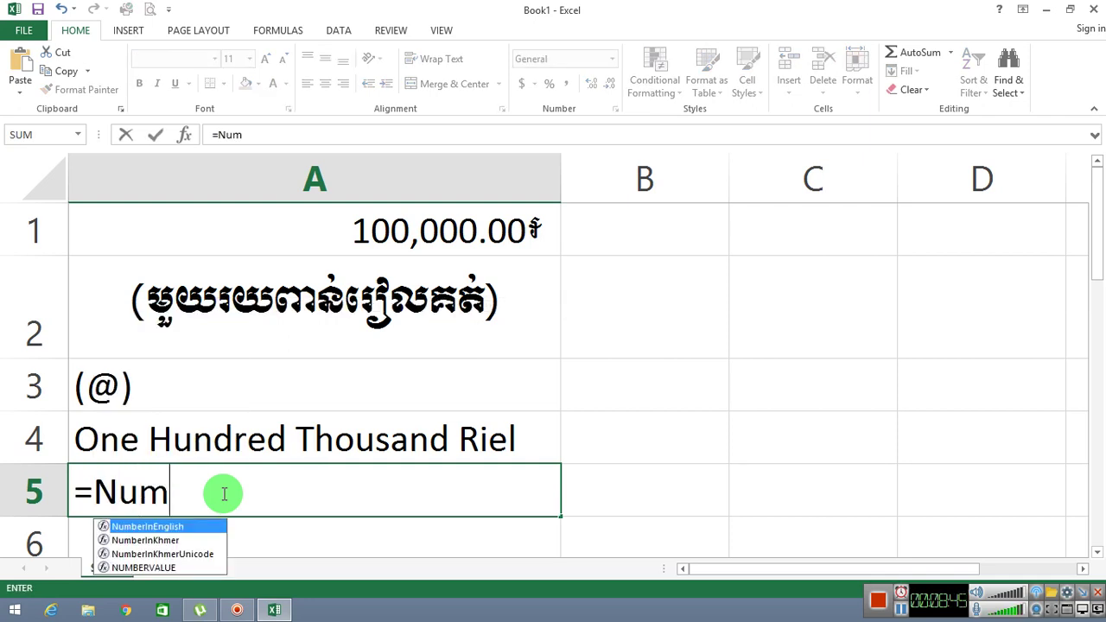
{"action": "type", "text": "berinkhmer"}
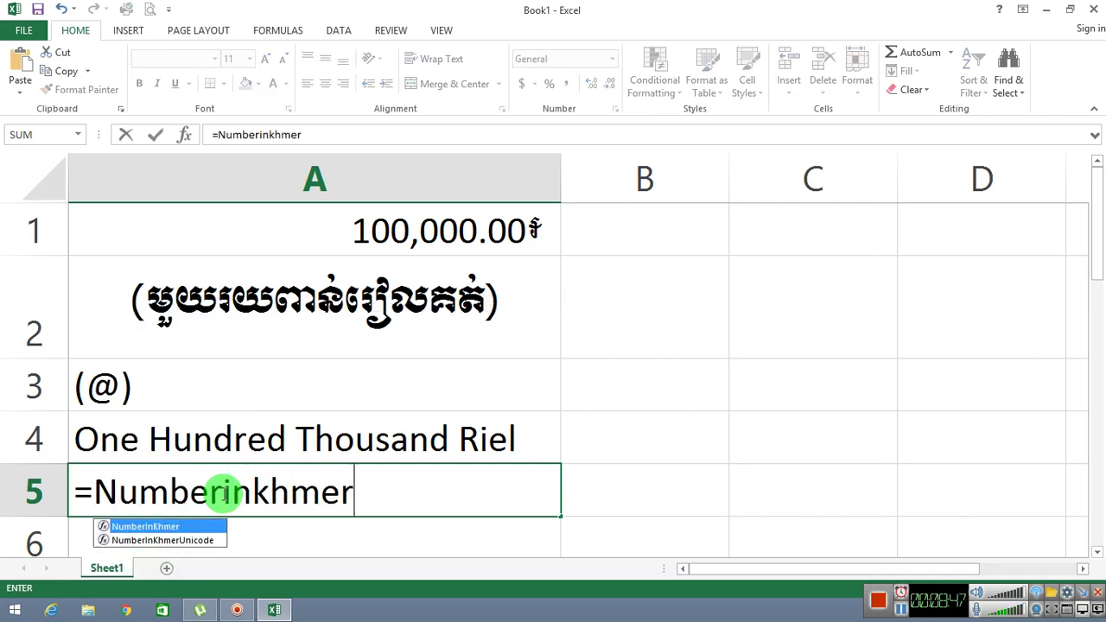
{"action": "type", "text": "("}
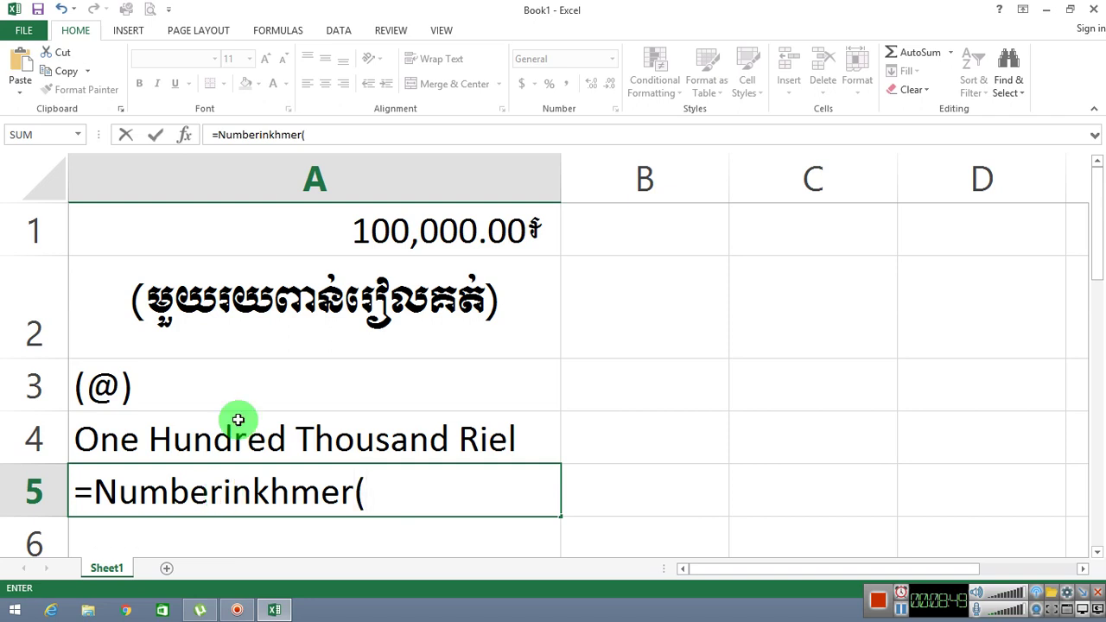
{"action": "left_click", "coordinate": [370, 229]}
{"action": "type", "text": ")"}
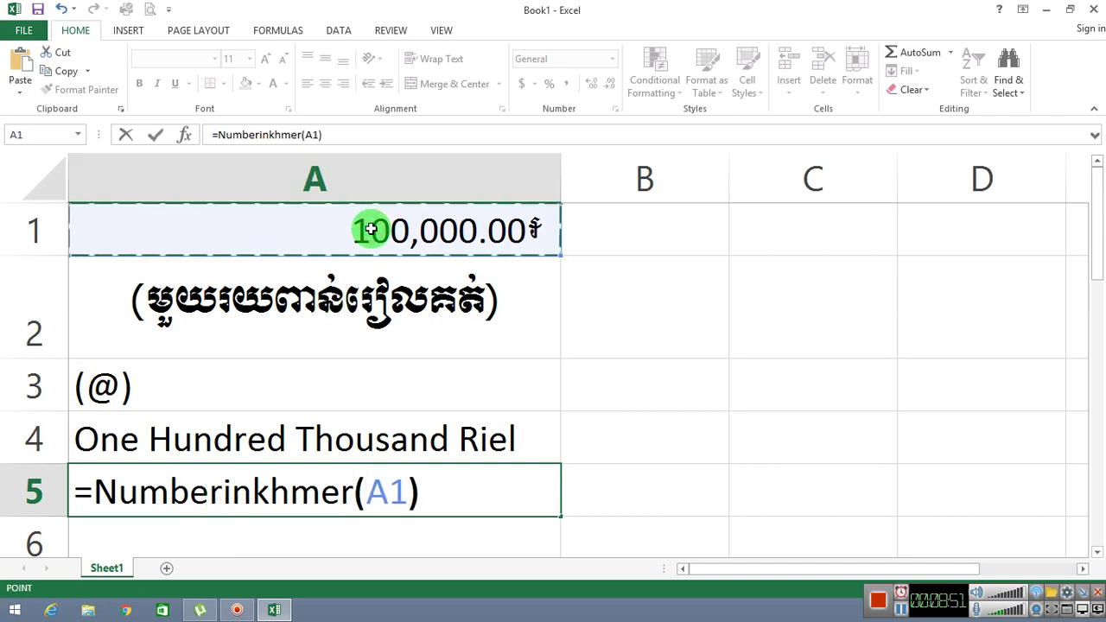
{"action": "key", "text": "Return"}
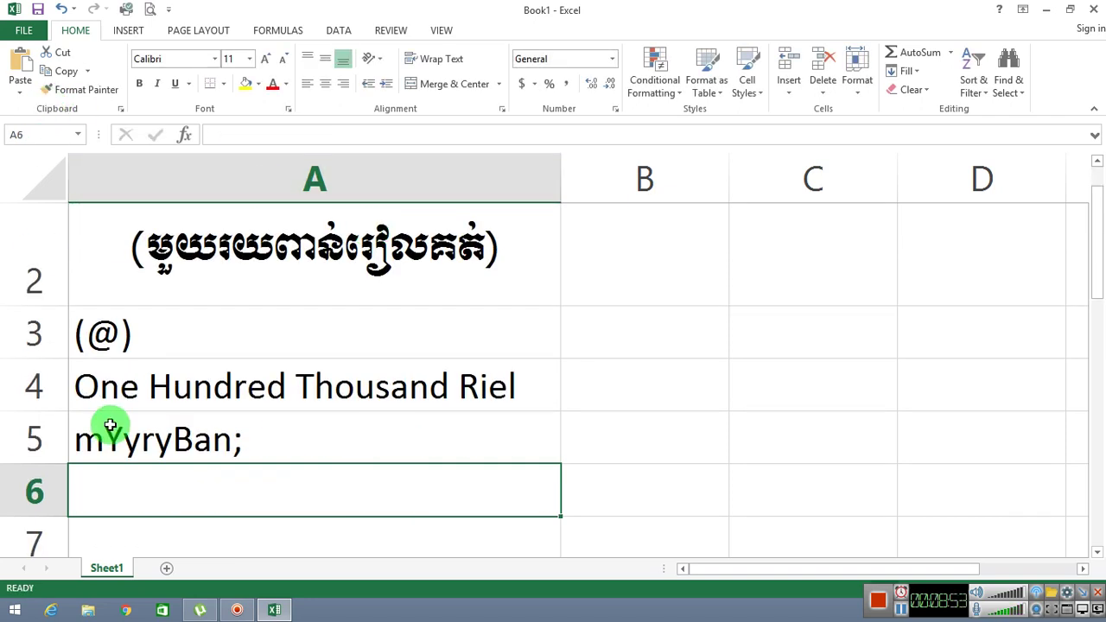
- Try to apply the Limon S1 font to the amount text in cell A5
{"action": "left_click", "coordinate": [274, 440]}
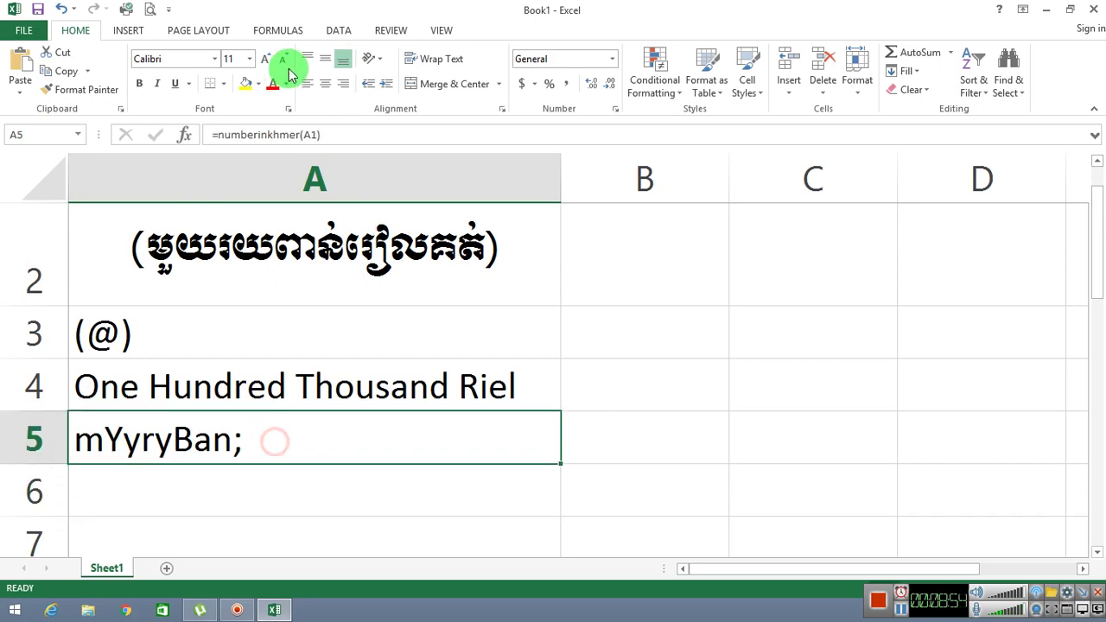
{"action": "left_click", "coordinate": [214, 61]}
{"action": "type", "text": "Limo"}
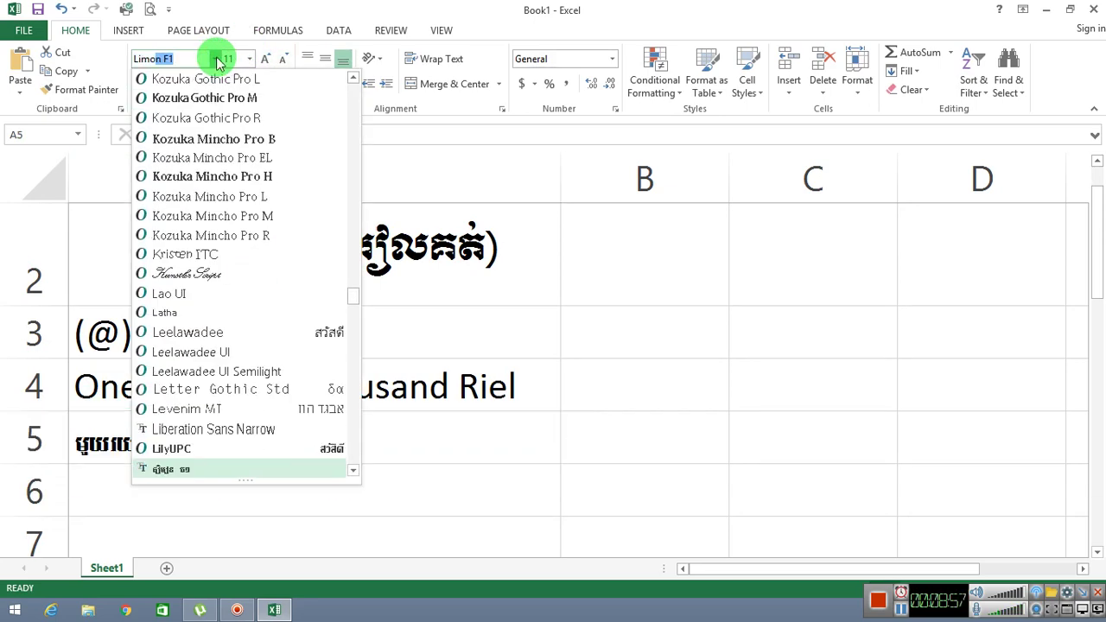
{"action": "type", "text": "n S"}
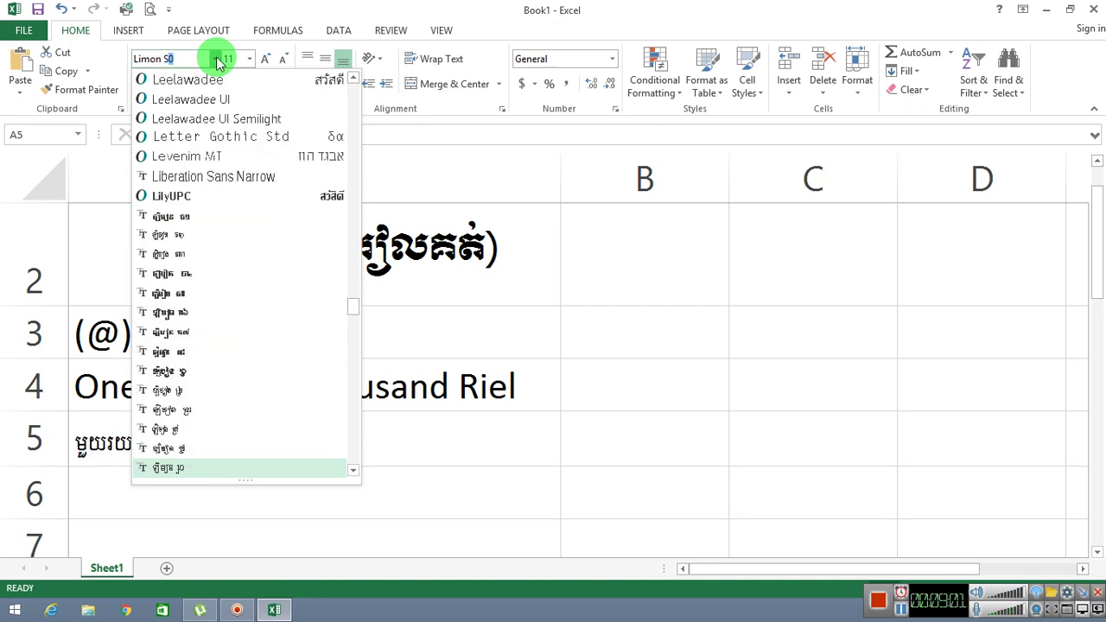
{"action": "type", "text": "1"}
{"action": "key", "text": "Return"}
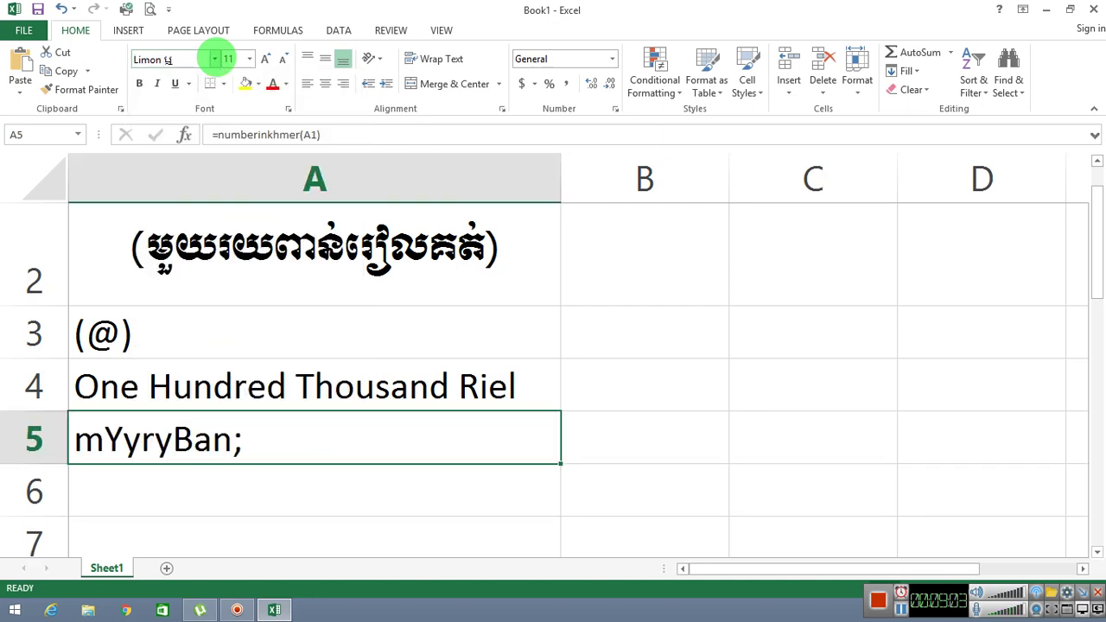
- Undo the accidental overwriting of cell A5 and re-enter its formula =numberinkhmer(A1)
{"action": "left_click", "coordinate": [214, 58]}
{"action": "key", "text": "Escape"}
{"action": "type", "text": "R"}
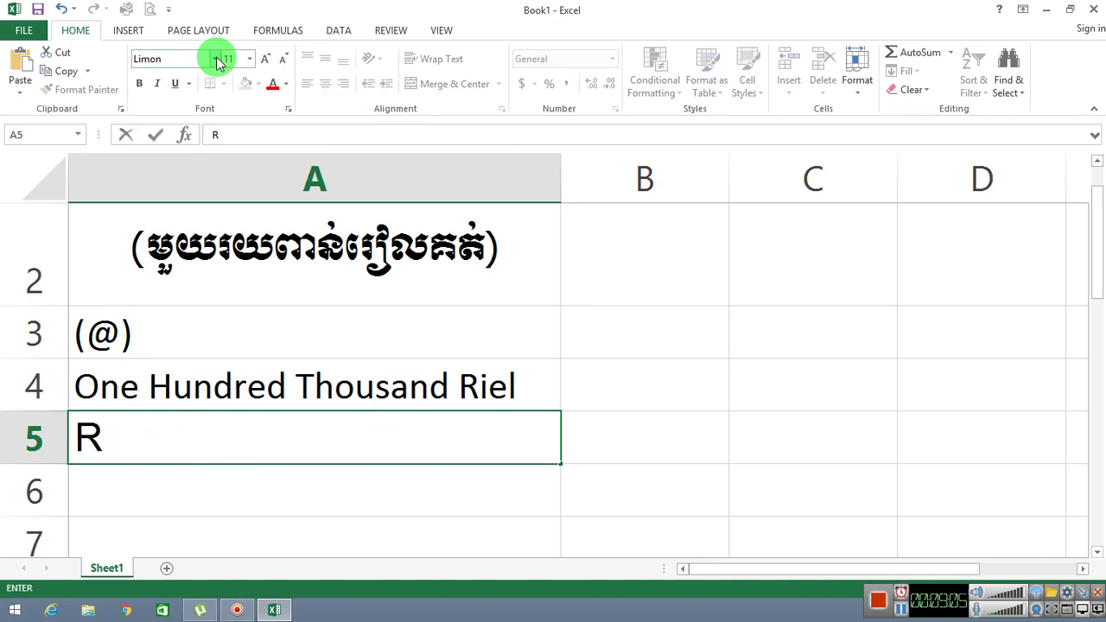
{"action": "key", "text": "ctrl+z"}
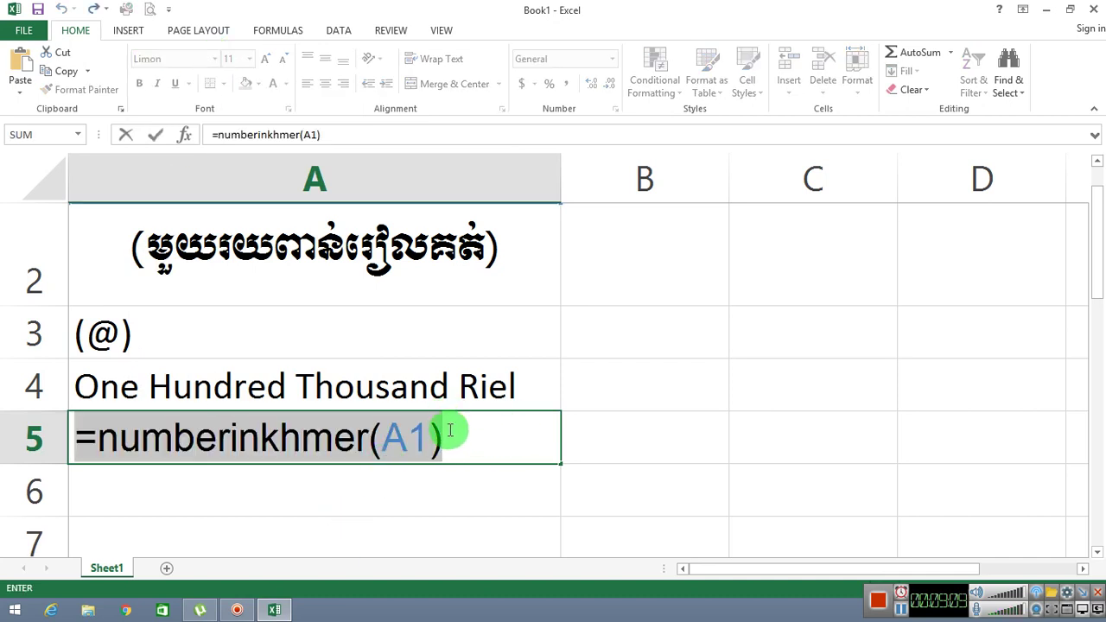
{"action": "key", "text": "Return"}
{"action": "left_click", "coordinate": [313, 419]}
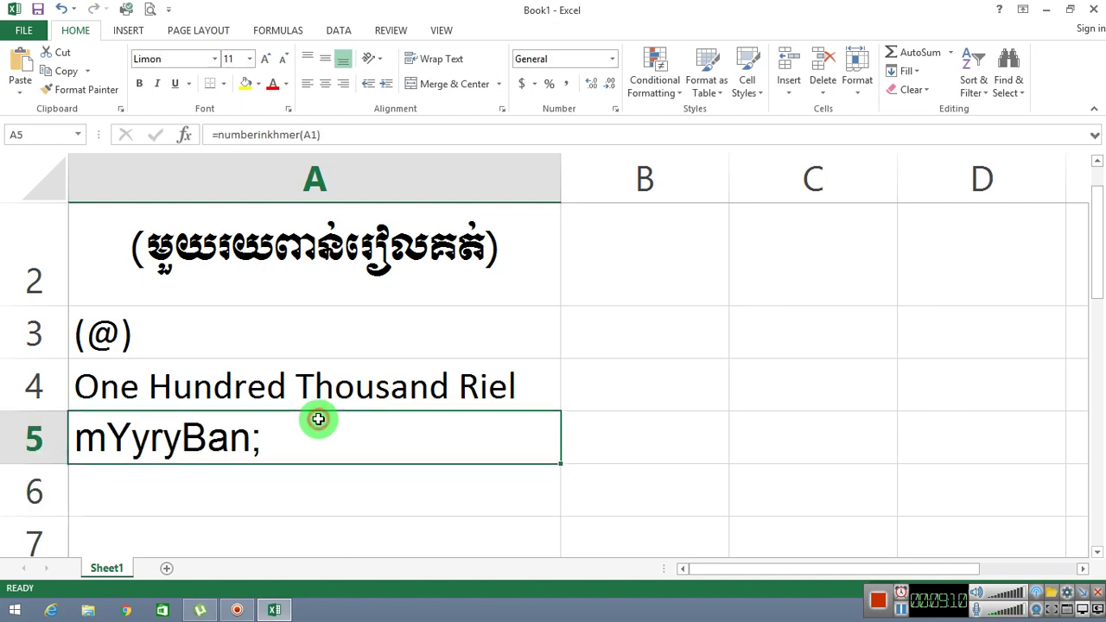
- Set the font of cell A5 to Limon R1 so the amount displays in Khmer script
{"action": "left_click", "coordinate": [214, 59]}
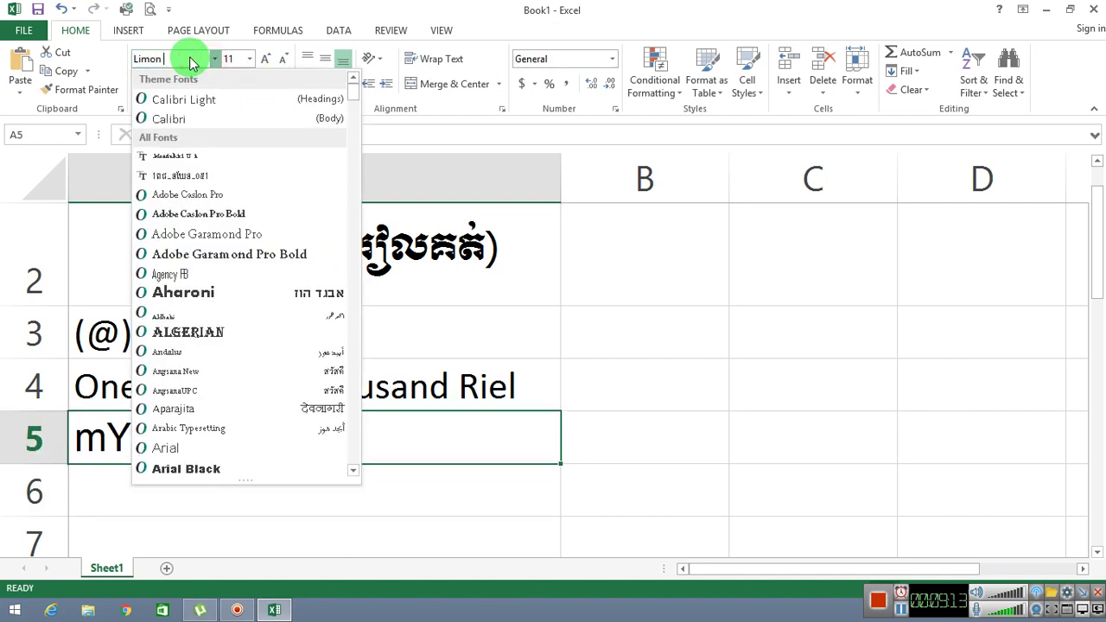
{"action": "type", "text": "Limon R1"}
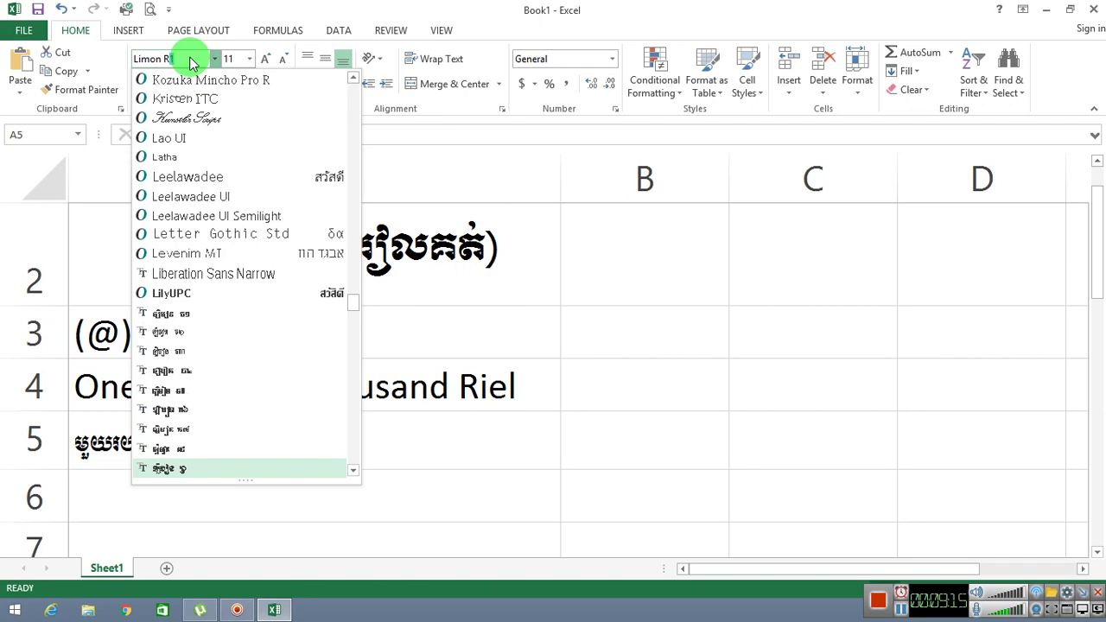
{"action": "key", "text": "Return"}
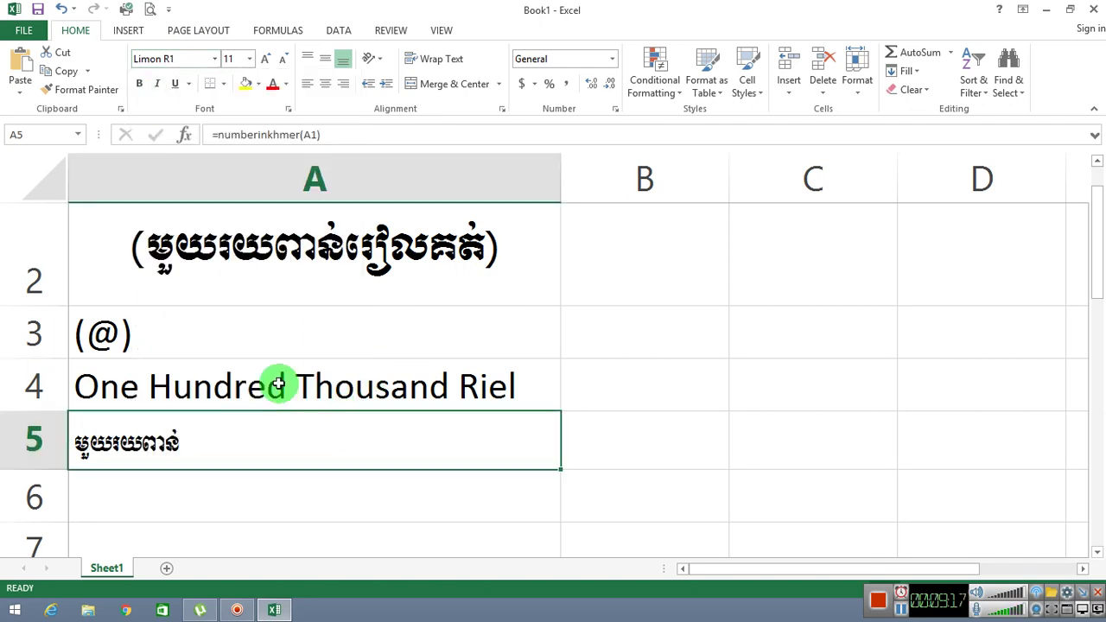
{"action": "left_click", "coordinate": [314, 493]}
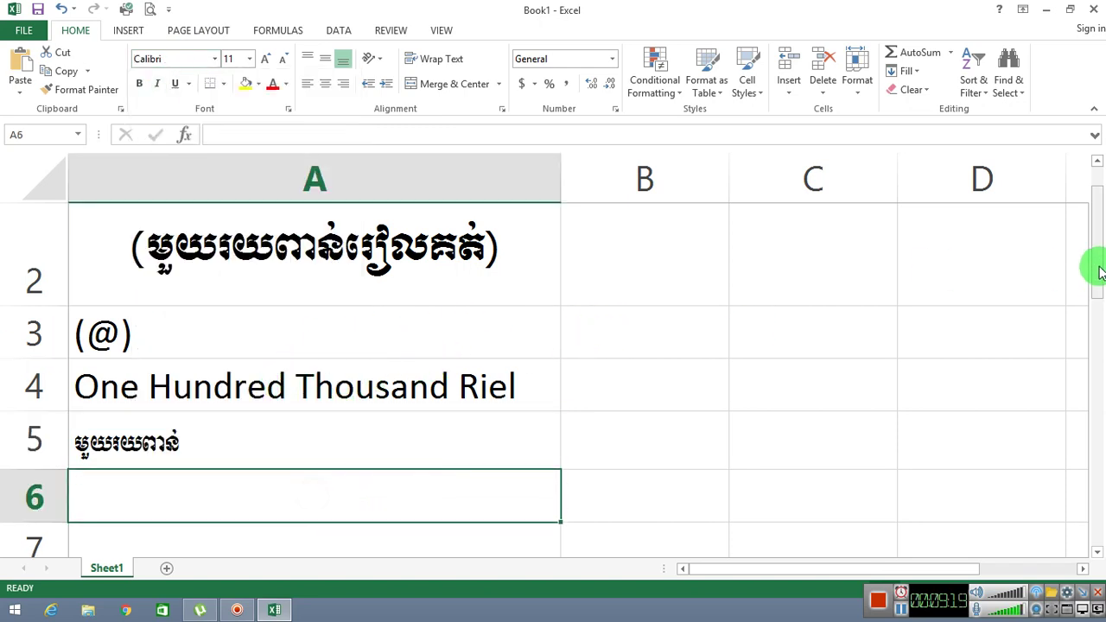
{"action": "left_click_drag", "start_coordinate": [1093, 198], "coordinate": [1098, 320]}
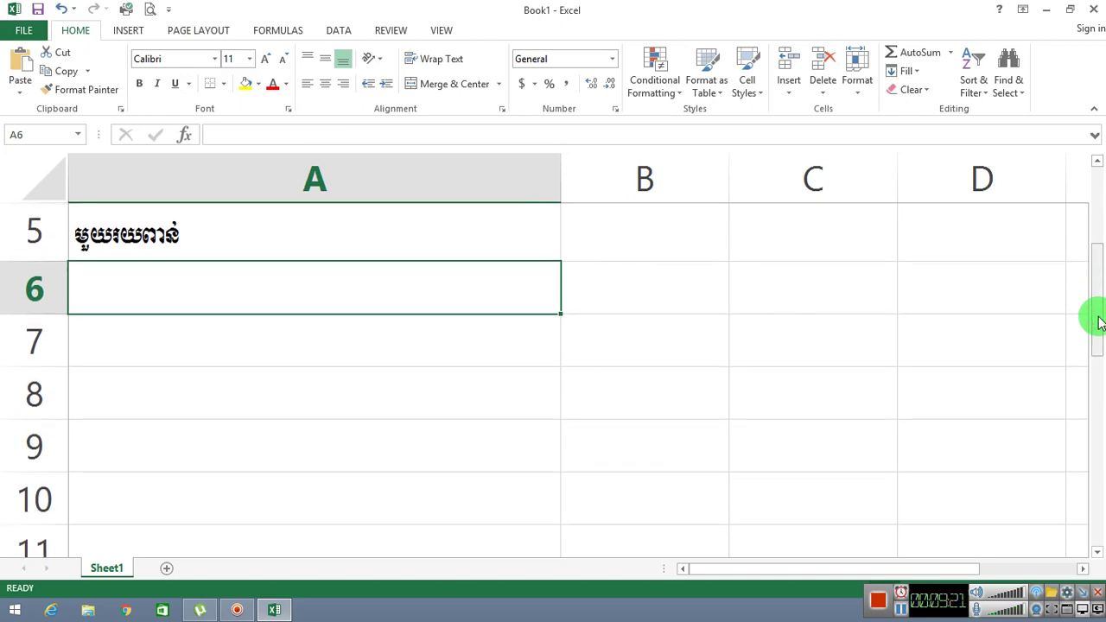
- Begin a note in cell A7 with the function name "1-Numberinkhmerunicode"
{"action": "key", "text": "Down"}
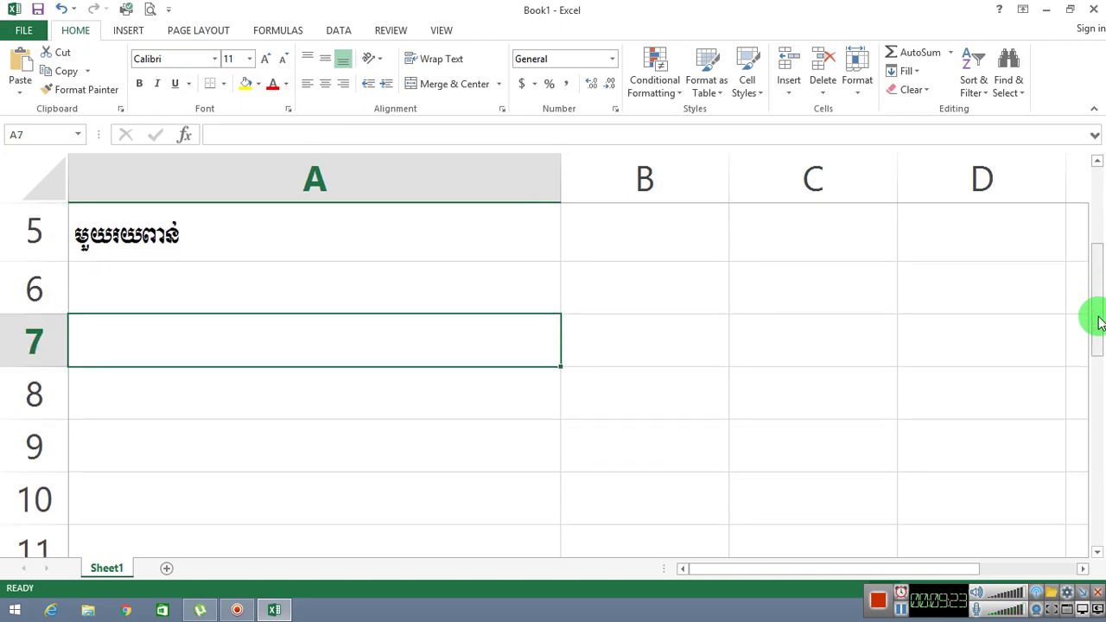
{"action": "type", "text": "1-"}
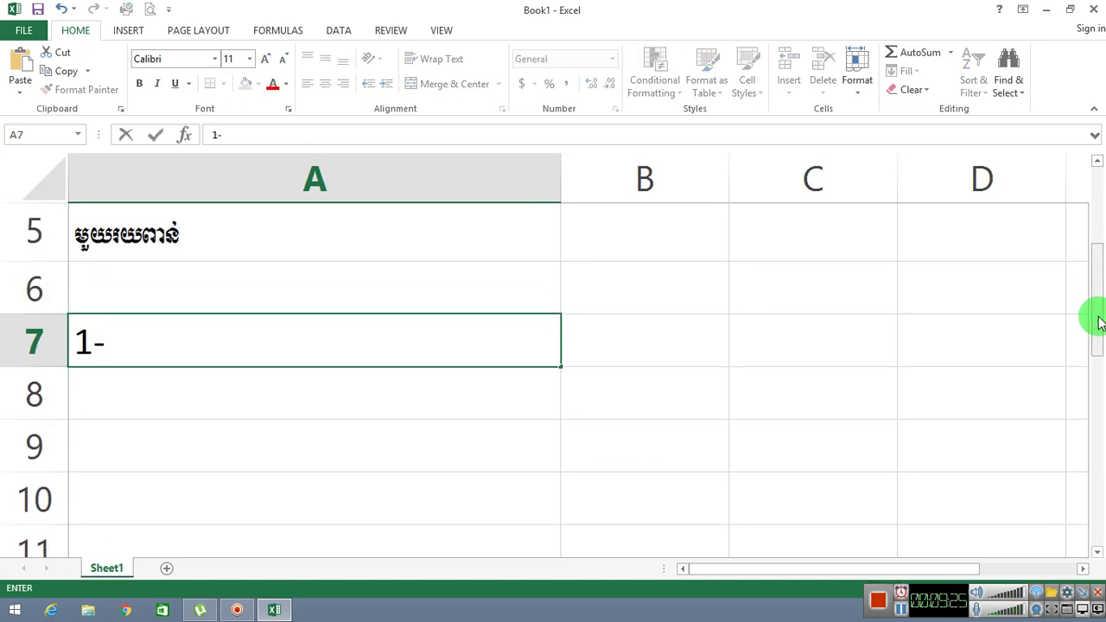
{"action": "type", "text": "Numberin"}
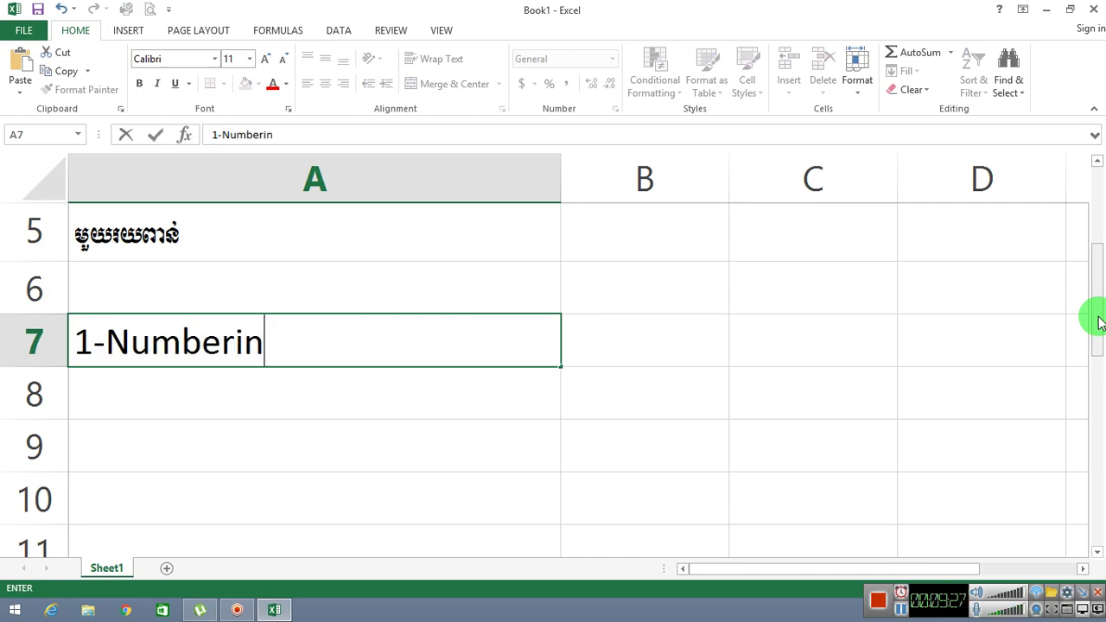
{"action": "type", "text": "khmer"}
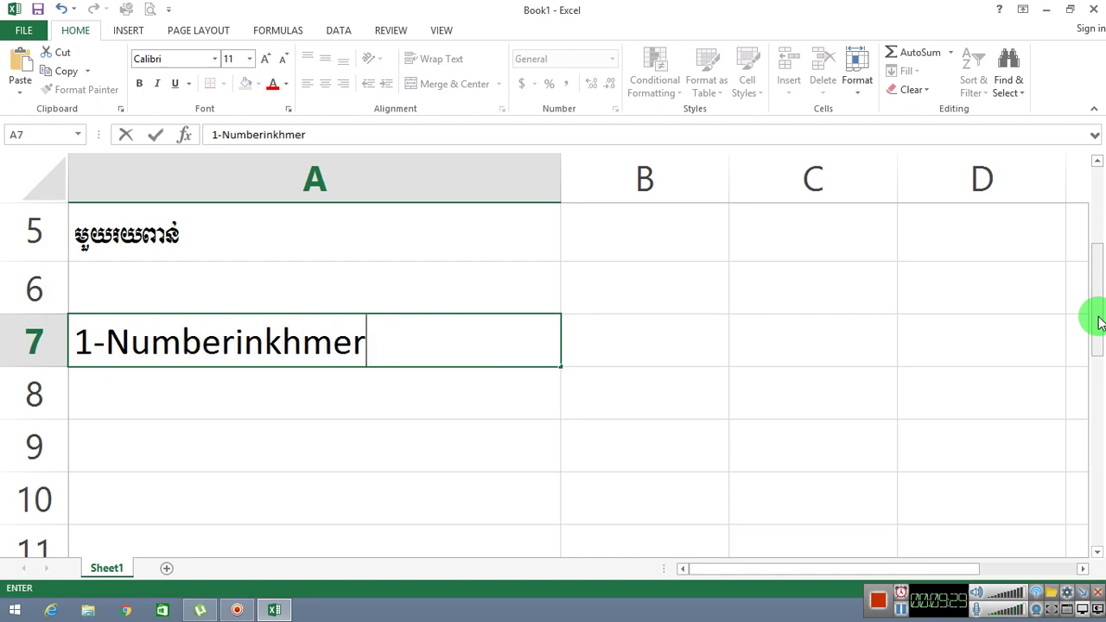
{"action": "type", "text": "unicode"}
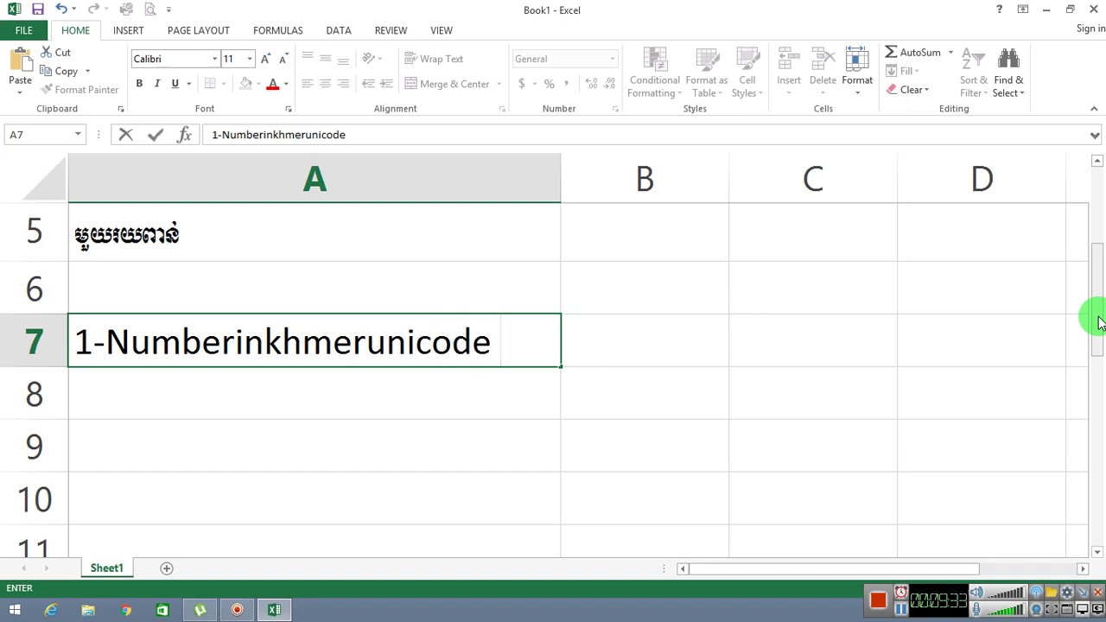
- Continue the A7 note with the Khmer description "សម្រាប់បរិយាយជាអក្សរ" and start a parenthetical remark after it
{"action": "type", "text": " សម្រាប"}
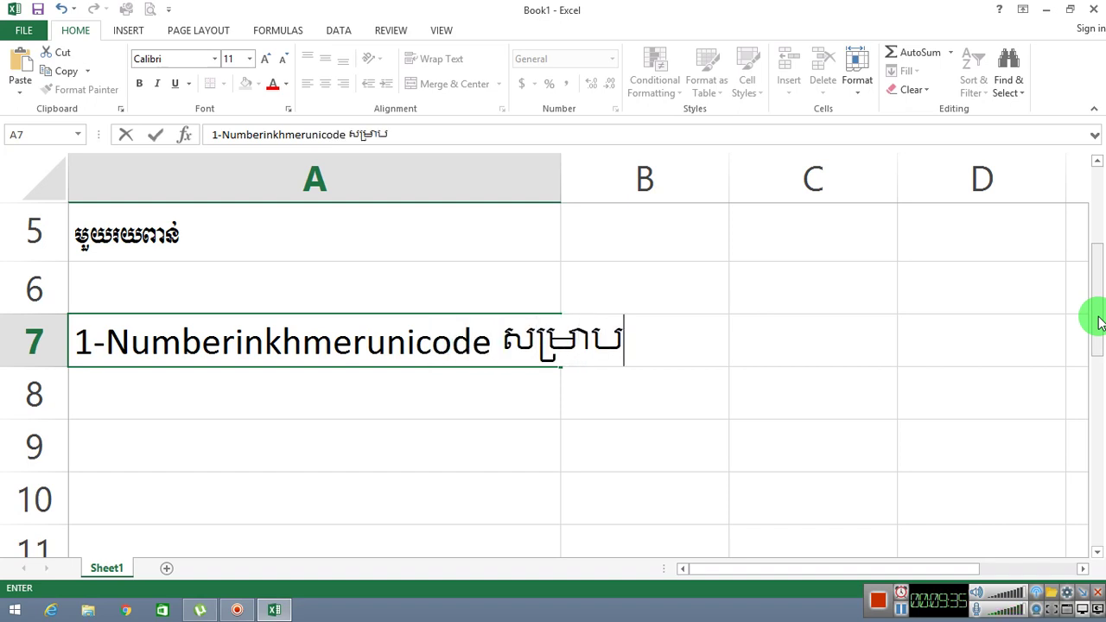
{"action": "type", "text": "់បរិយា"}
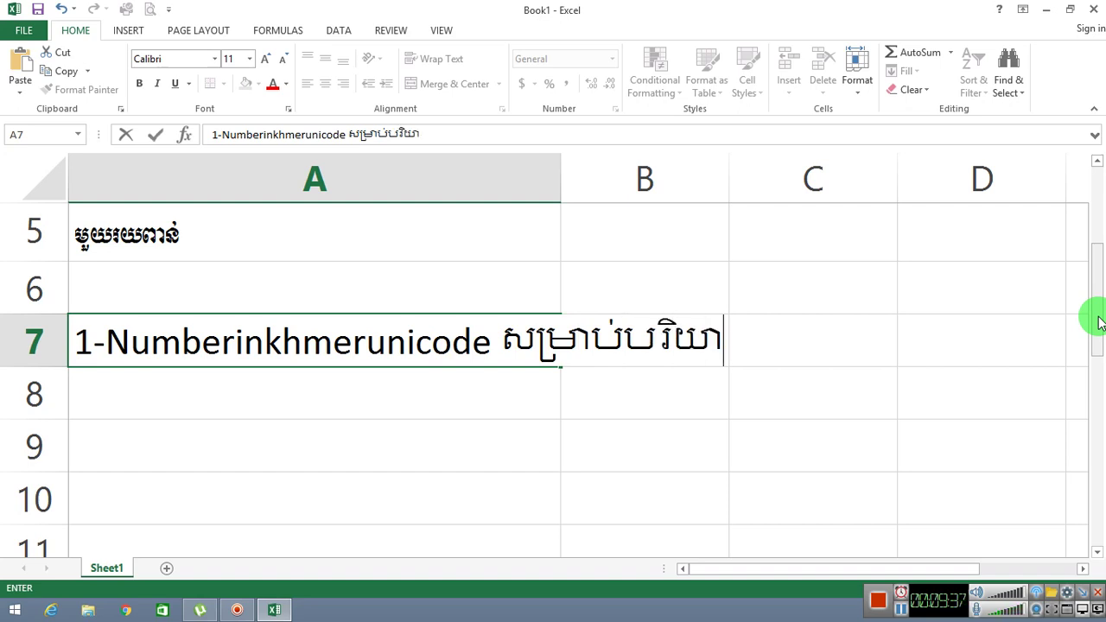
{"action": "type", "text": "យ"}
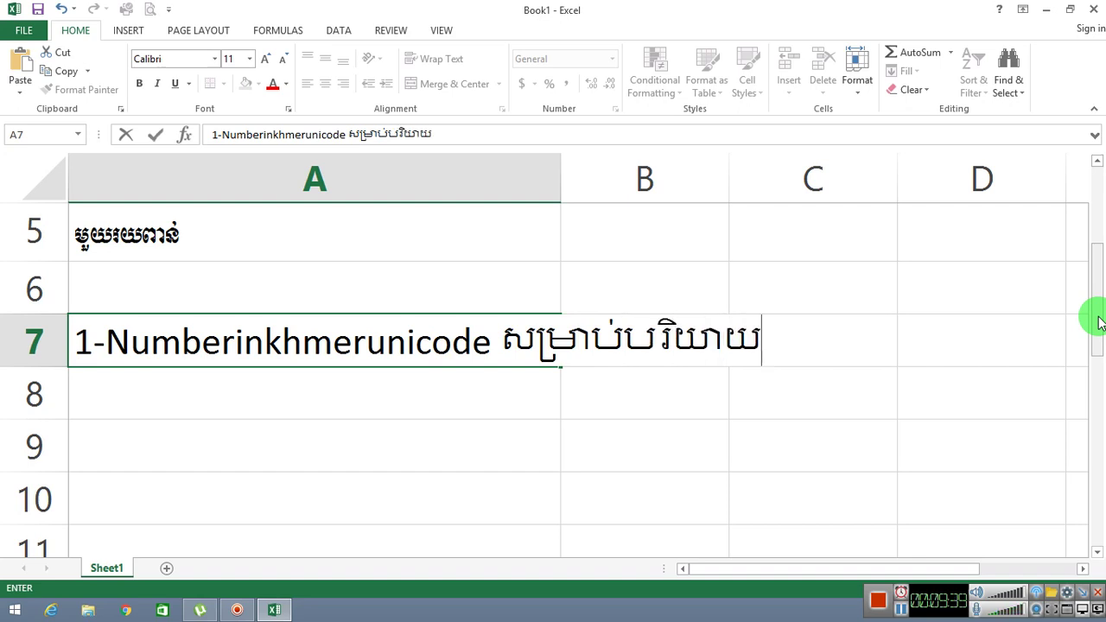
{"action": "type", "text": "ជា"}
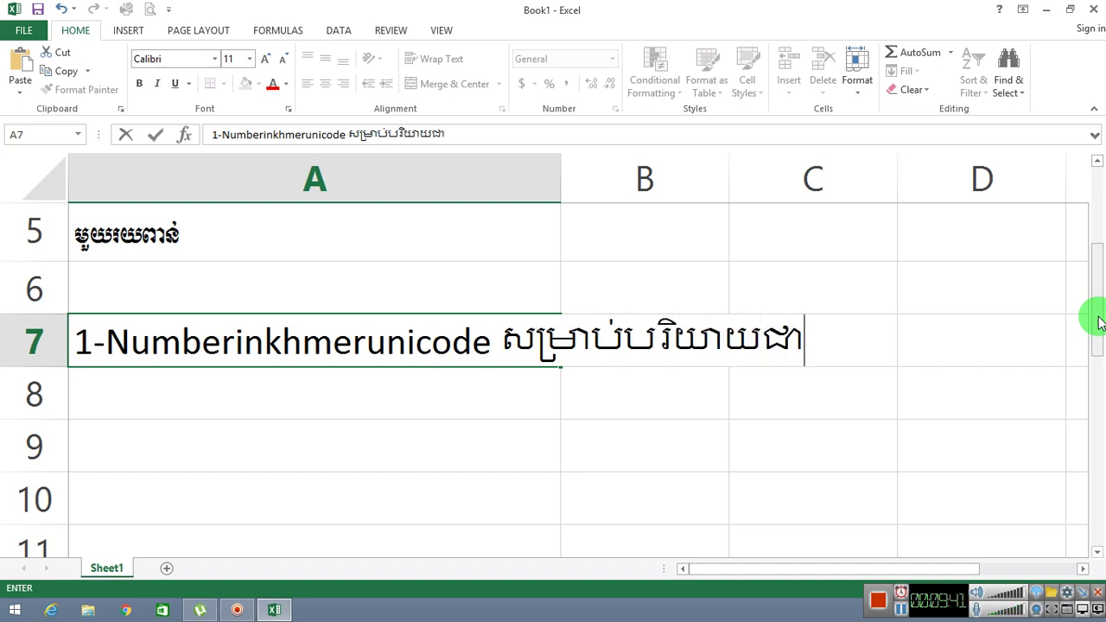
{"action": "type", "text": "អក្ស"}
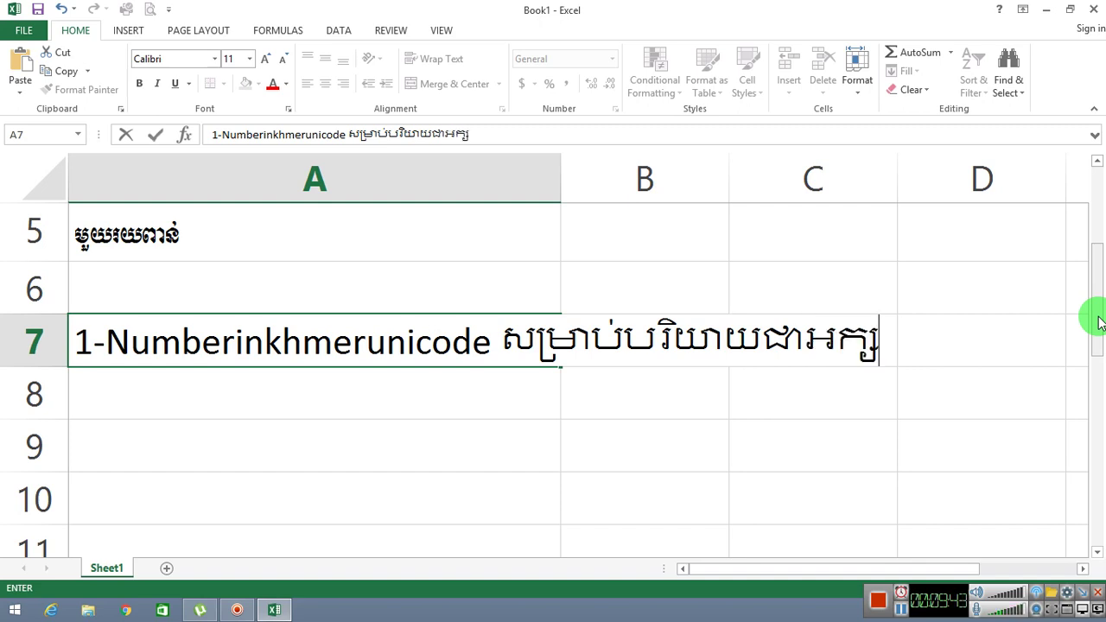
{"action": "key", "text": "BackSpace"}
{"action": "key", "text": "BackSpace"}
{"action": "key", "text": "BackSpace"}
{"action": "type", "text": "រ"}
{"action": "key", "text": "BackSpace"}
{"action": "type", "text": "ក្សរ (ពុ"}
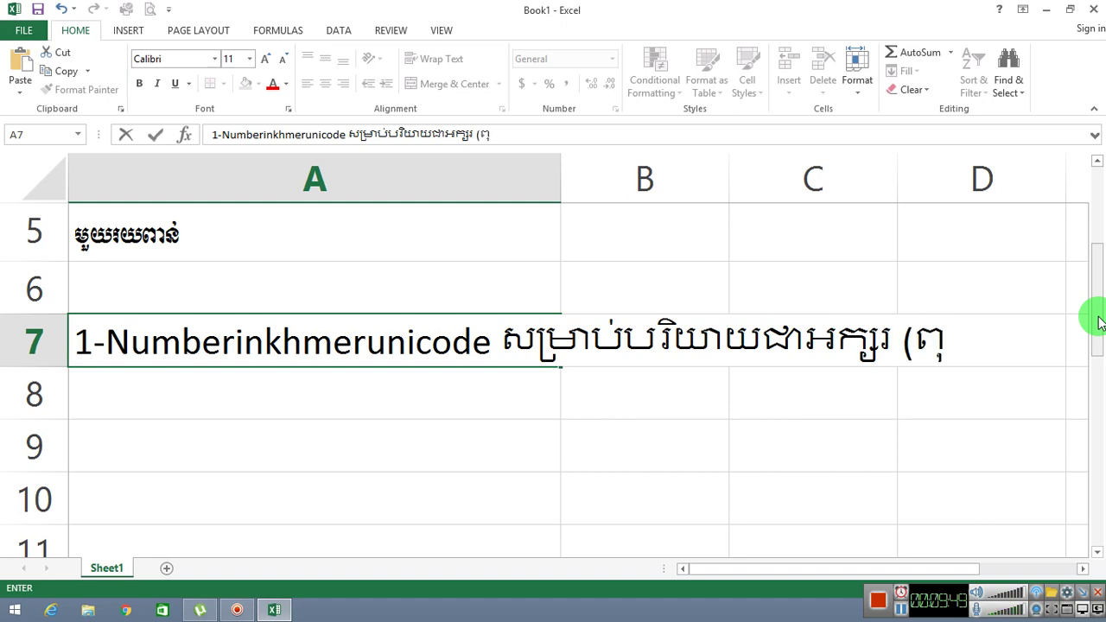
- Complete the parenthetical remark in A7 as "(ពុម្ពអក្សរខ្មែរUnicode)" and enter the note
{"action": "type", "text": "ម្ព"}
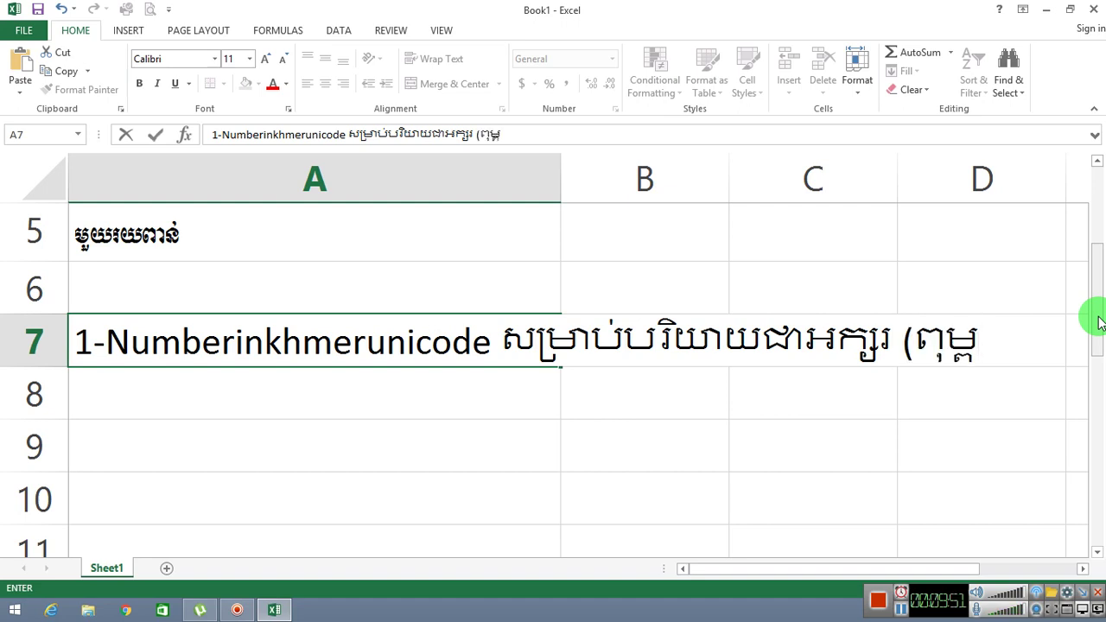
{"action": "type", "text": "ជ"}
{"action": "key", "text": "BackSpace"}
{"action": "type", "text": "អក្សរ"}
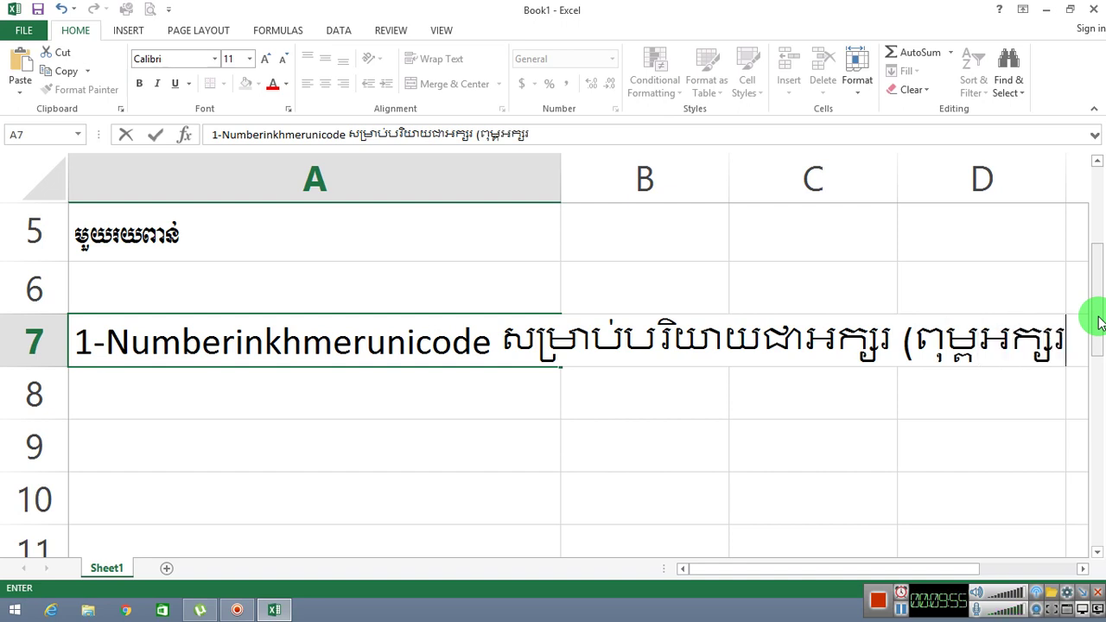
{"action": "type", "text": "ខ្មែឬ"}
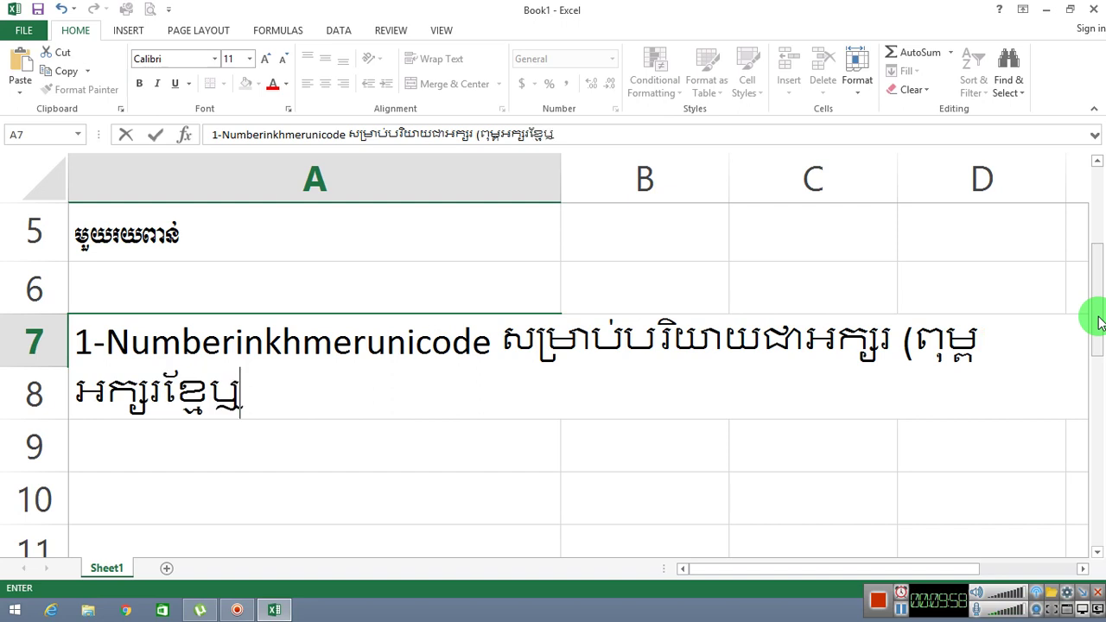
{"action": "key", "text": "BackSpace"}
{"action": "type", "text": "រ"}
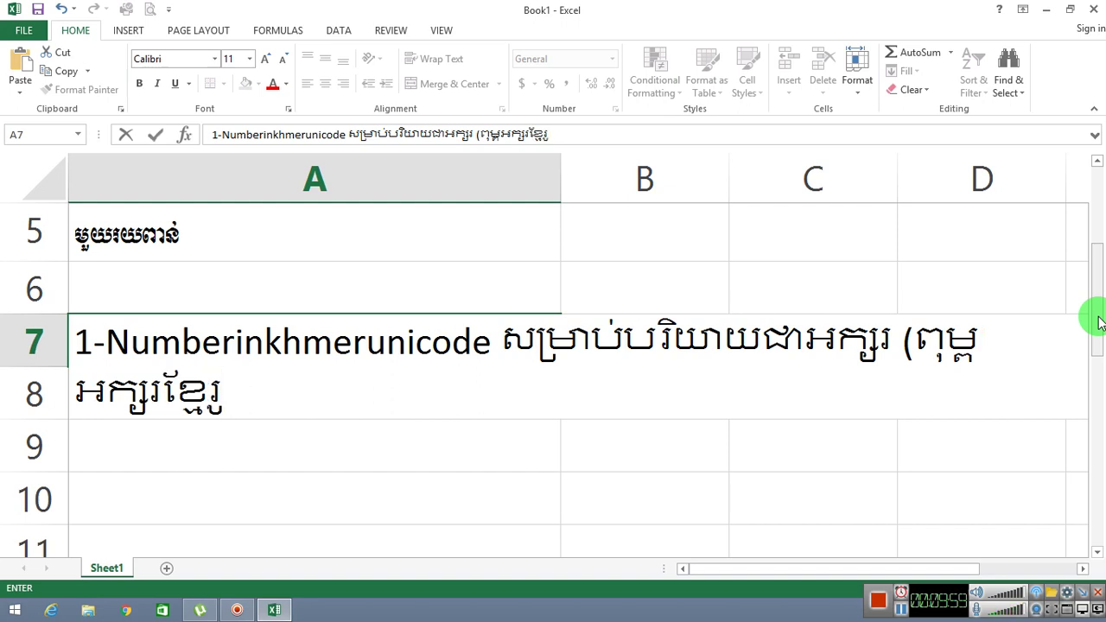
{"action": "type", "text": "ន"}
{"action": "key", "text": "BackSpace"}
{"action": "key", "text": "BackSpace"}
{"action": "type", "text": "រ"}
{"action": "type", "text": "Unic"}
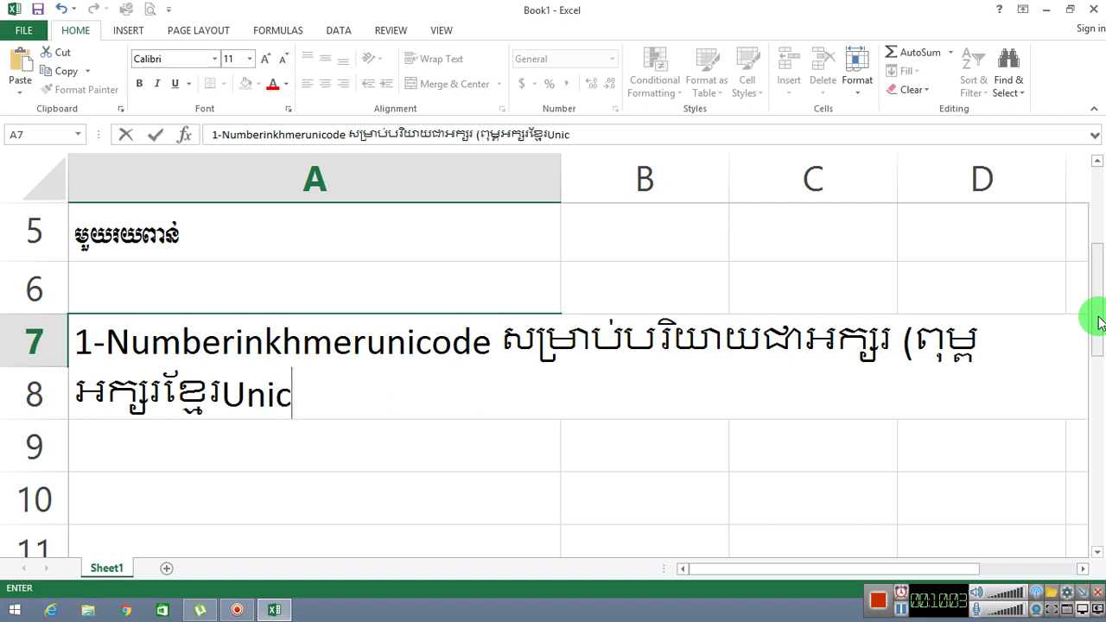
{"action": "type", "text": "ode)"}
{"action": "key", "text": "Tab"}
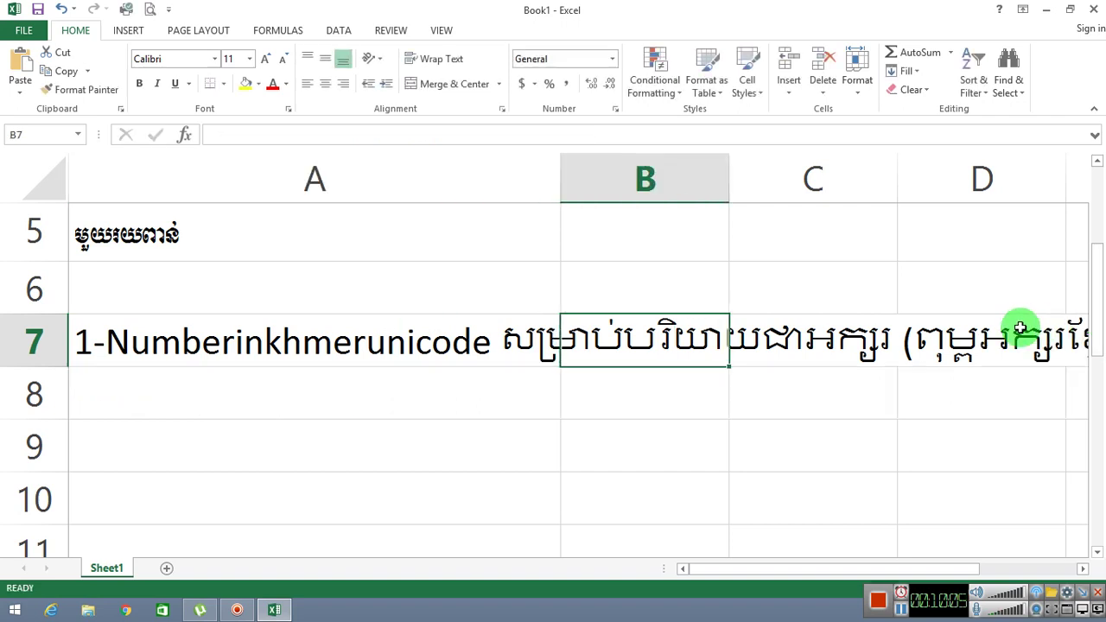
- Set the font of the note in cell A7 to Khmer MEF1
{"action": "left_click", "coordinate": [323, 341]}
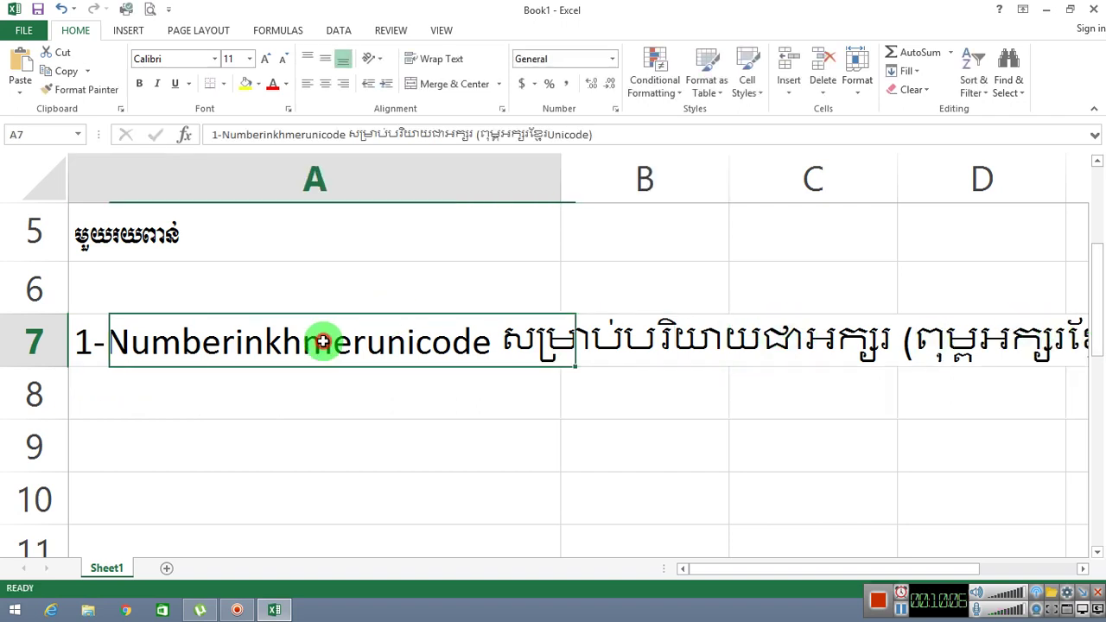
{"action": "left_click", "coordinate": [215, 60]}
{"action": "type", "text": "Khmer MEF1"}
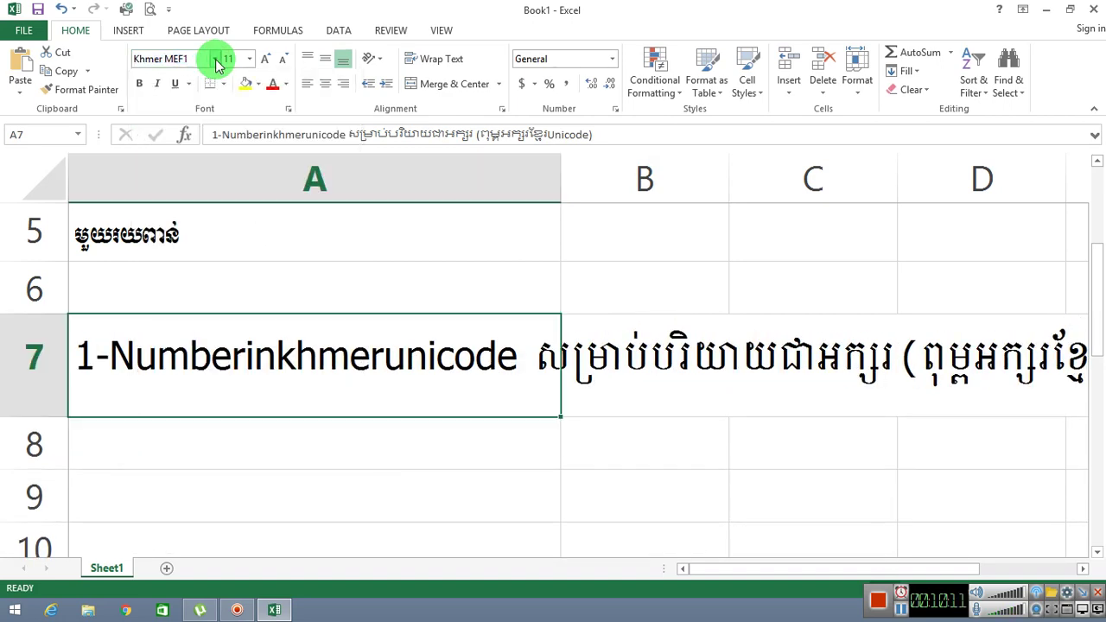
- Begin a second note in cell A8 with the function name "2-Numberinenglish"
{"action": "scroll", "coordinate": [440, 156], "scroll_direction": "up", "scroll_amount": 1}
{"action": "scroll", "coordinate": [913, 371], "scroll_direction": "down", "scroll_amount": 1}
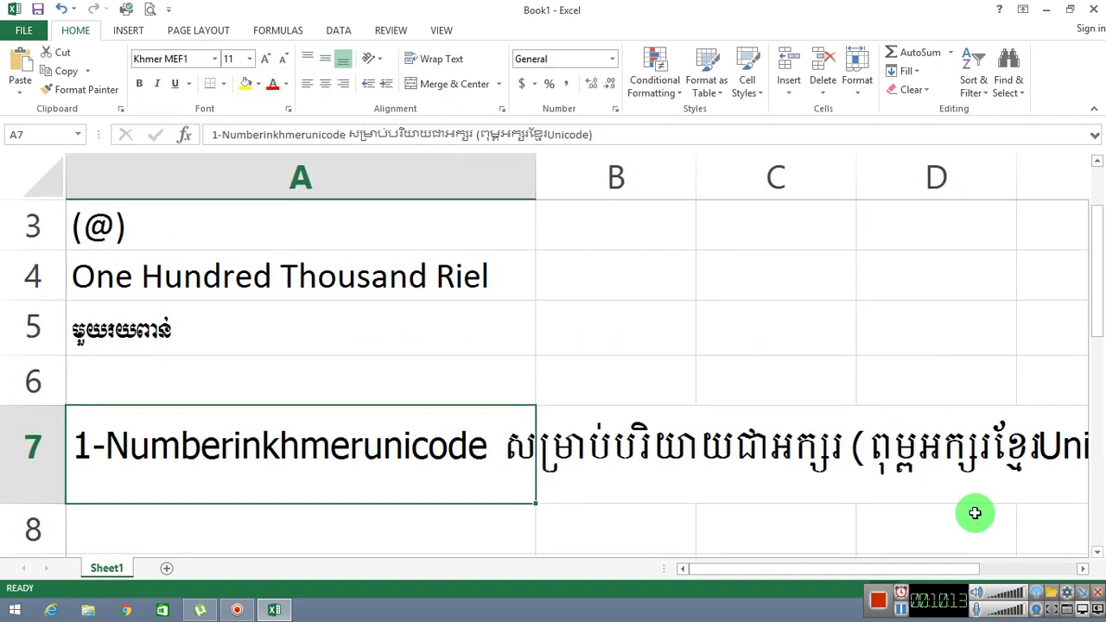
{"action": "scroll", "coordinate": [974, 513], "scroll_direction": "down", "scroll_amount": 1}
{"action": "left_click_drag", "start_coordinate": [979, 562], "coordinate": [912, 564]}
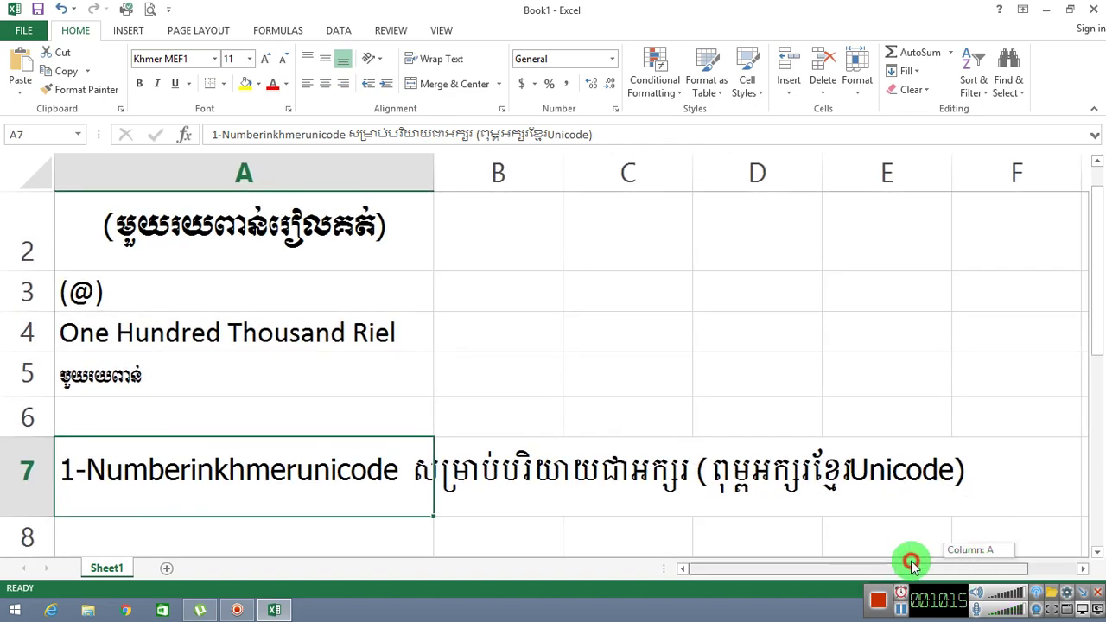
{"action": "left_click_drag", "start_coordinate": [1096, 251], "coordinate": [1096, 287]}
{"action": "left_click", "coordinate": [82, 424]}
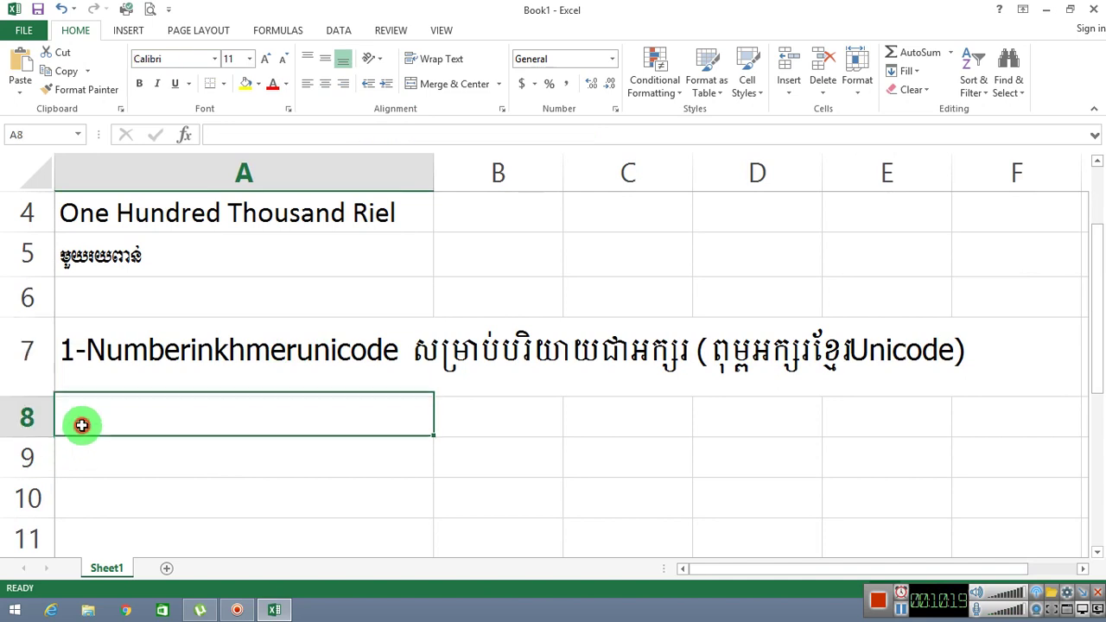
{"action": "type", "text": "2-"}
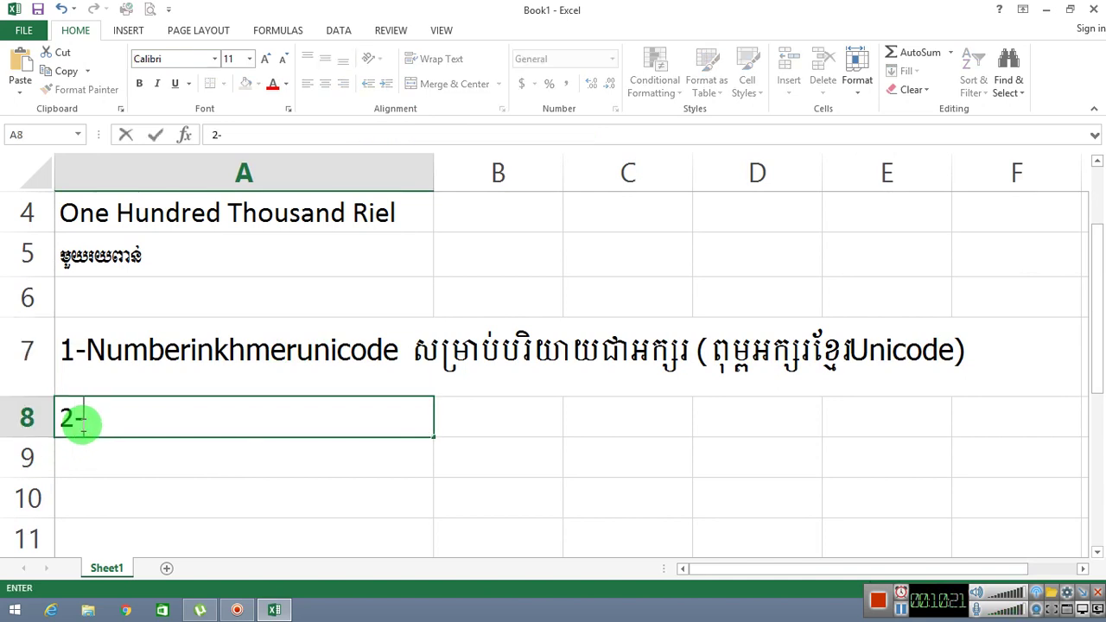
{"action": "type", "text": "Number"}
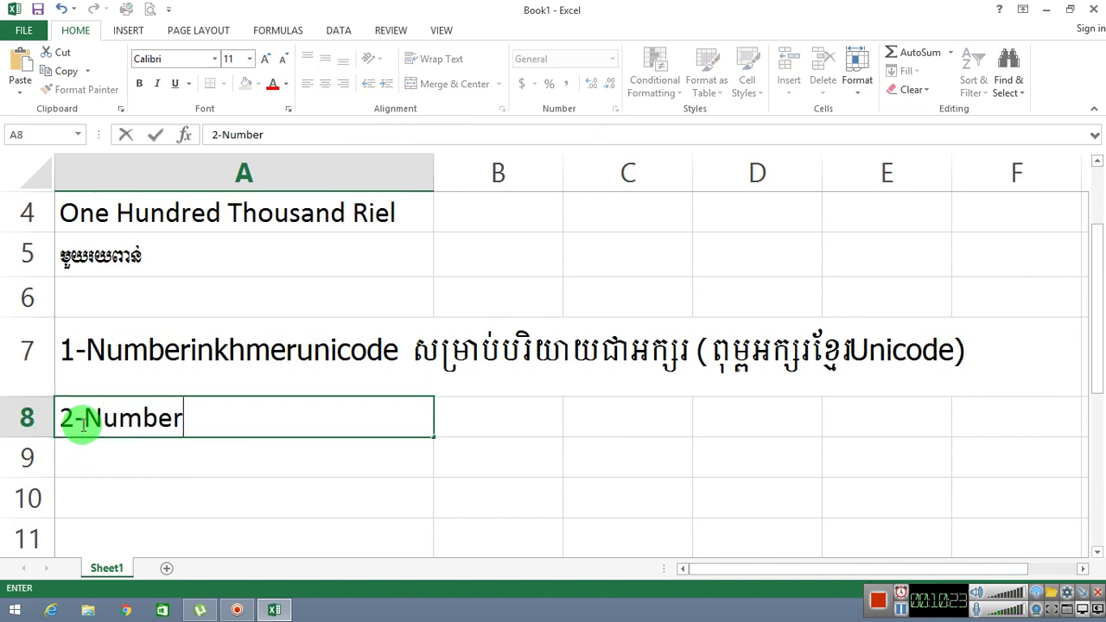
{"action": "type", "text": "inengl"}
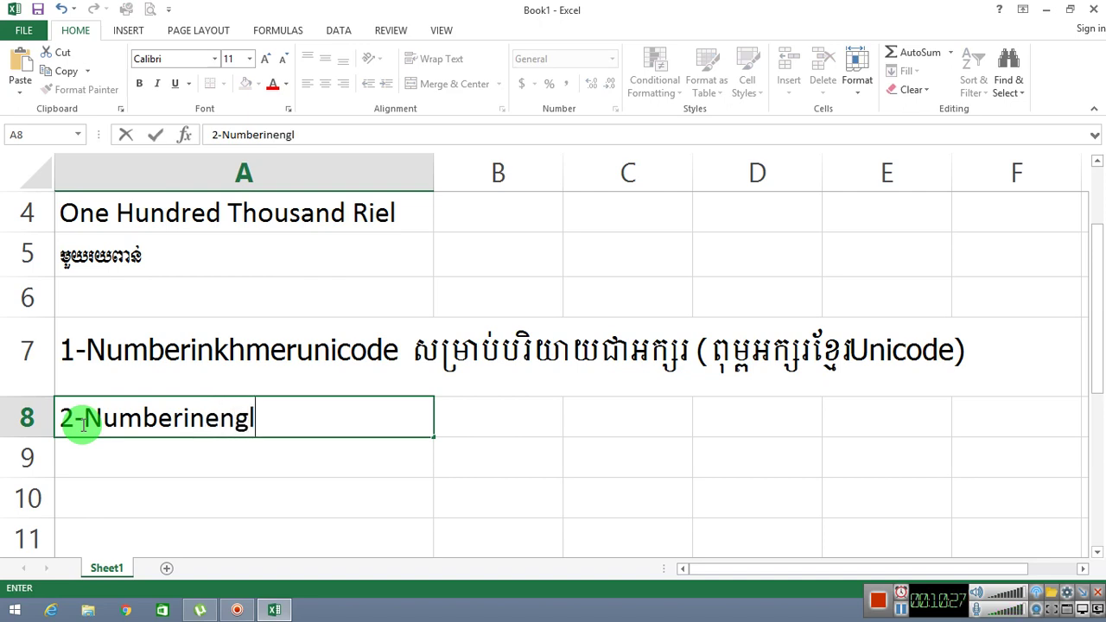
{"action": "type", "text": "ish"}
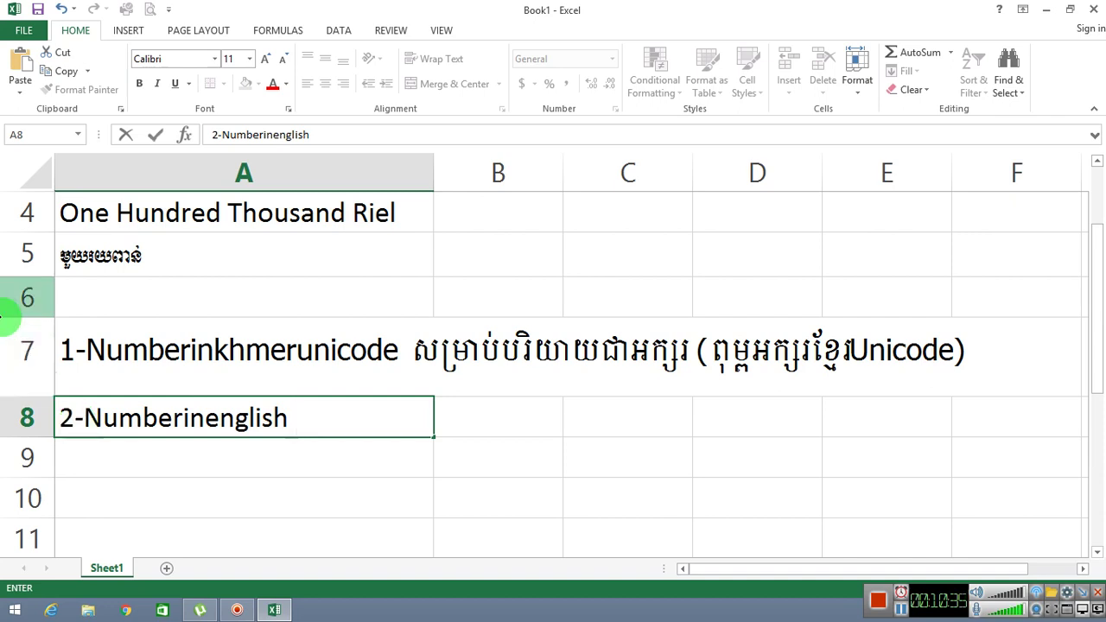
- Add the Khmer description "សម្រាប់បរិយាយជាភាសាអង" after the function name in A8 and enter the note
{"action": "type", "text": "សម្រាប់"}
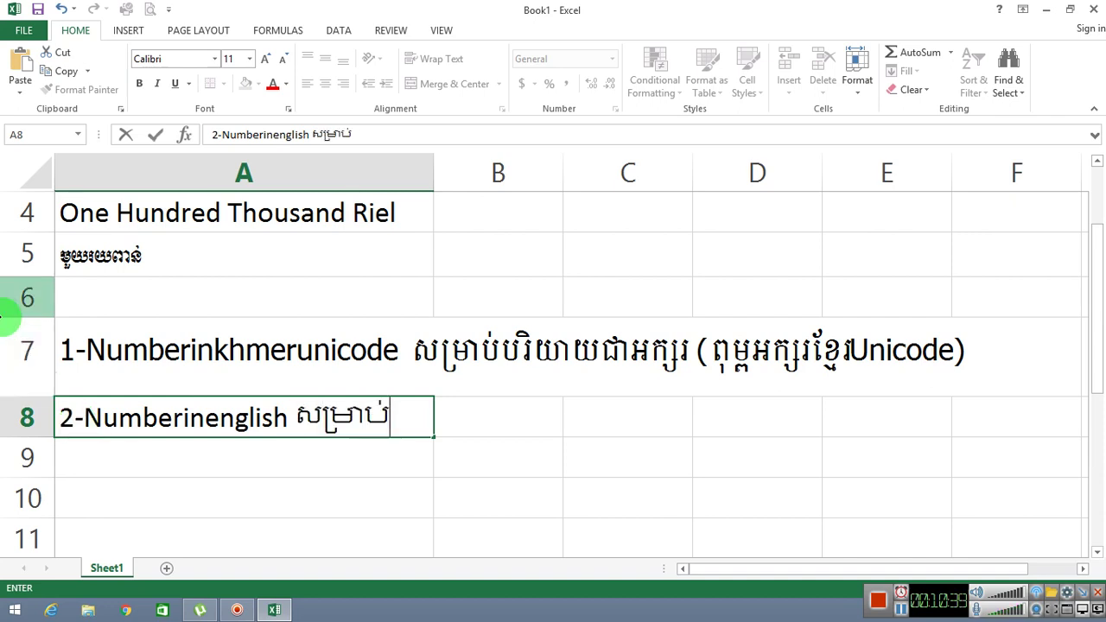
{"action": "type", "text": "បរិយា"}
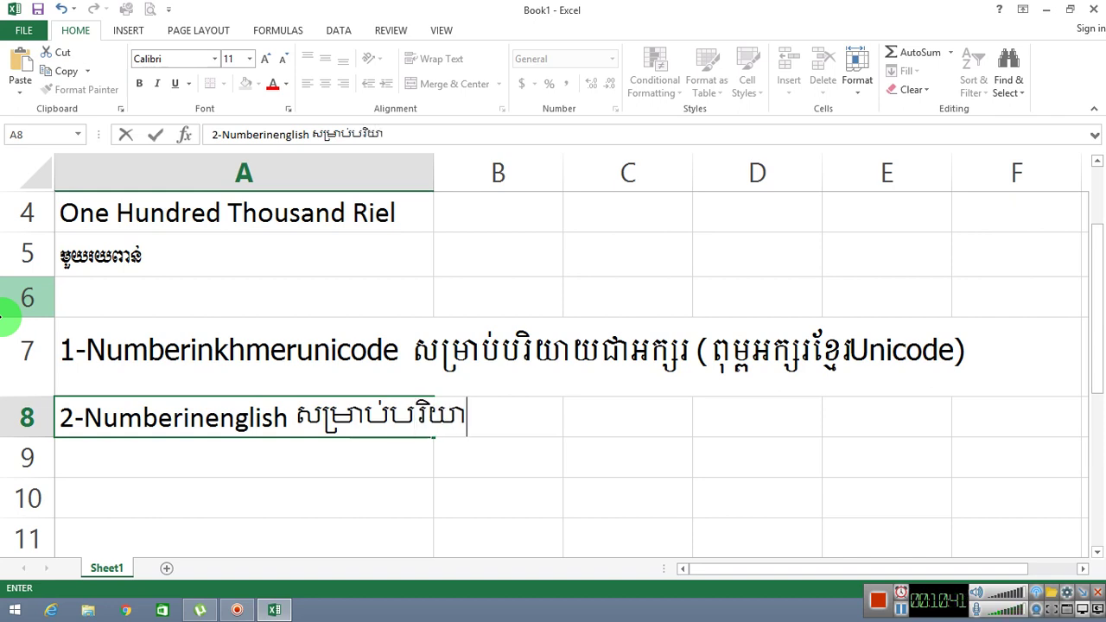
{"action": "type", "text": "យជា"}
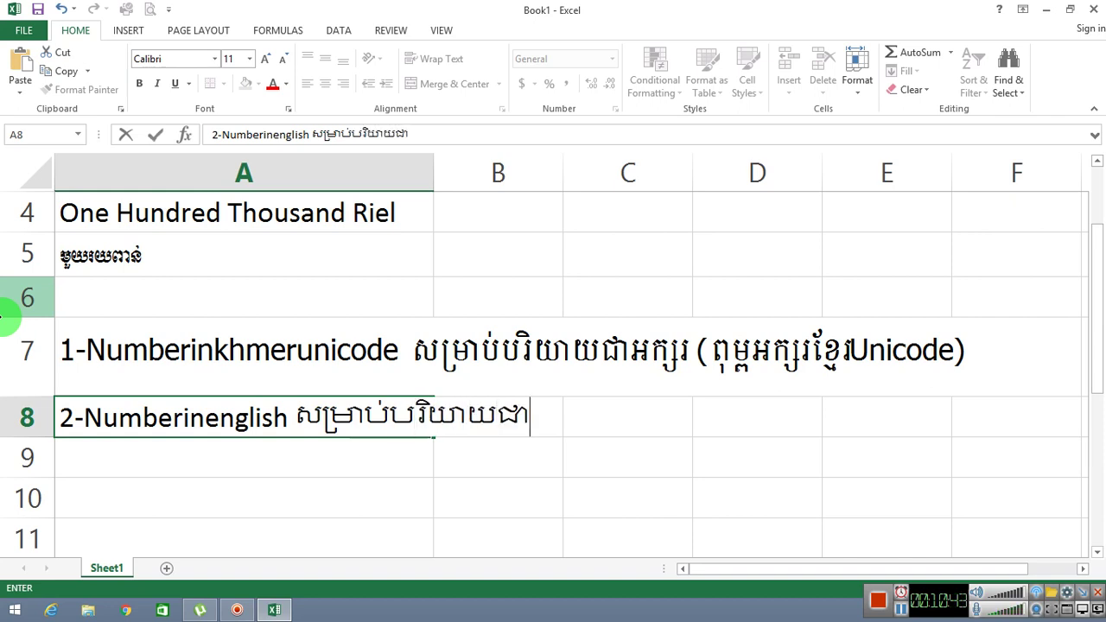
{"action": "type", "text": "ភាសា"}
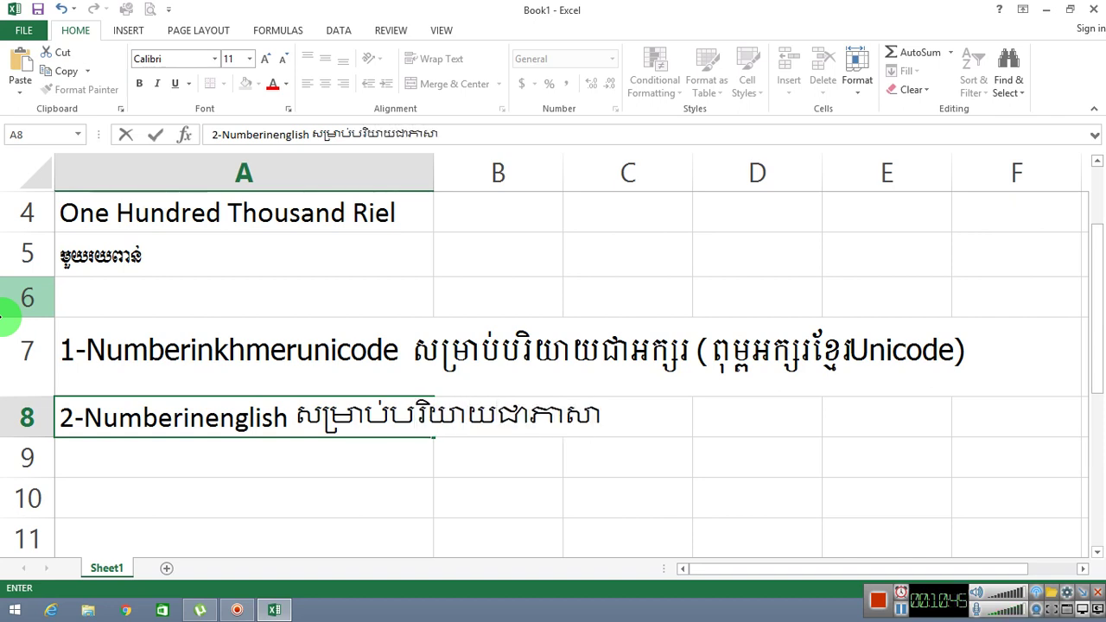
{"action": "type", "text": "អង"}
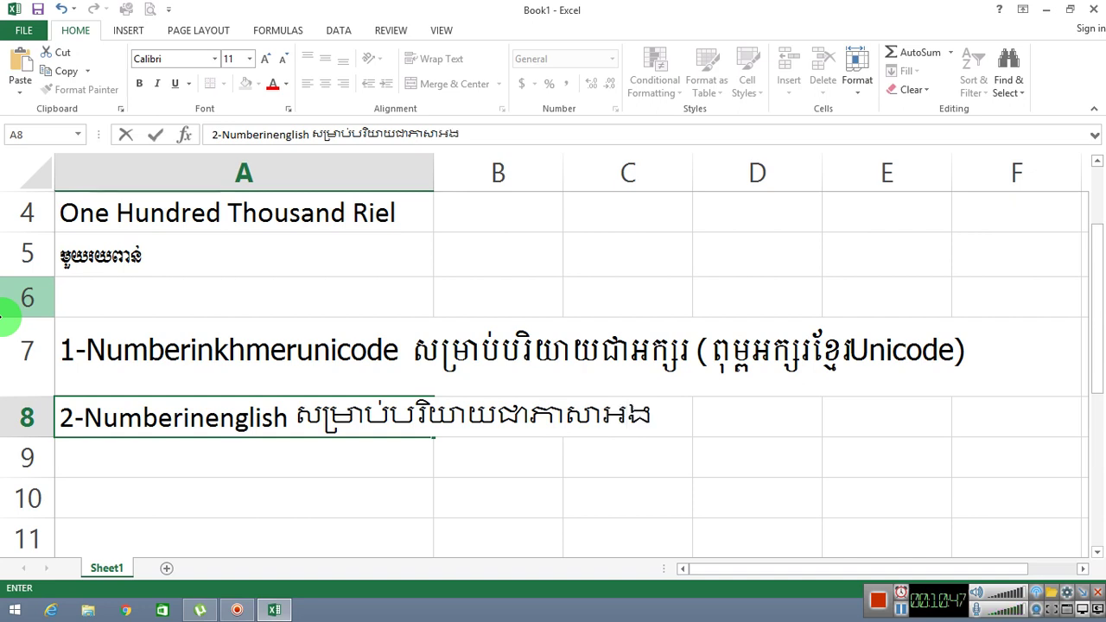
{"action": "type", "text": "់គ្ល"}
{"action": "key", "text": "BackSpace"}
{"action": "key", "text": "BackSpace"}
{"action": "key", "text": "BackSpace"}
{"action": "key", "text": "BackSpace"}
{"action": "key", "text": "BackSpace"}
{"action": "type", "text": "ក"}
{"action": "key", "text": "BackSpace"}
{"action": "type", "text": "ង"}
{"action": "key", "text": "Return"}
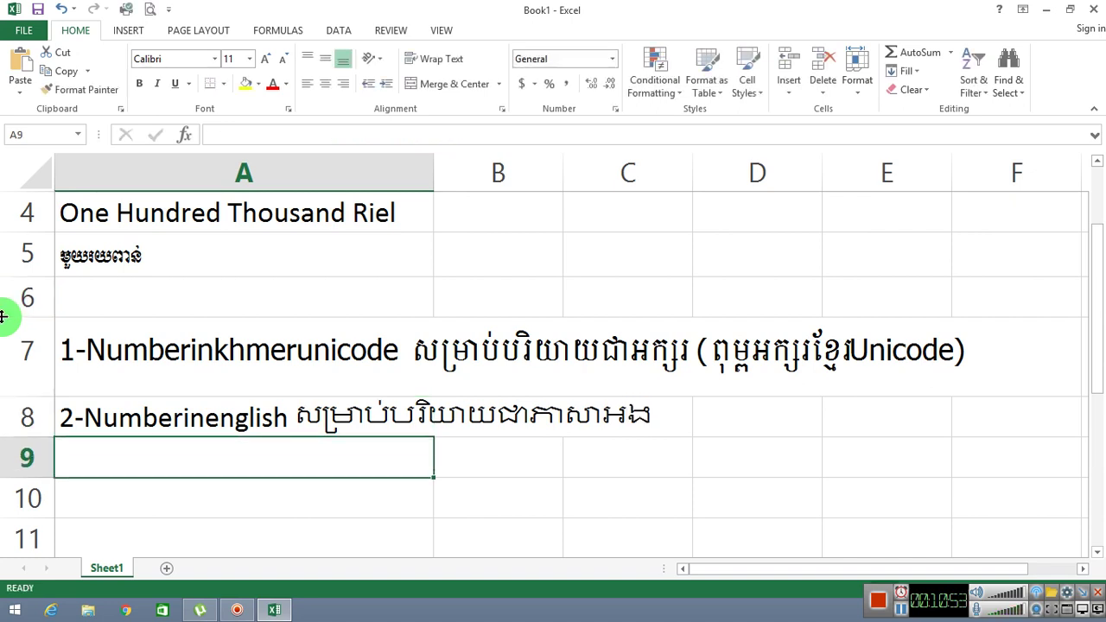
- Edit the A8 note so that its description ends with the full word "អង់គ្លេស"
{"action": "key", "text": "Up"}
{"action": "key", "text": "F2"}
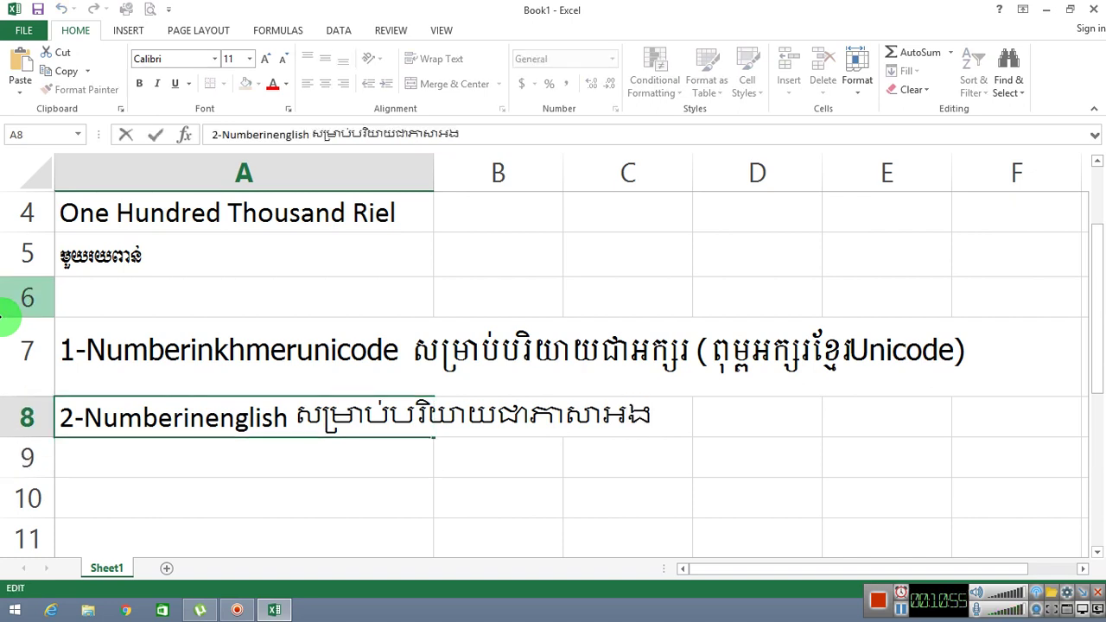
{"action": "type", "text": "់គ្លេស"}
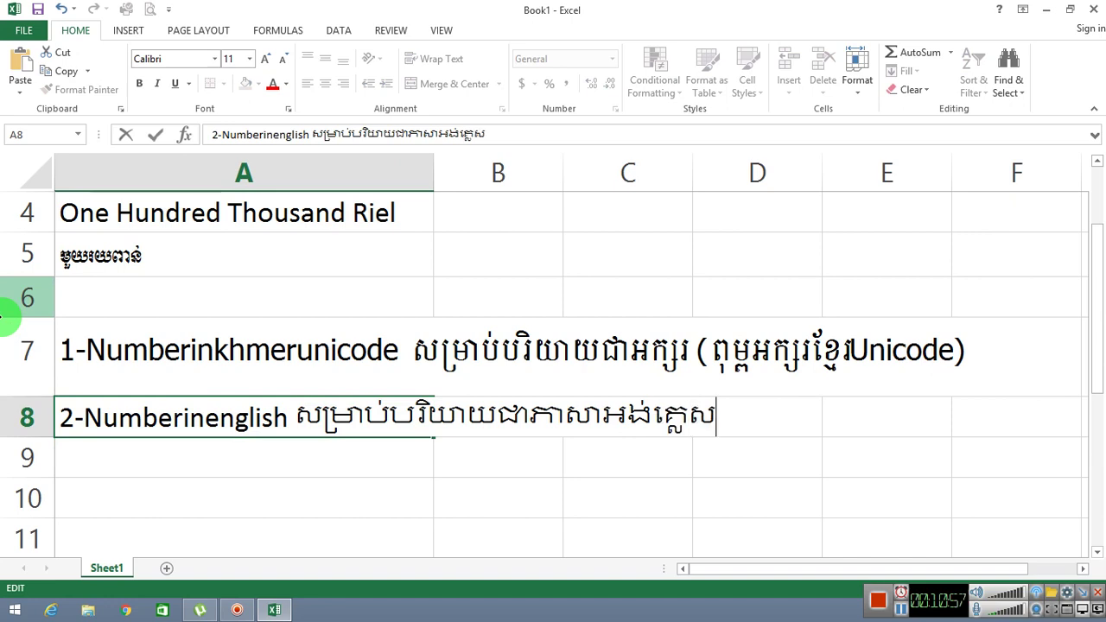
{"action": "key", "text": "Return"}
- Copy the formatting of the note in cell A7 onto the note in cell A8
{"action": "left_click", "coordinate": [153, 334]}
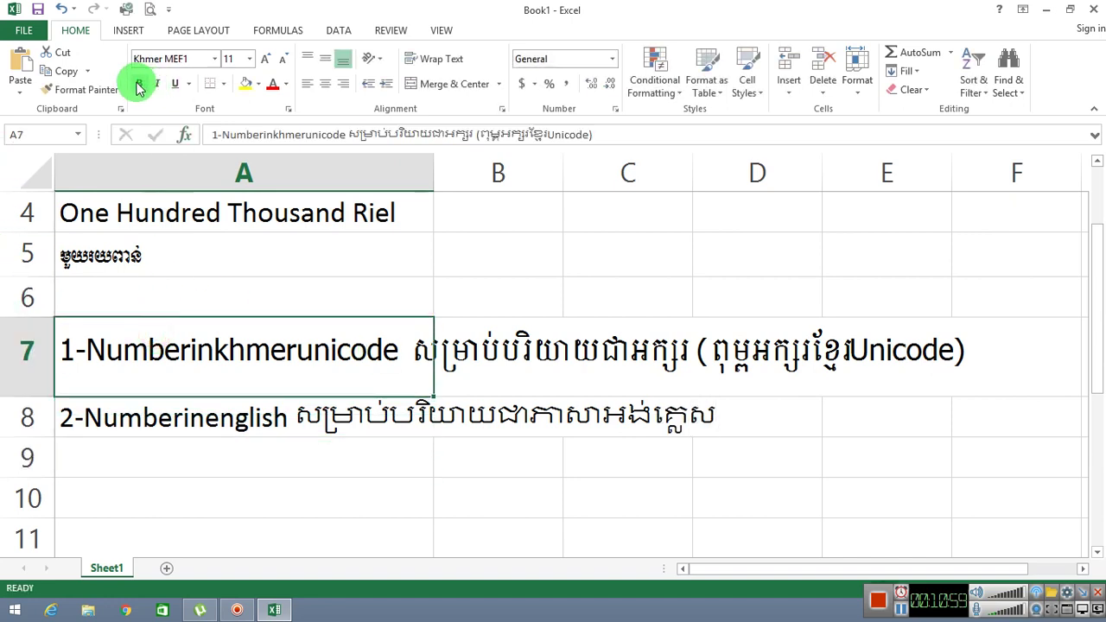
{"action": "left_click", "coordinate": [82, 89]}
{"action": "left_click", "coordinate": [161, 400]}
- Start a third note in cell A9 with the numbering "3-" and enter it
{"action": "left_click", "coordinate": [130, 499]}
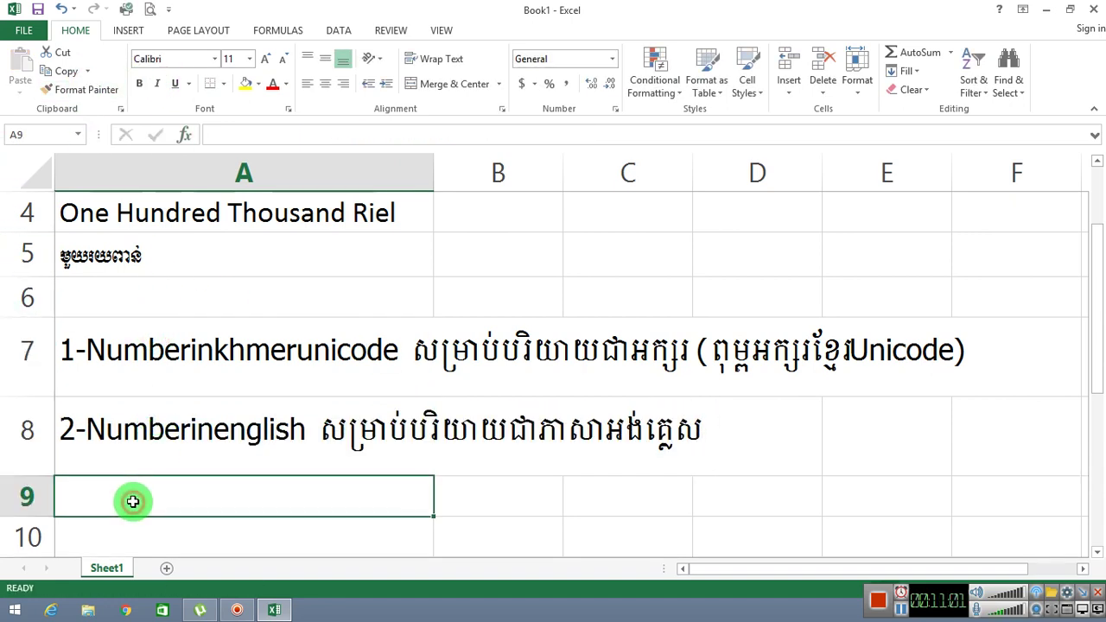
{"action": "type", "text": "3"}
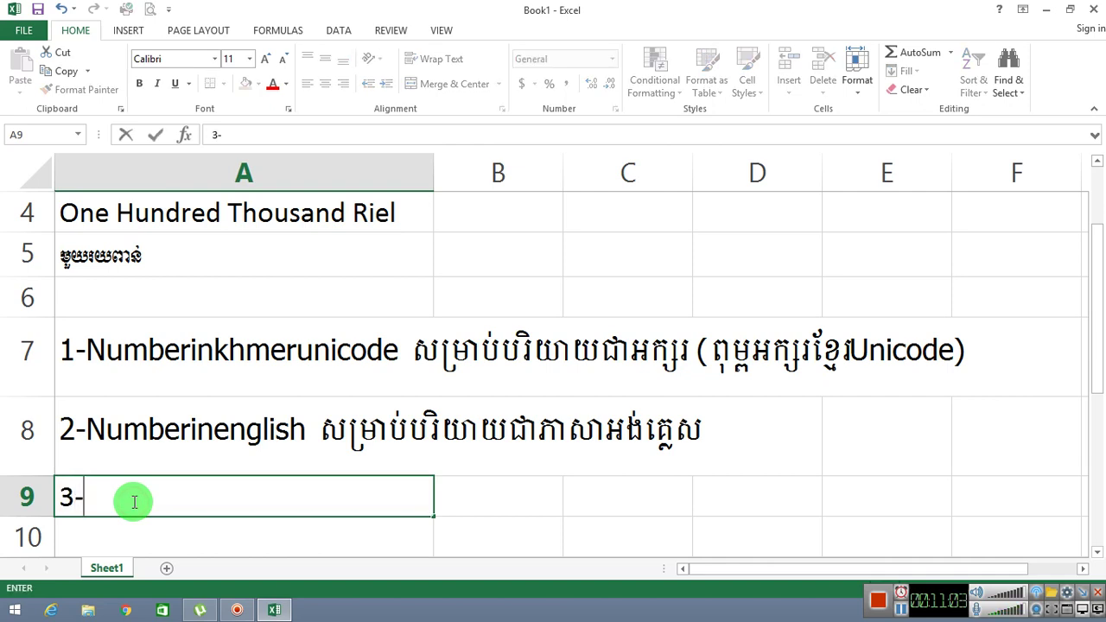
{"action": "type", "text": "-"}
{"action": "key", "text": "Return"}
- Copy the formatting of the note in cell A8 onto cell A9
{"action": "left_click", "coordinate": [176, 432]}
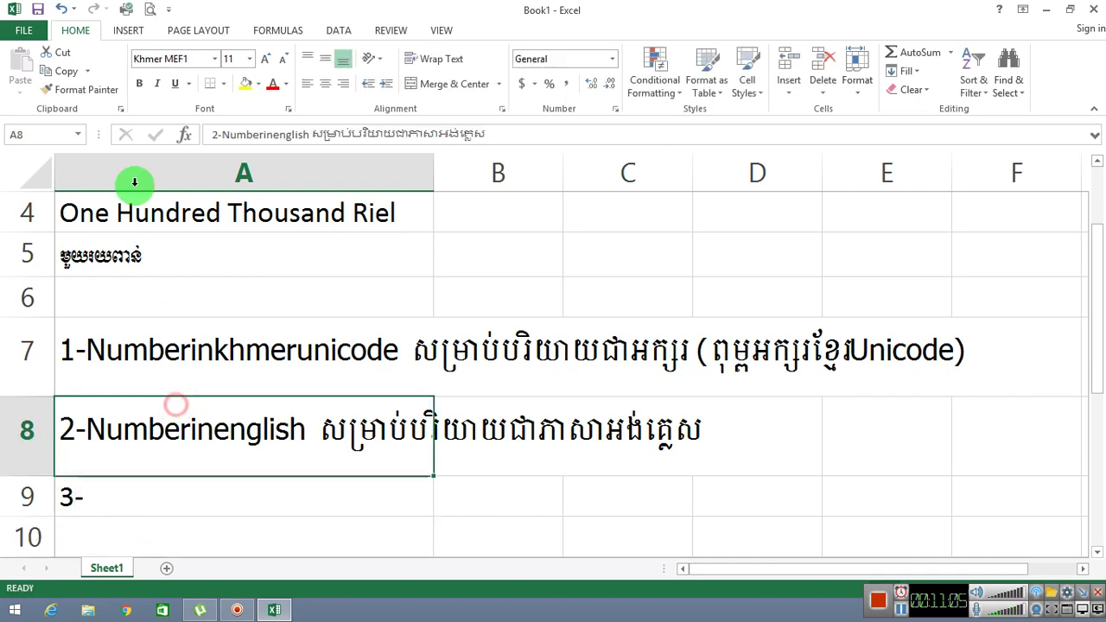
{"action": "left_click", "coordinate": [103, 98]}
{"action": "left_click", "coordinate": [124, 501]}
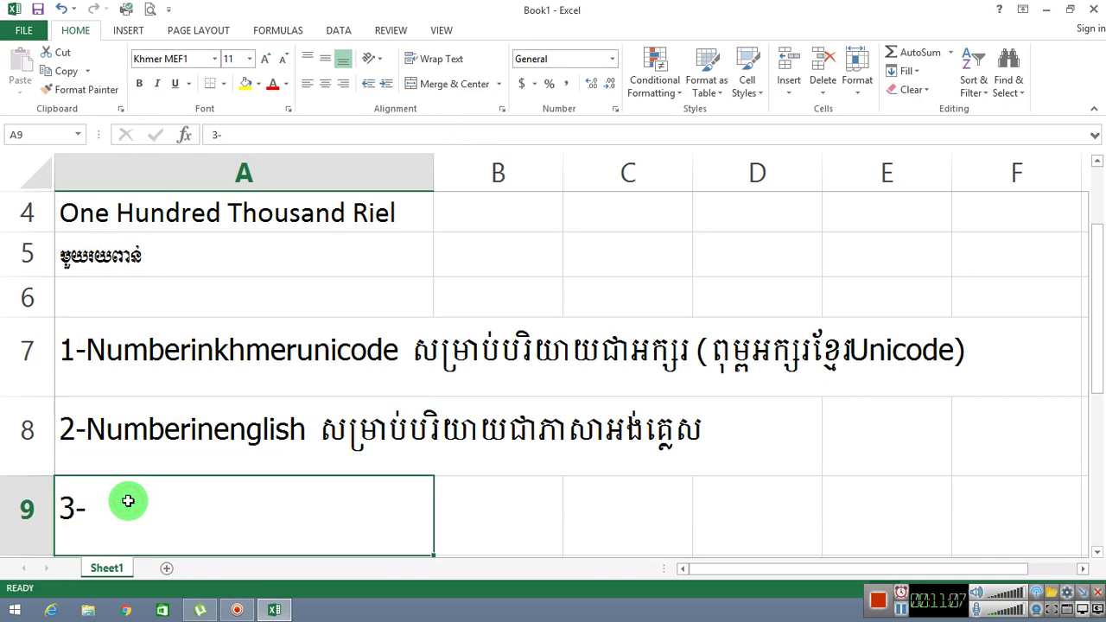
- Extend the A9 note with the function name "Numberinkhmer" after the numbering
{"action": "double_click", "coordinate": [128, 501]}
{"action": "type", "text": "N"}
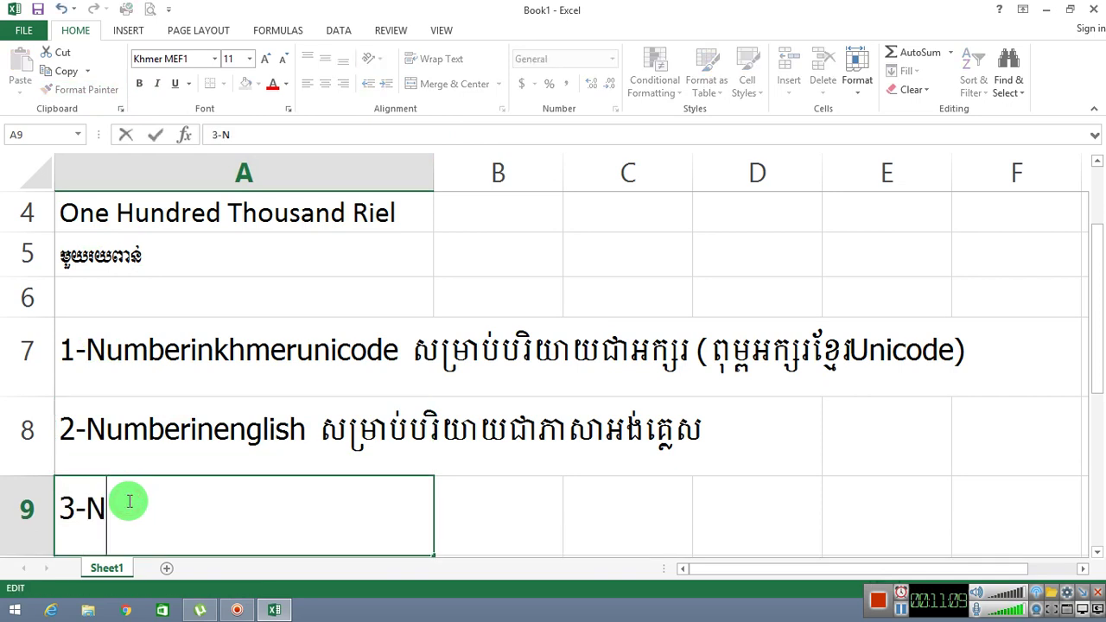
{"action": "type", "text": "umberinkhmer"}
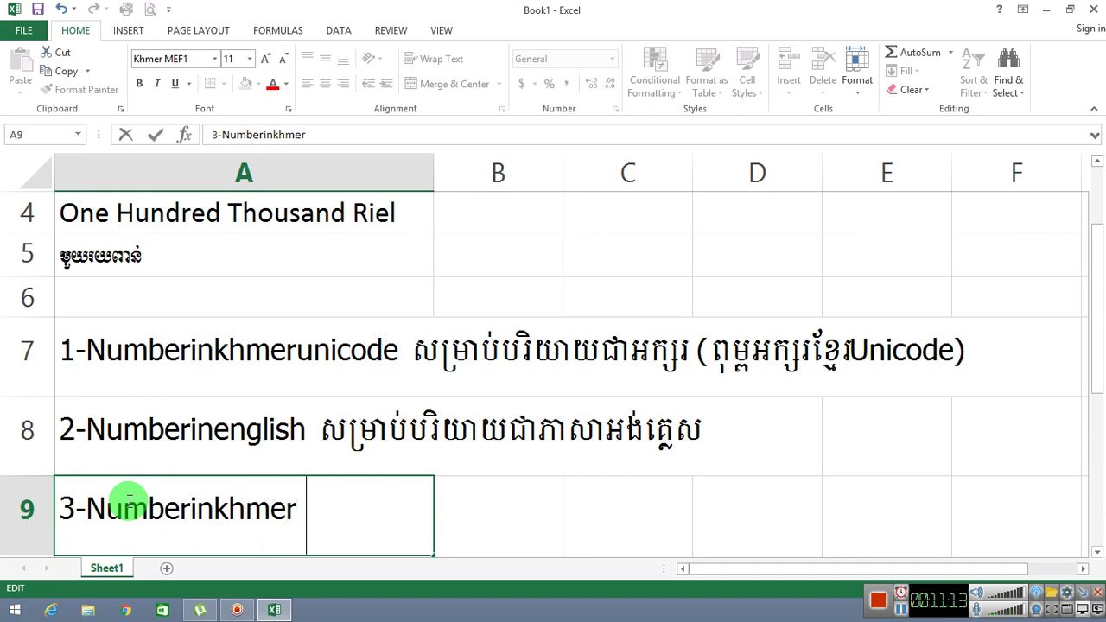
- Add the Khmer description "សម្រាប់បរិយាយជាអក្សរខ្មែរ (ពុម្ពអក្សរ limon)" after the function name in A9 and enter the note
{"action": "type", "text": " សម្រាប់"}
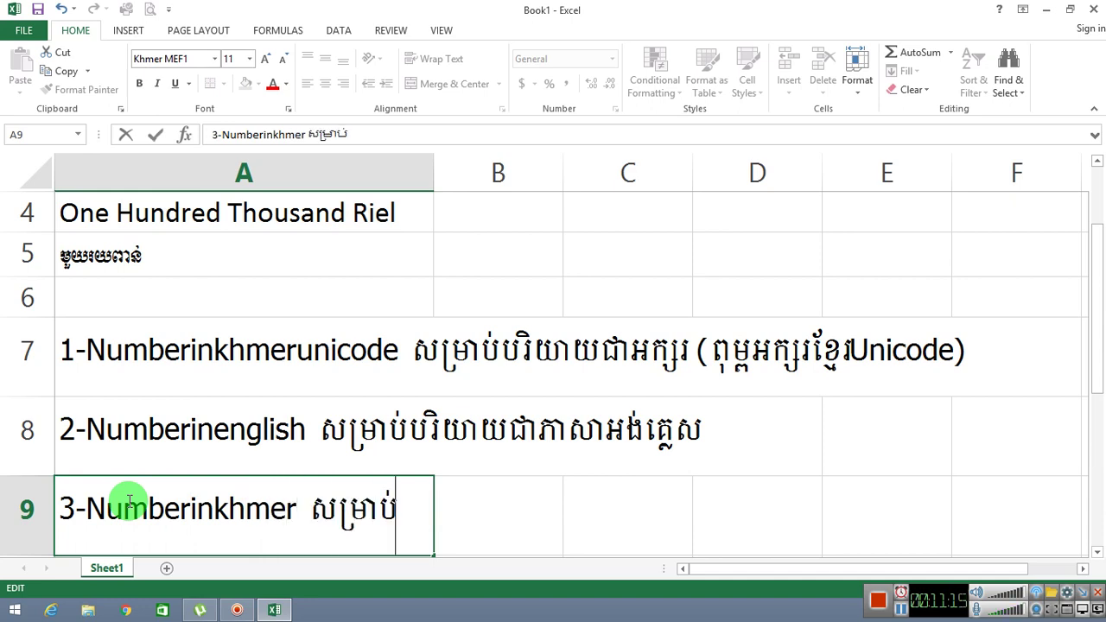
{"action": "type", "text": "បរិយាយ"}
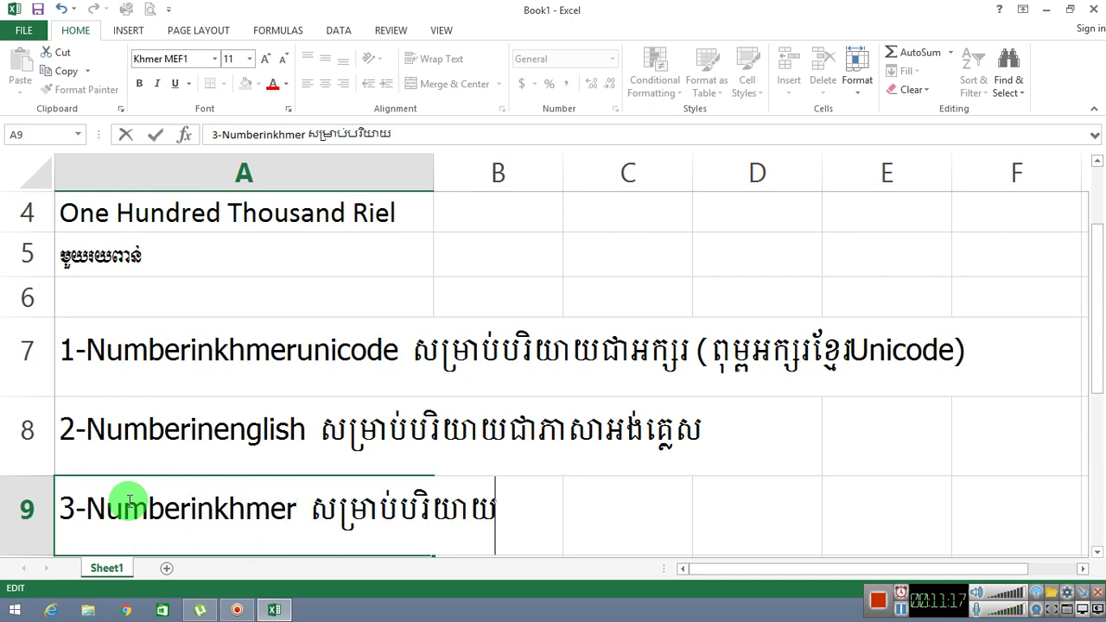
{"action": "type", "text": "ជាំ"}
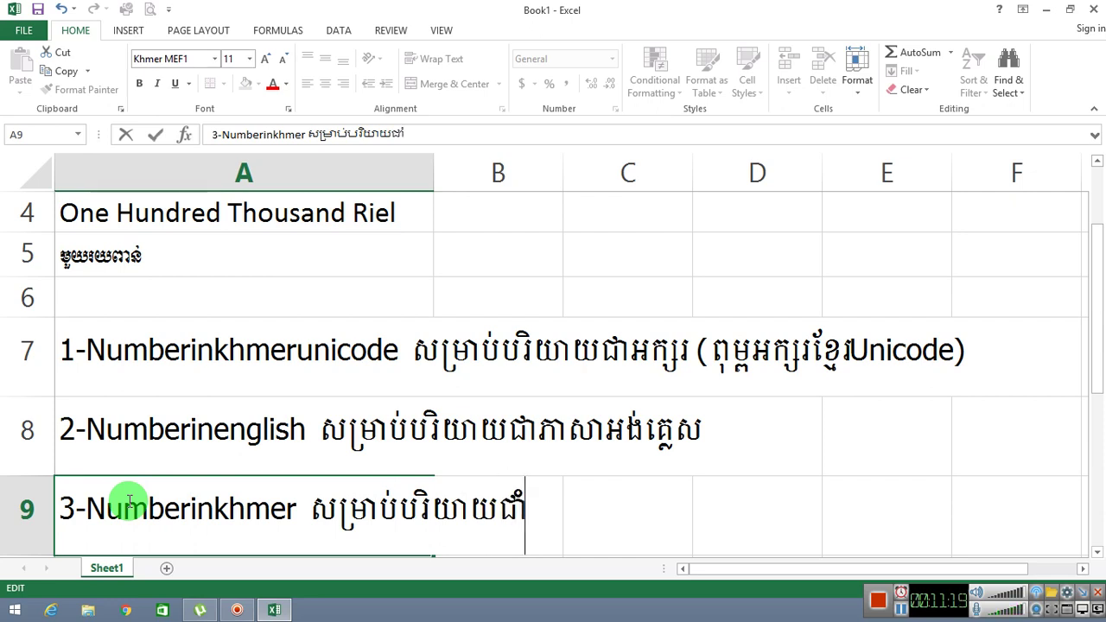
{"action": "key", "text": "BackSpace"}
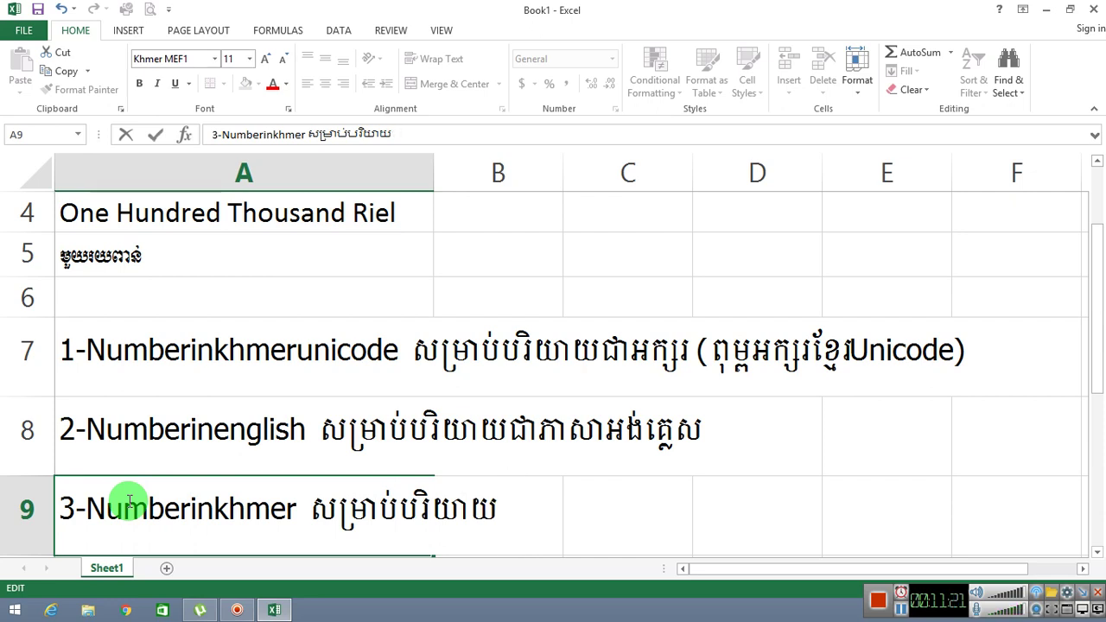
{"action": "type", "text": "ជាអក្សរខ្មែឬ"}
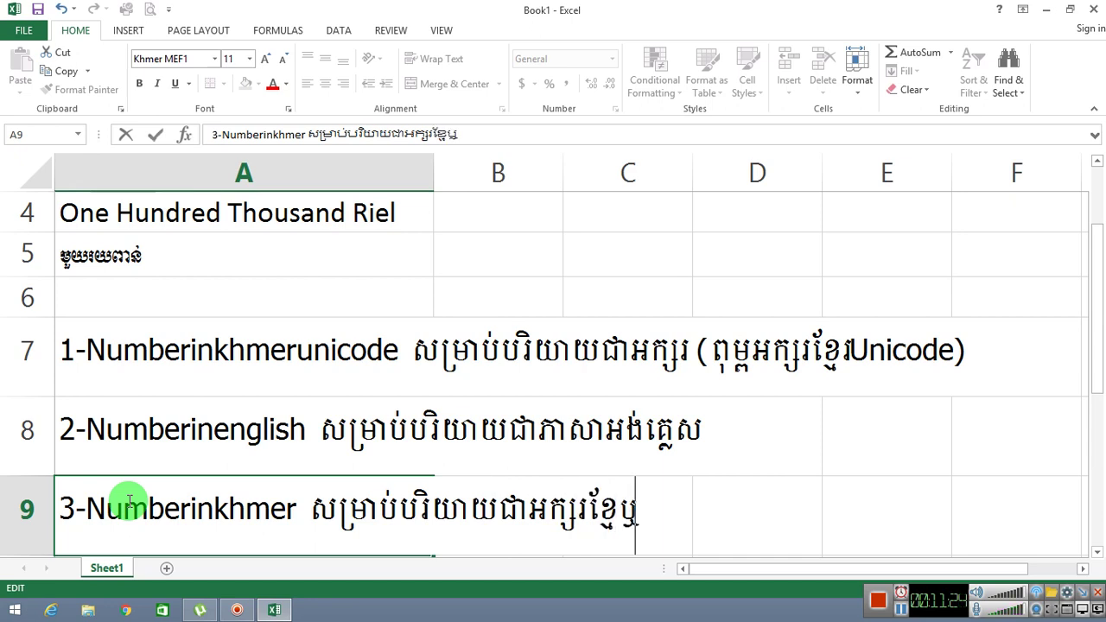
{"action": "key", "text": "BackSpace"}
{"action": "type", "text": "រ (ព"}
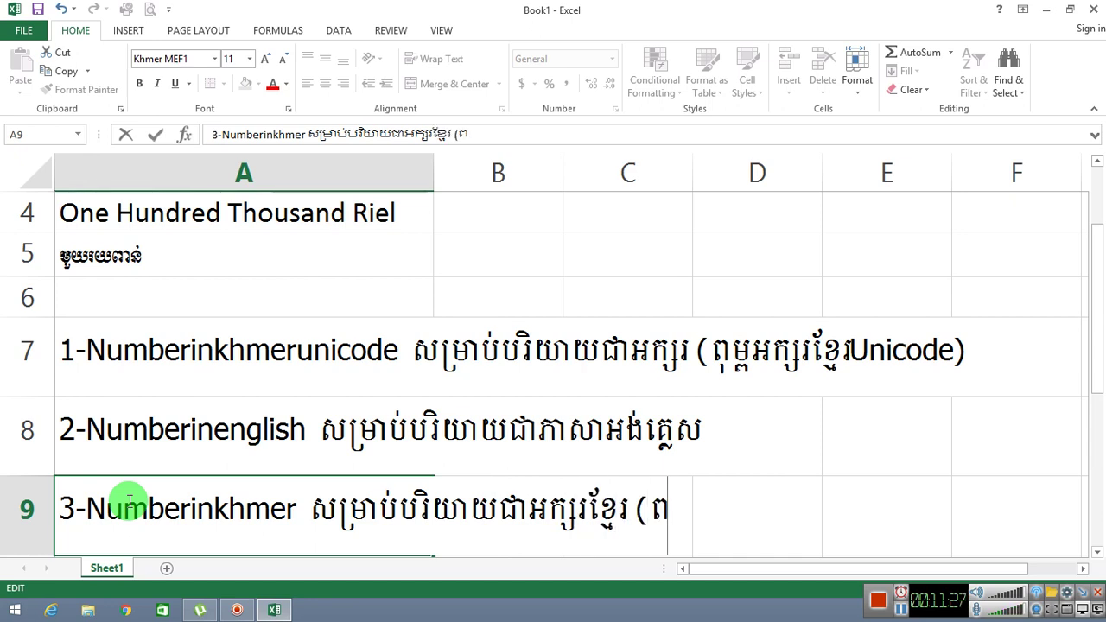
{"action": "type", "text": "ុម្ពអក្សរ"}
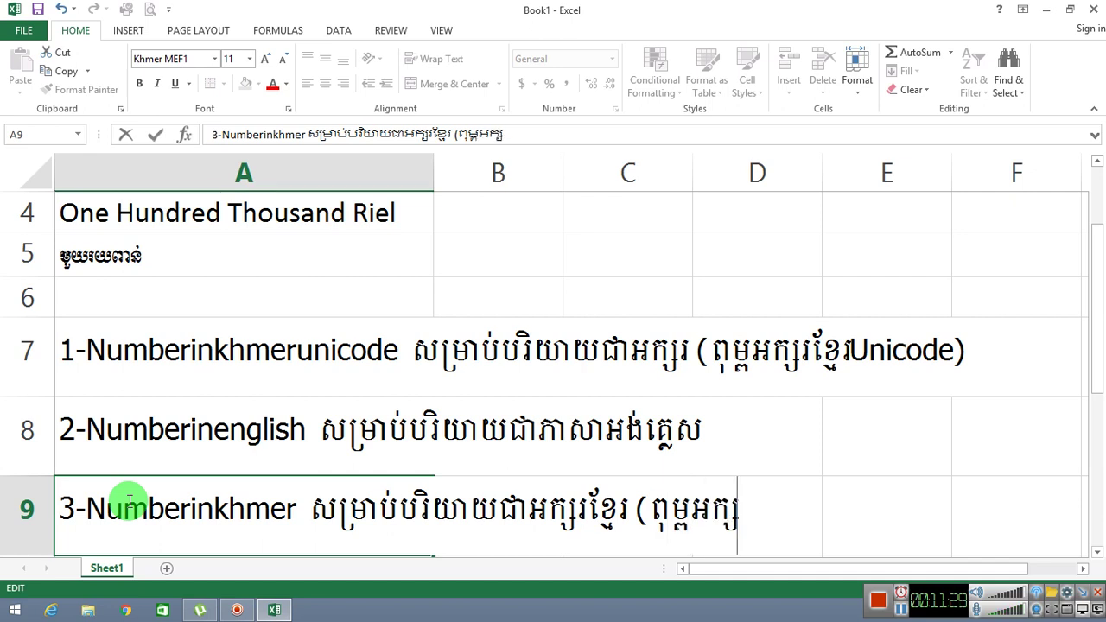
{"action": "type", "text": " ។"}
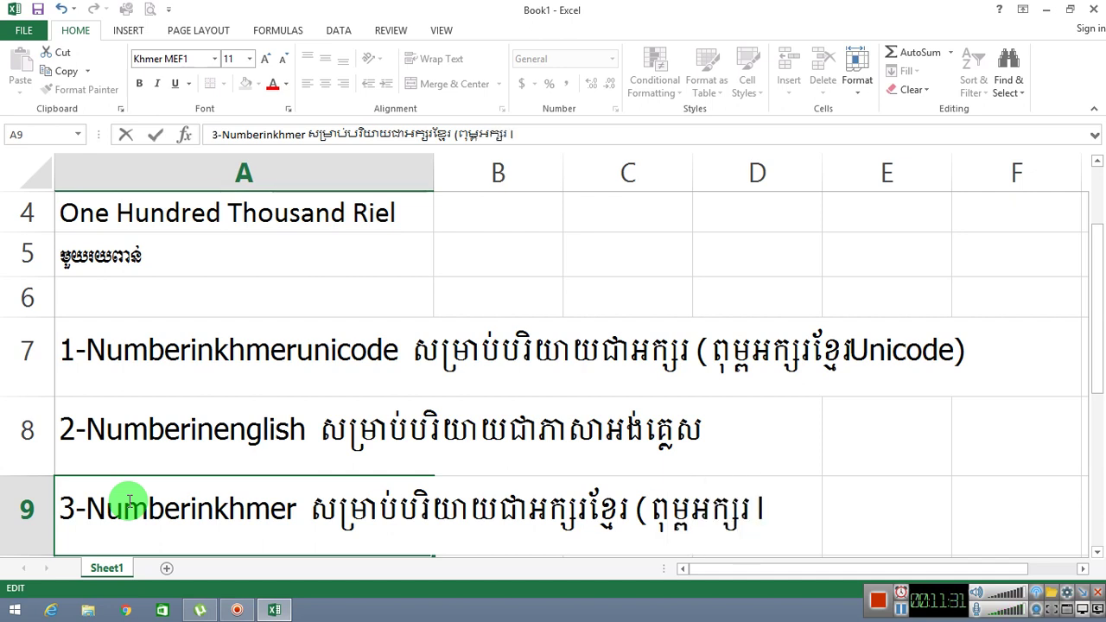
{"action": "type", "text": "imon"}
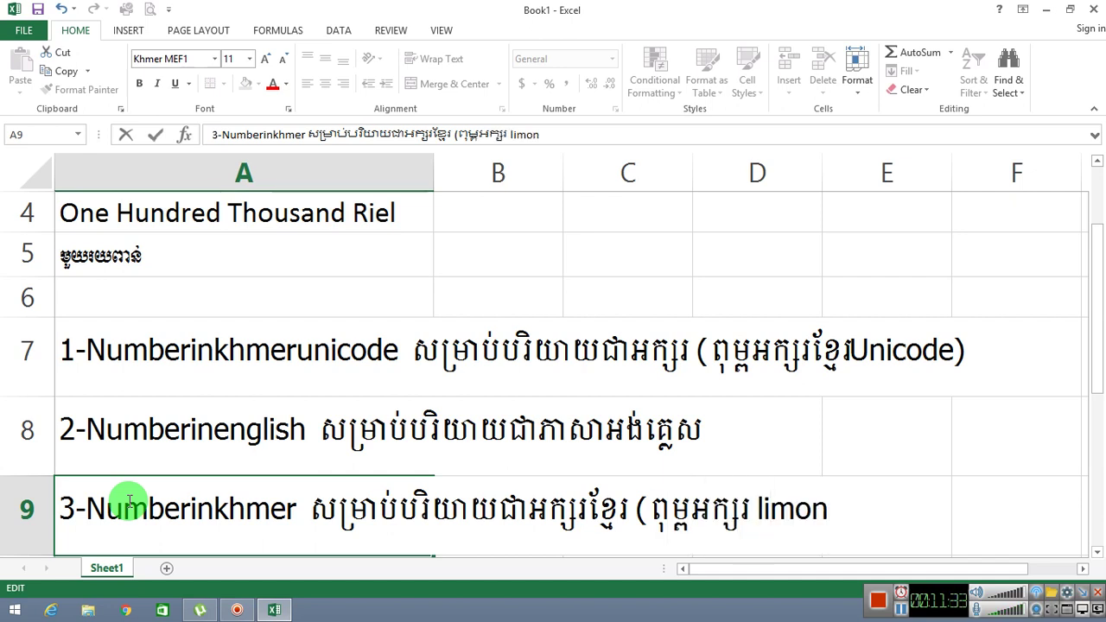
{"action": "type", "text": ")"}
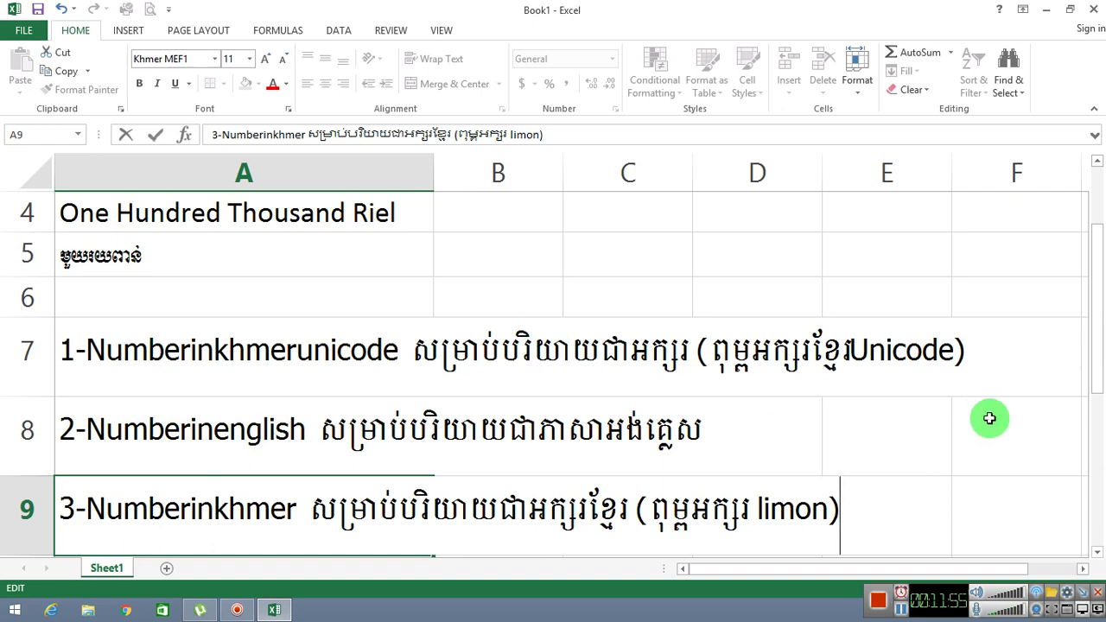
{"action": "key", "text": "Return"}
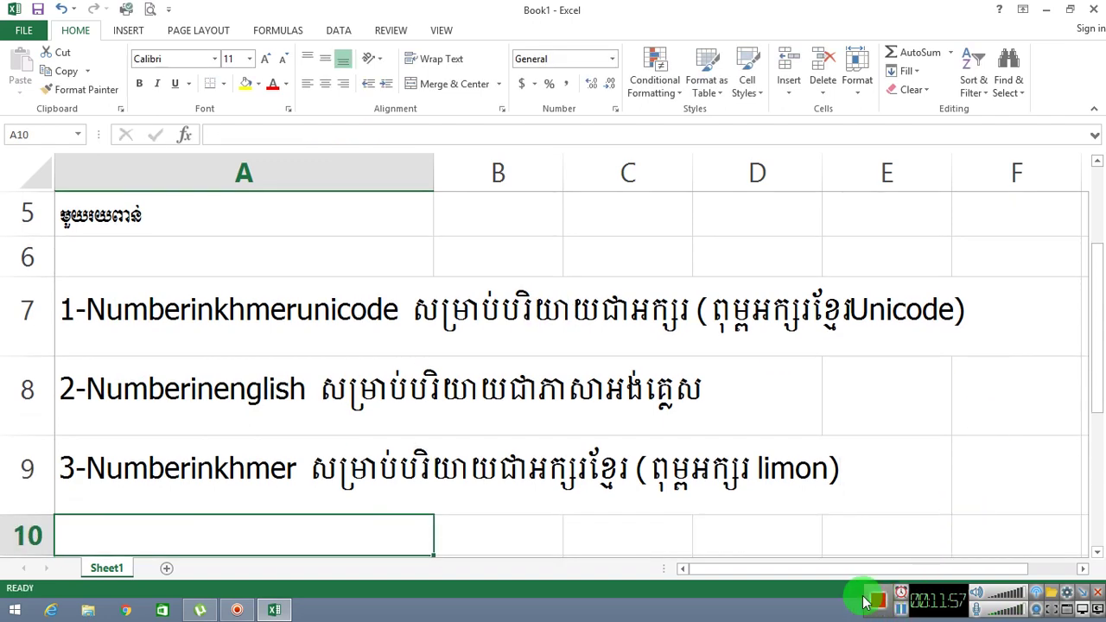